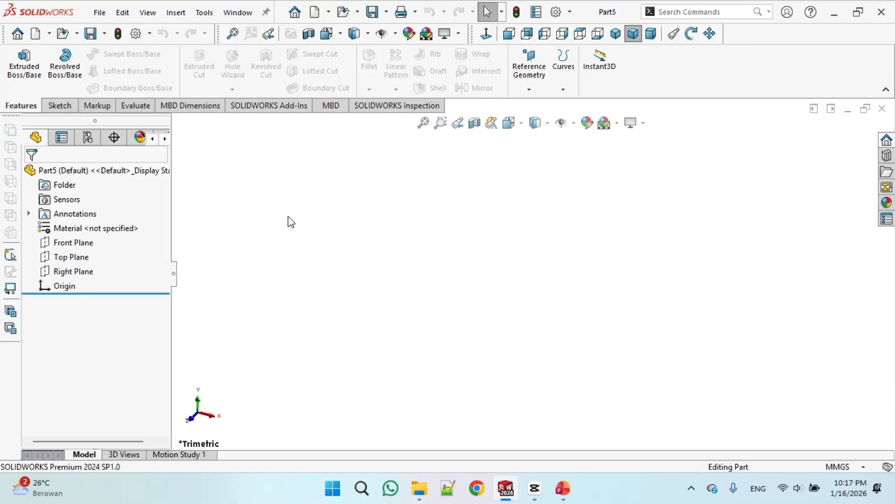
# Start a new sketch on the Front Plane and activate the Line tool
pyautogui.click(87, 243)
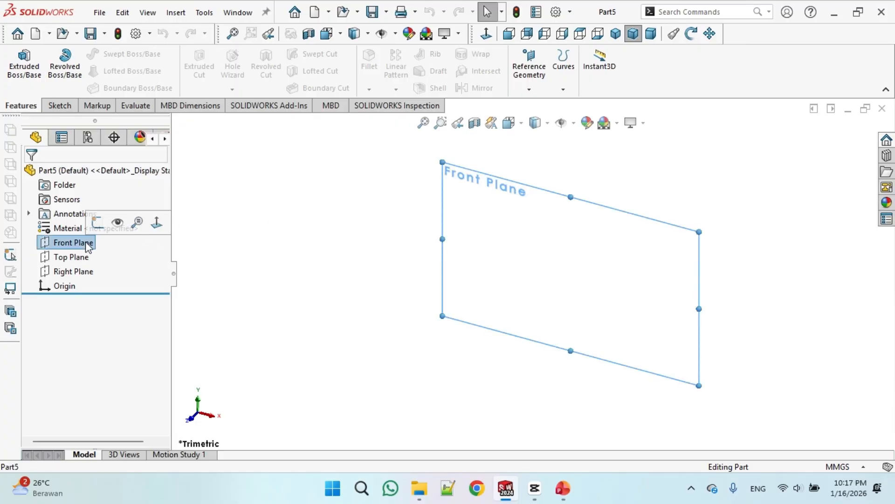
pyautogui.click(53, 106)
pyautogui.click(18, 60)
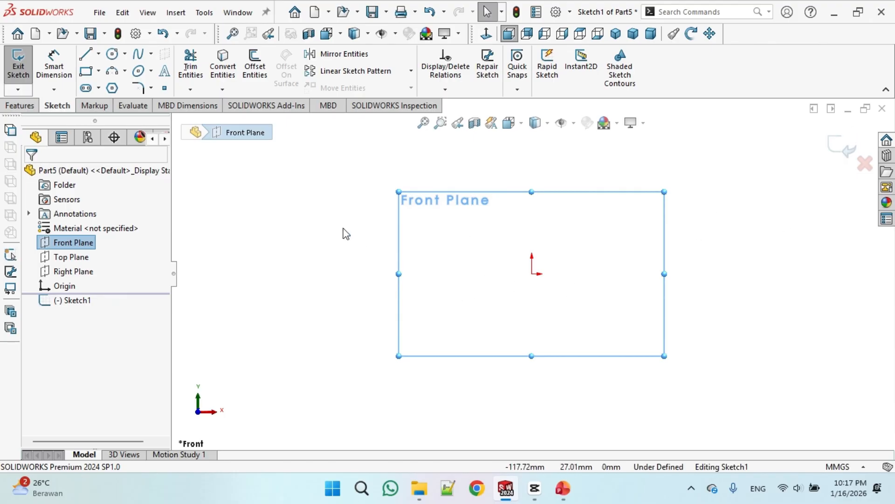
pyautogui.click(85, 55)
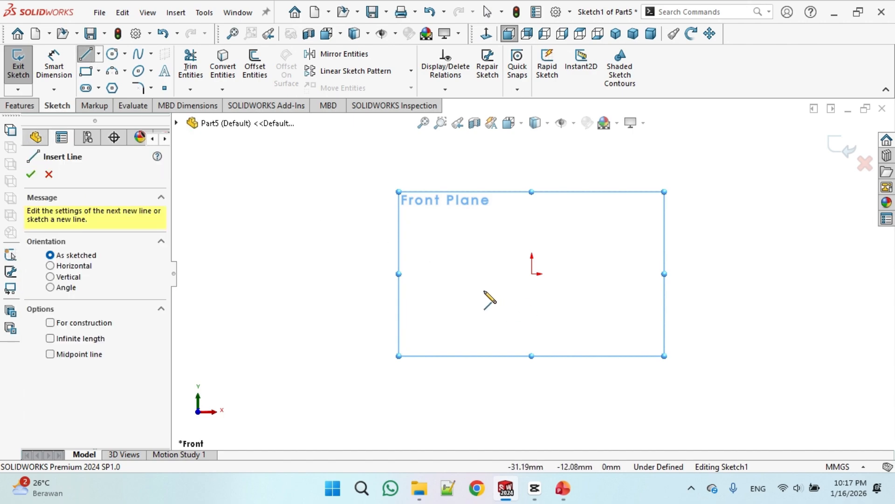
# Switch to the PowerPoint slide to review the bracket's reference drawing, then return to SOLIDWORKS
pyautogui.moveTo(563, 488)
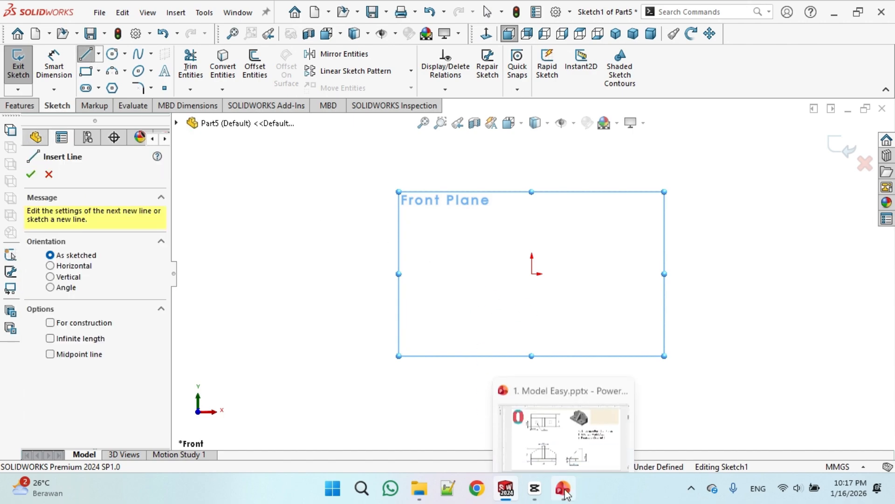
pyautogui.click(541, 431)
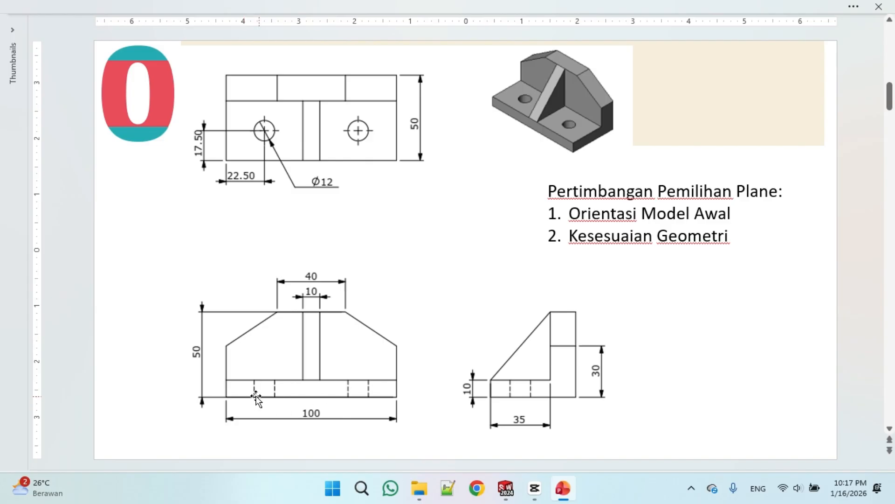
pyautogui.click(506, 488)
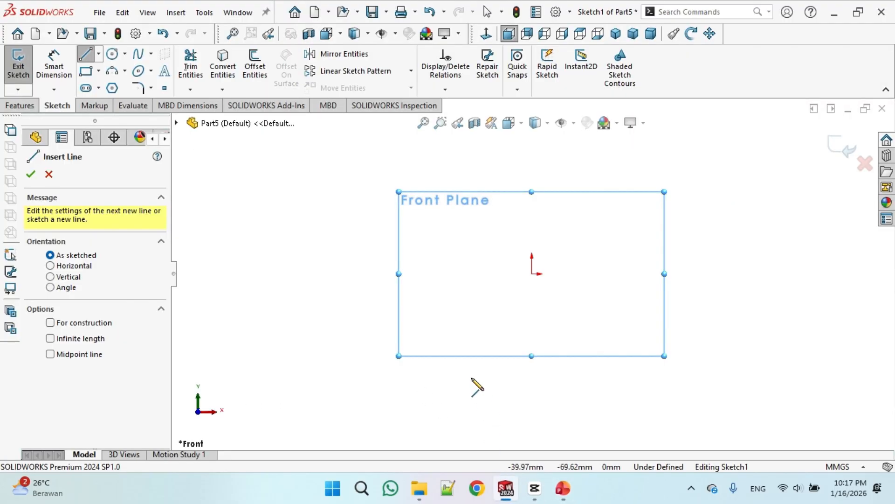
# Sketch a closed six-sided profile with a horizontal base about 111 mm long, vertical sides and angled upper corners
pyautogui.click(453, 273)
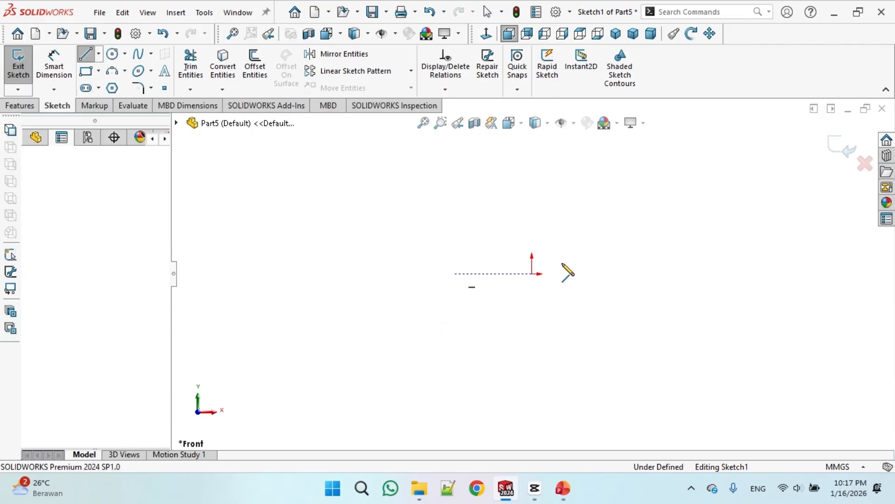
pyautogui.click(618, 273)
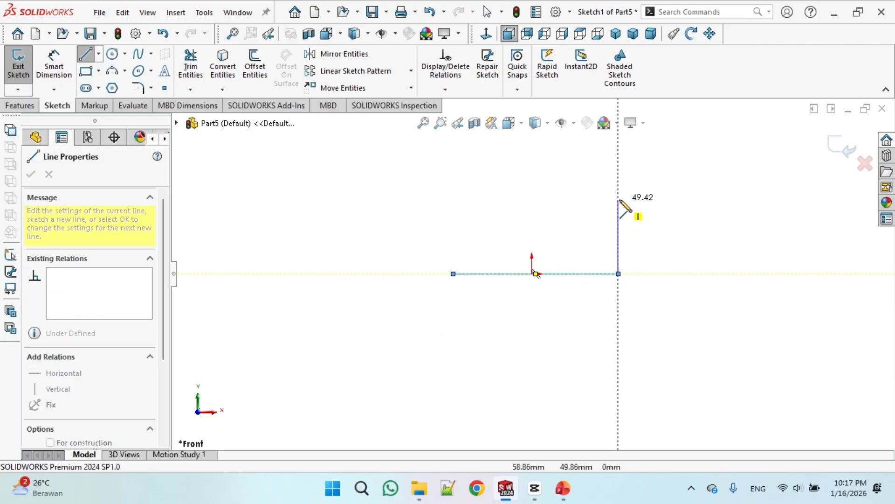
pyautogui.click(619, 199)
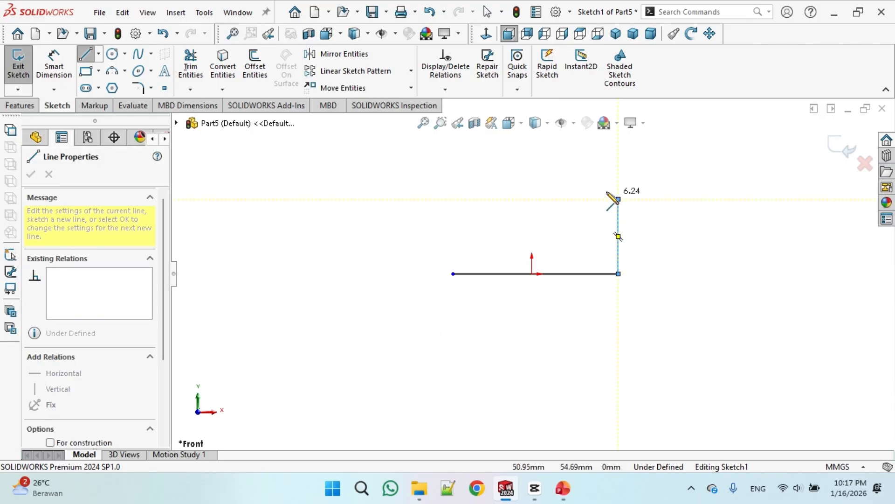
pyautogui.click(568, 164)
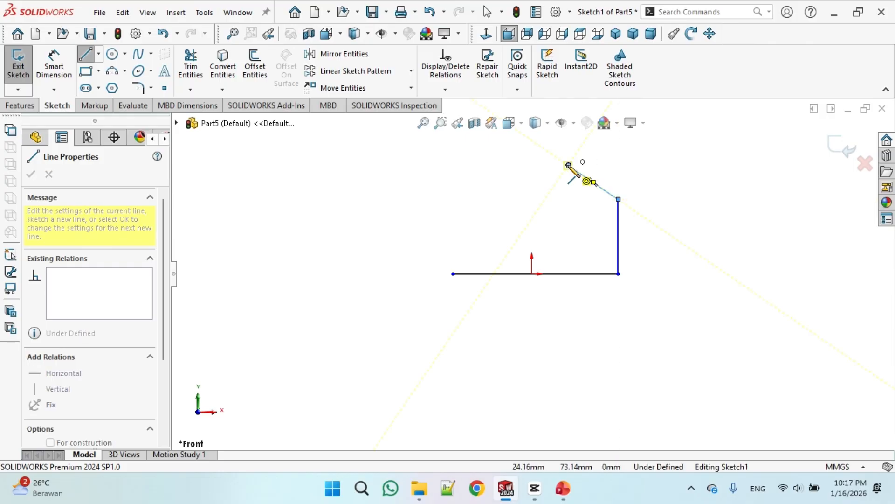
pyautogui.click(484, 165)
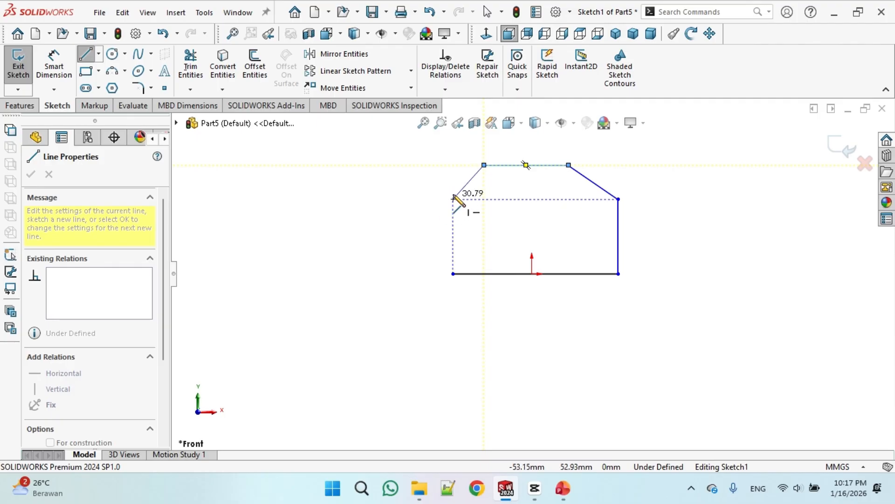
pyautogui.click(453, 192)
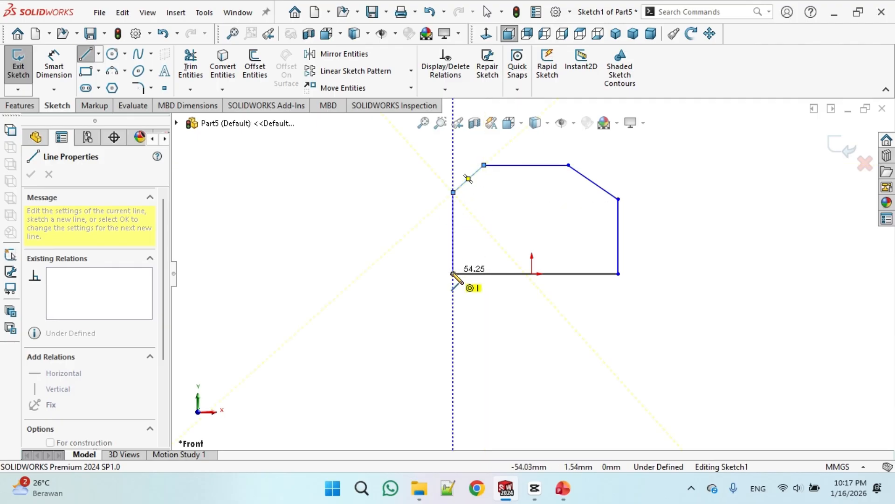
pyautogui.click(453, 274)
pyautogui.rightClick(478, 337)
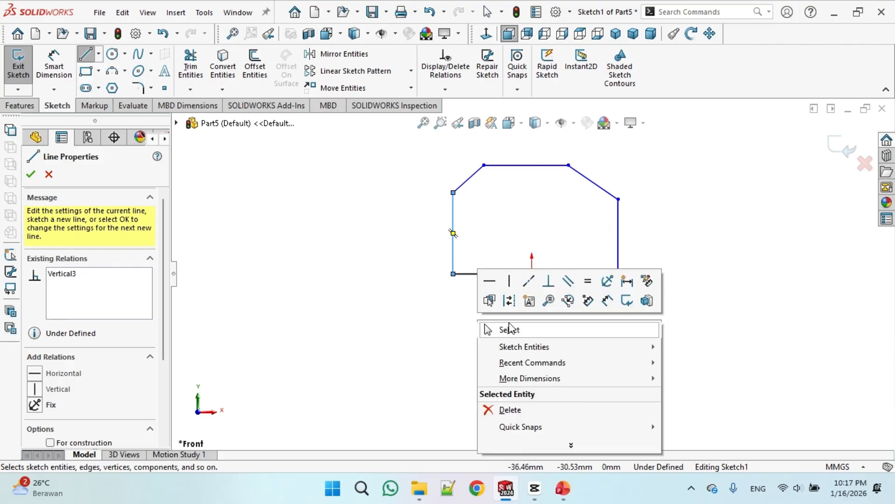
pyautogui.click(513, 329)
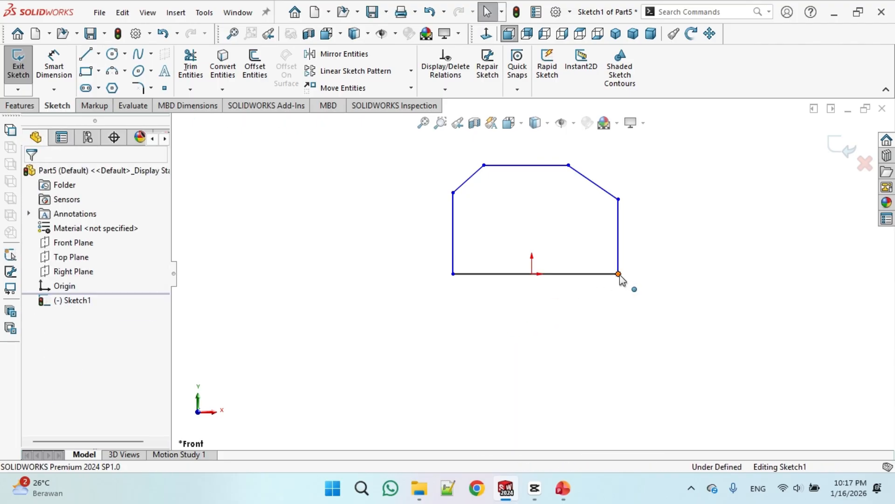
# Widen the profile by moving its lower right corner outward, and make the base line's midpoint coincident with the origin
pyautogui.moveTo(618, 274); pyautogui.dragTo(650, 275)
pyautogui.click(602, 303)
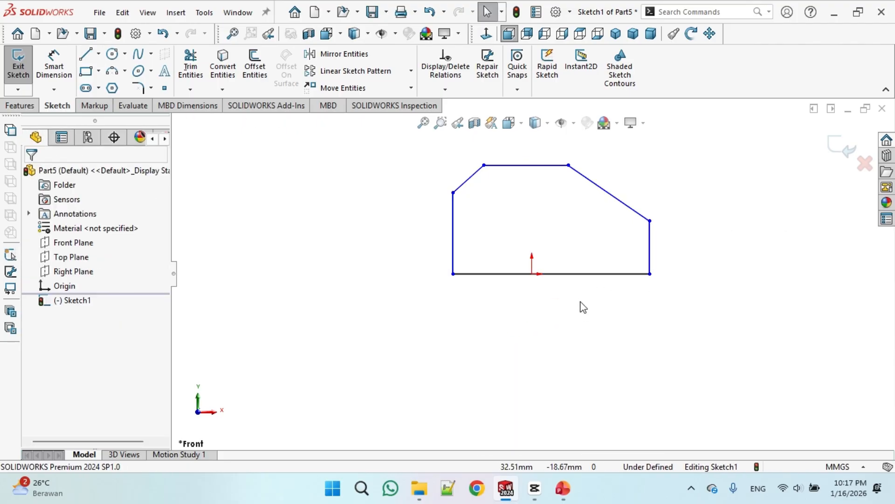
pyautogui.click(565, 272)
pyautogui.rightClick(565, 272)
pyautogui.press('Escape')
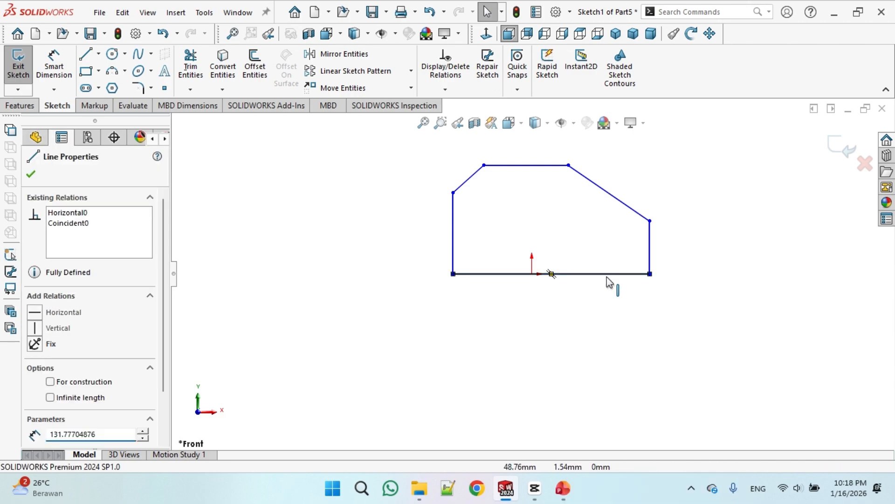
pyautogui.click(439, 92)
pyautogui.click(460, 122)
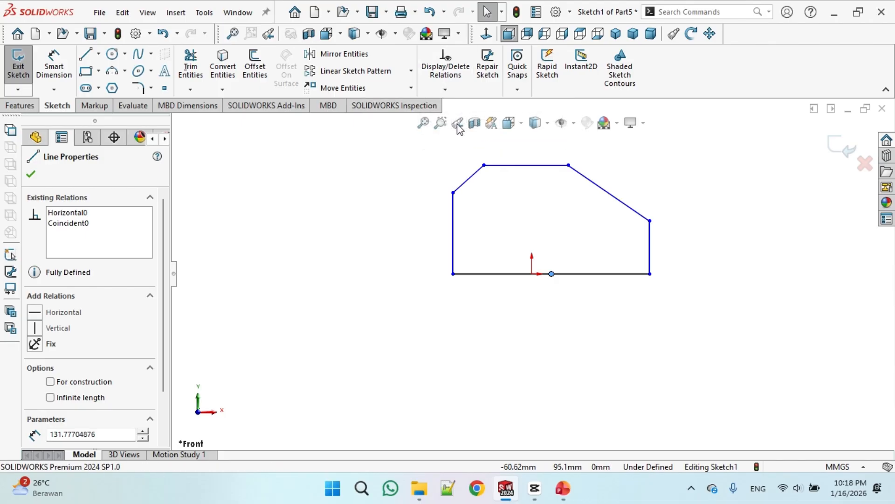
pyautogui.click(532, 274)
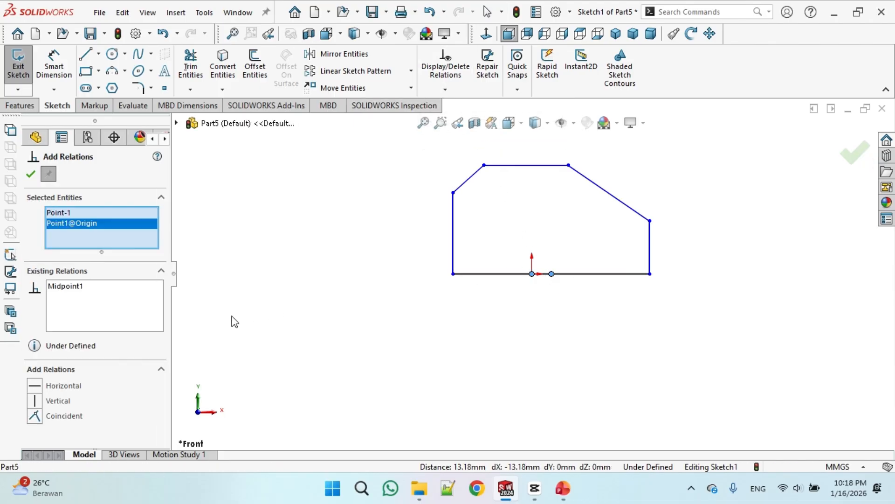
pyautogui.click(36, 416)
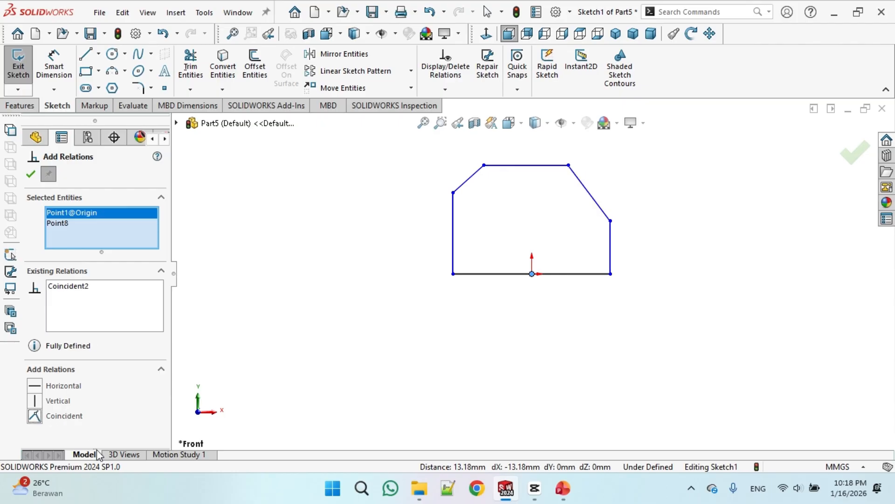
pyautogui.press('Escape')
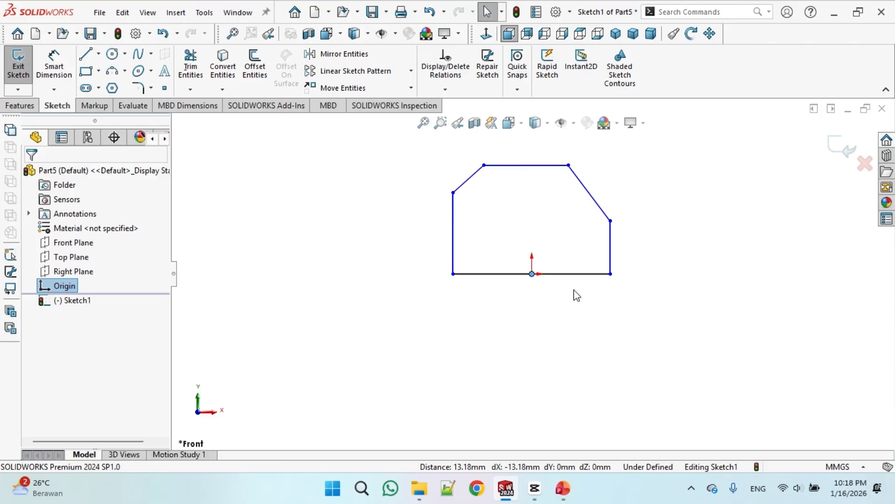
# Dimension the height between the top edge and the base as 50 mm
pyautogui.click(563, 489)
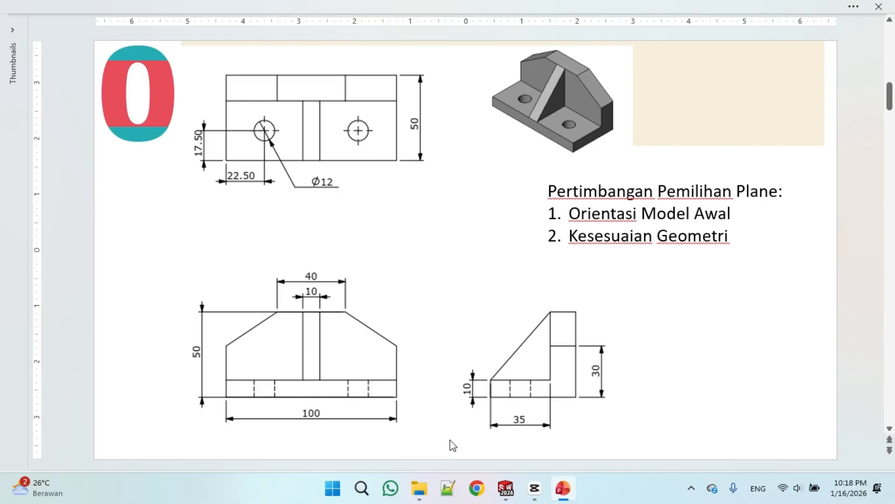
pyautogui.click(511, 493)
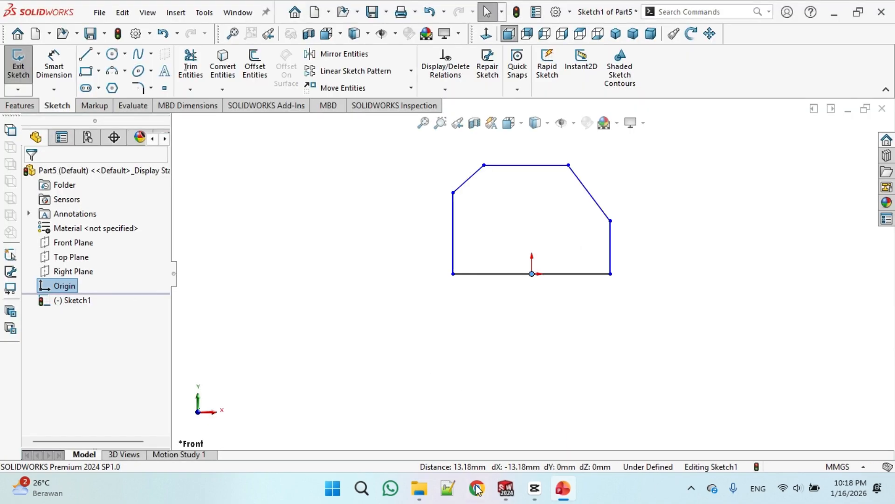
pyautogui.click(48, 71)
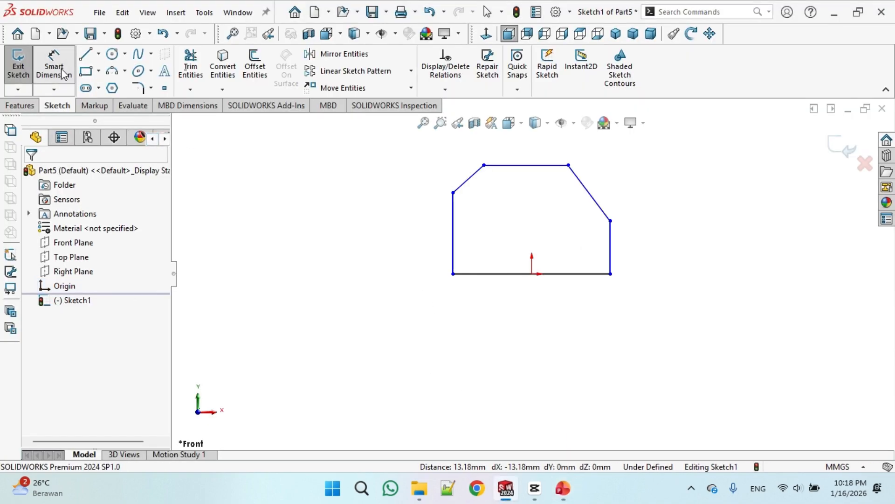
pyautogui.click(528, 166)
pyautogui.click(499, 274)
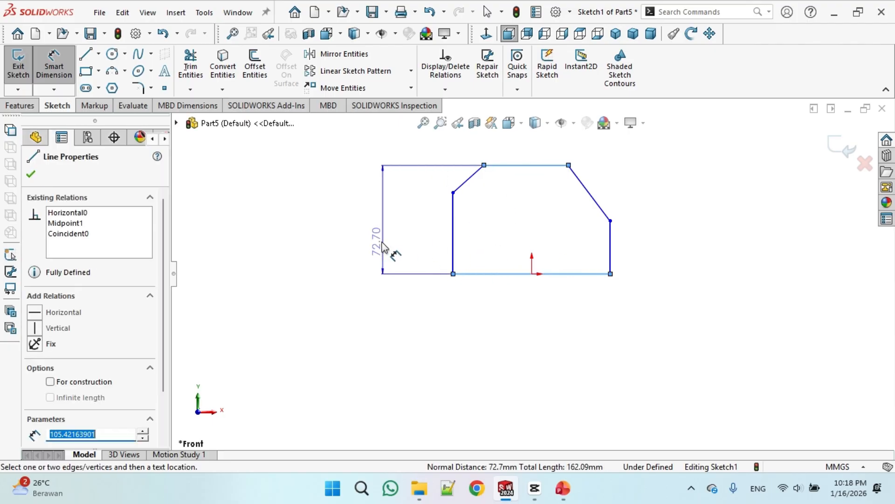
pyautogui.click(383, 245)
pyautogui.write('50')
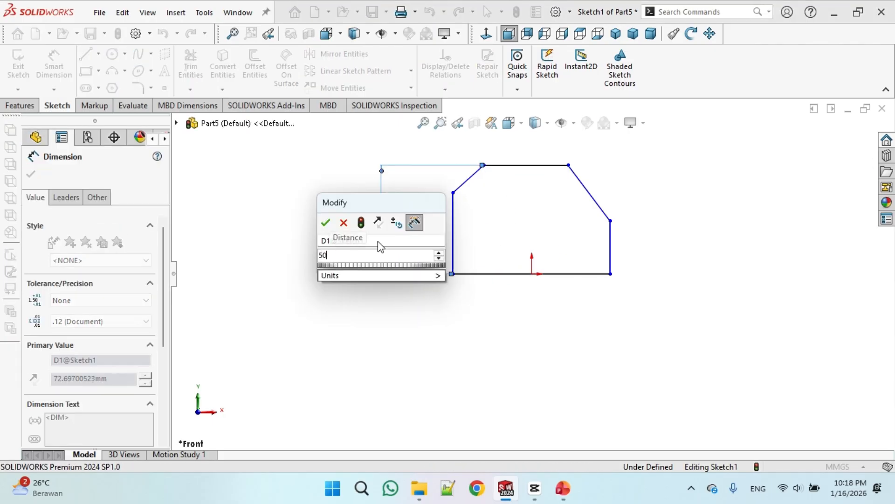
pyautogui.press('Return')
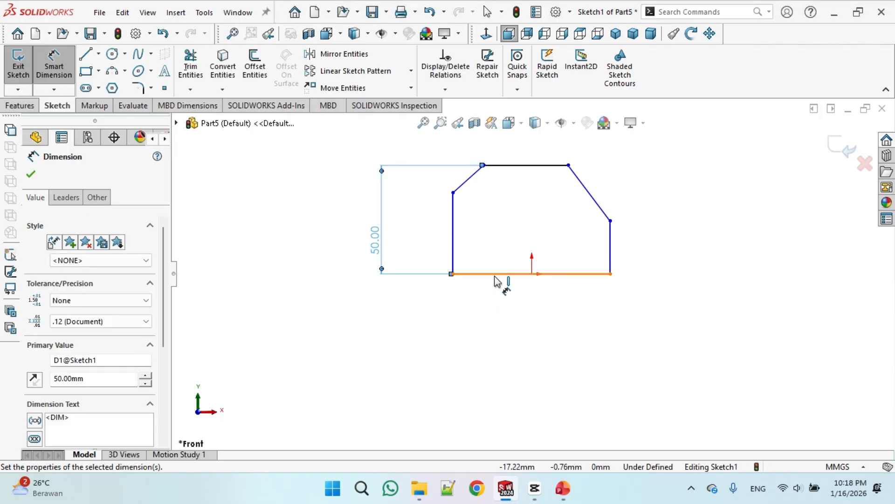
# Dimension the base line's length as 100 mm
pyautogui.click(495, 276)
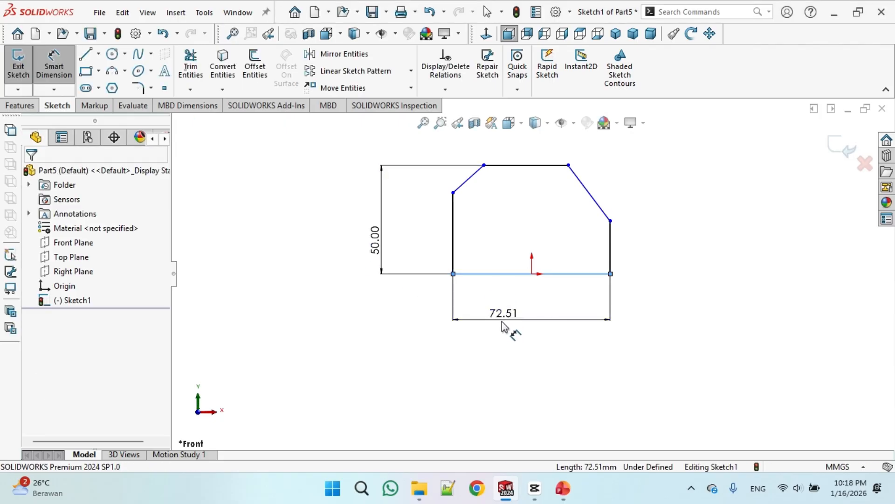
pyautogui.click(502, 321)
pyautogui.write('100')
pyautogui.press('Return')
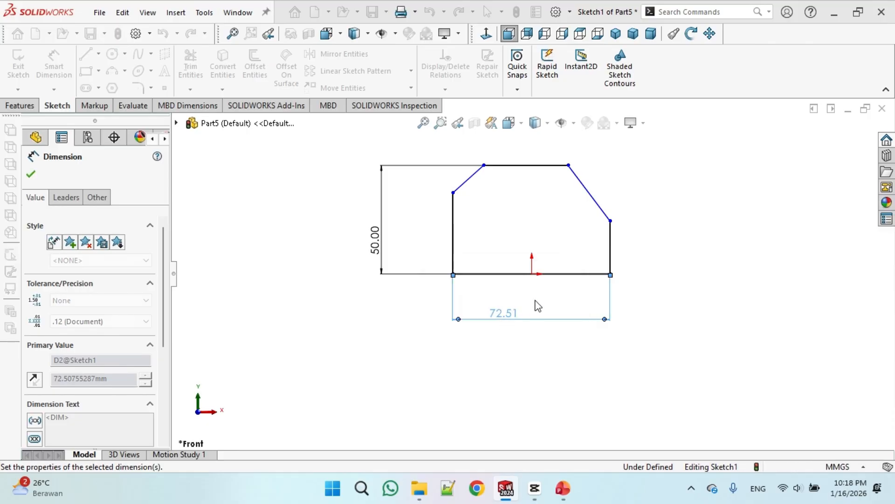
# Dimension the top horizontal edge's length as 40 mm
pyautogui.click(531, 165)
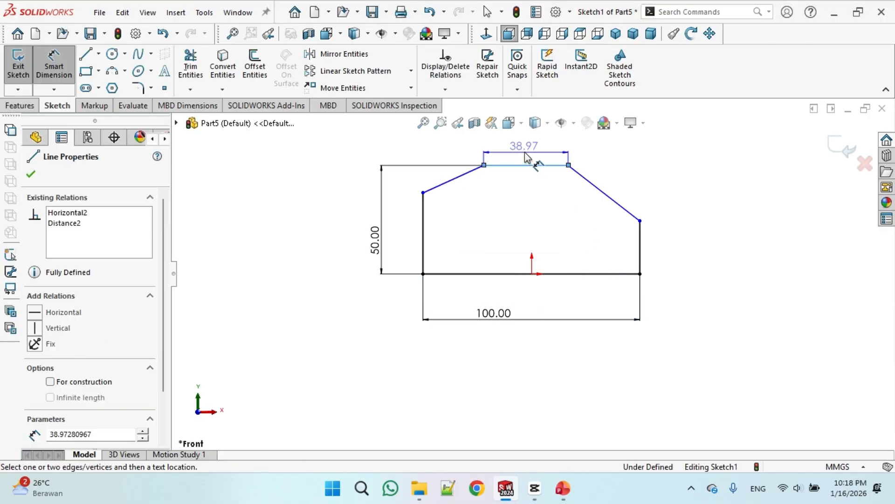
pyautogui.click(525, 149)
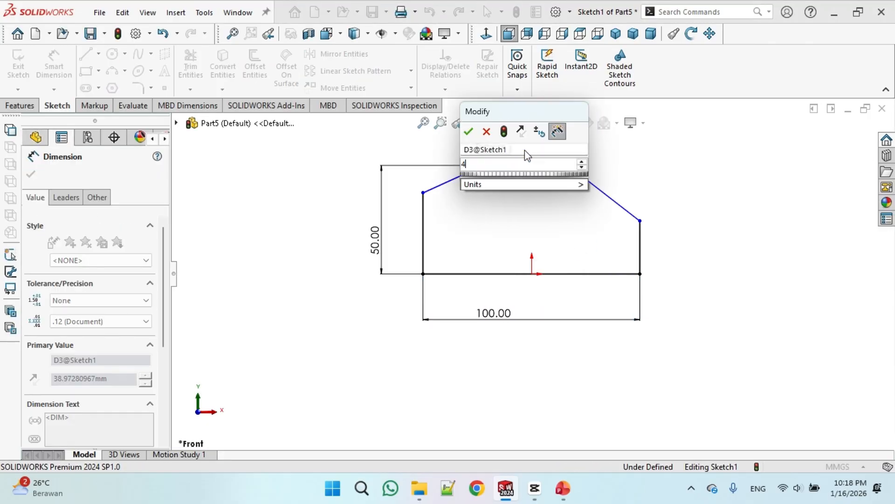
pyautogui.write('40')
pyautogui.press('Return')
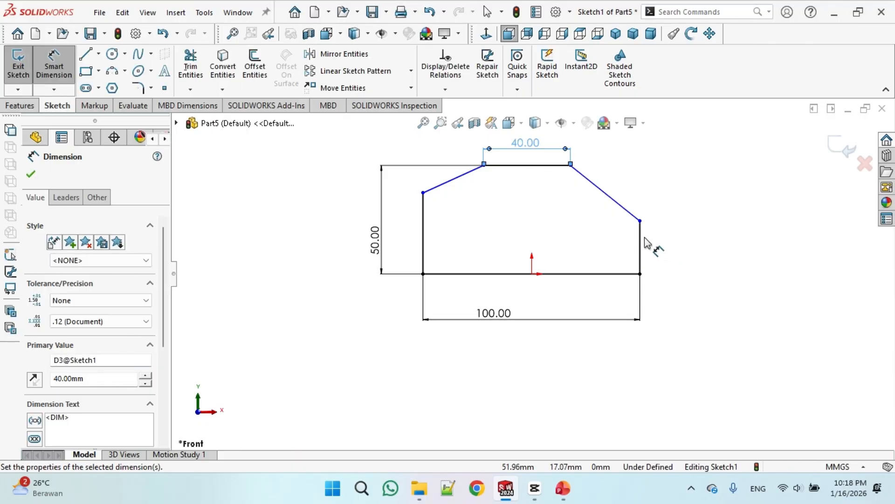
# Check the reference drawing and dimension the right vertical edge's height as 30 mm
pyautogui.click(563, 488)
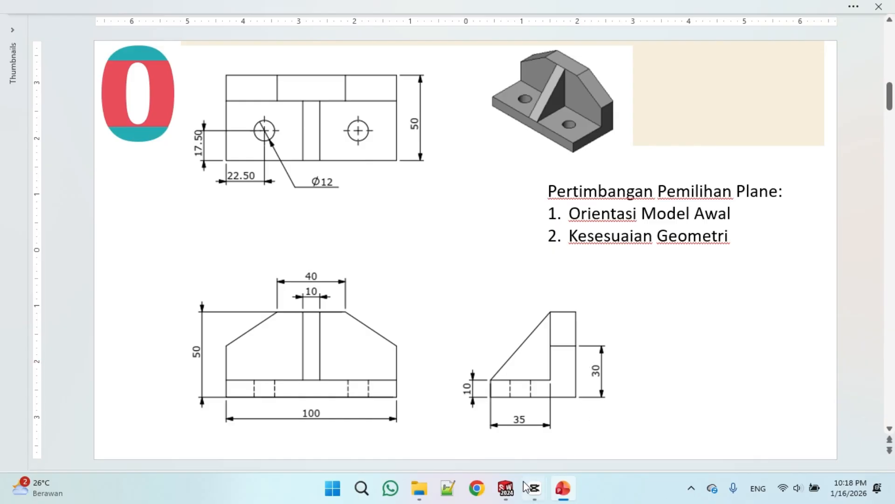
pyautogui.click(506, 488)
pyautogui.click(641, 246)
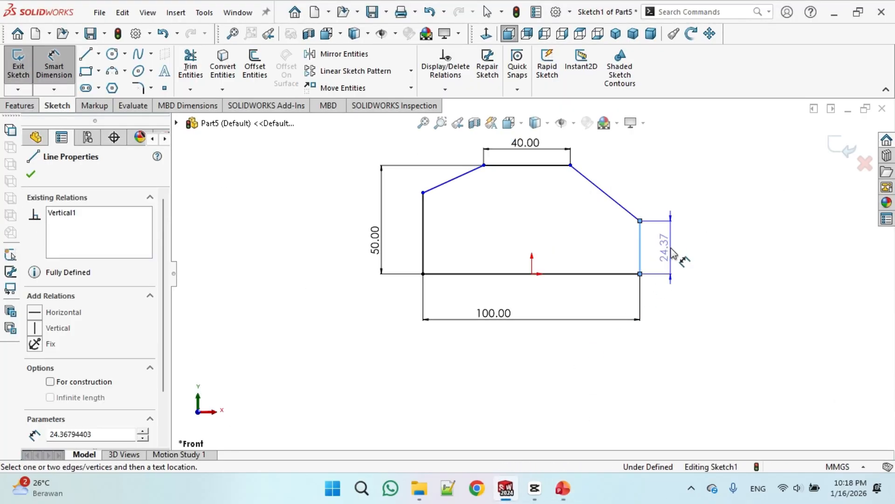
pyautogui.click(678, 254)
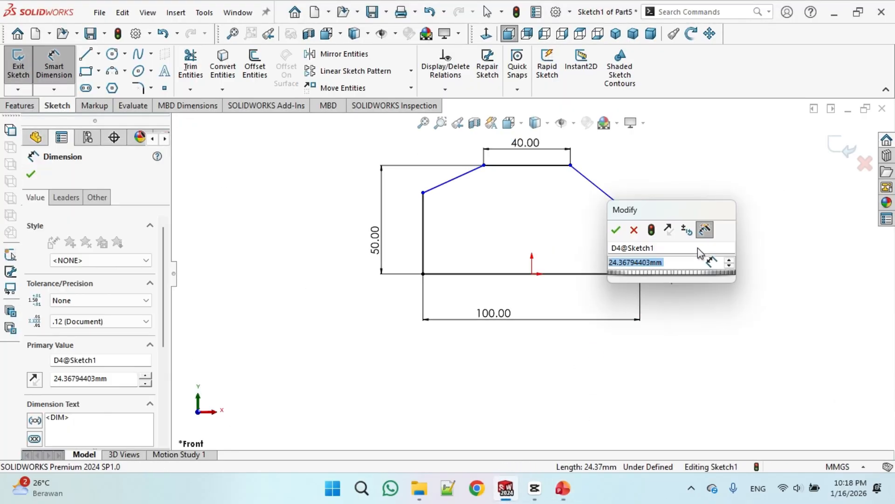
pyautogui.write('30')
pyautogui.press('Return')
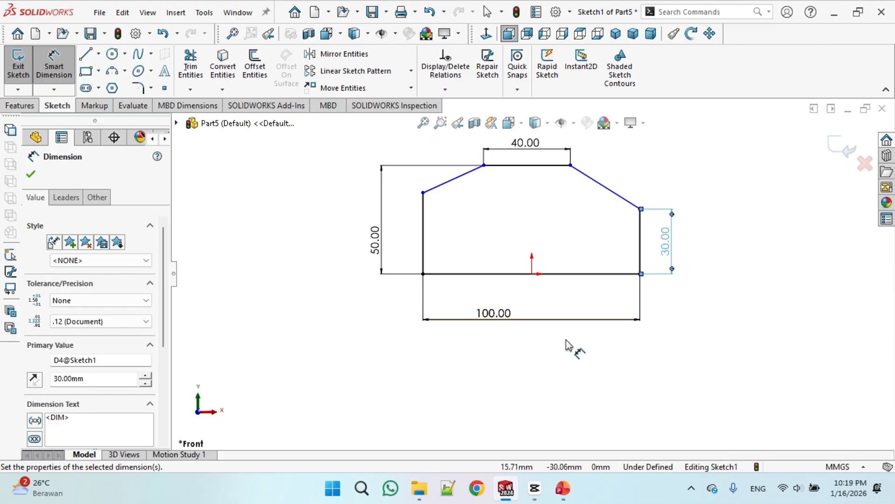
# Add an Equal relation between the left and right vertical edges of the profile
pyautogui.rightClick(487, 205)
pyautogui.click(536, 238)
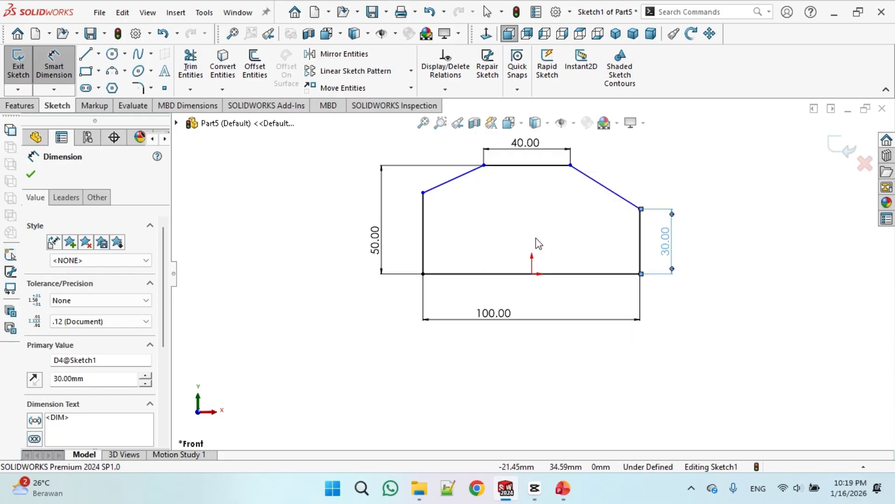
pyautogui.click(444, 90)
pyautogui.click(462, 120)
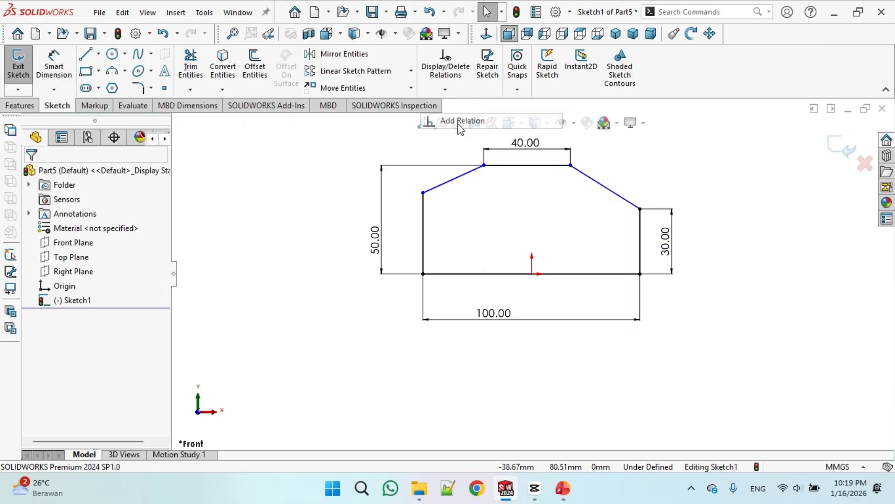
pyautogui.click(642, 236)
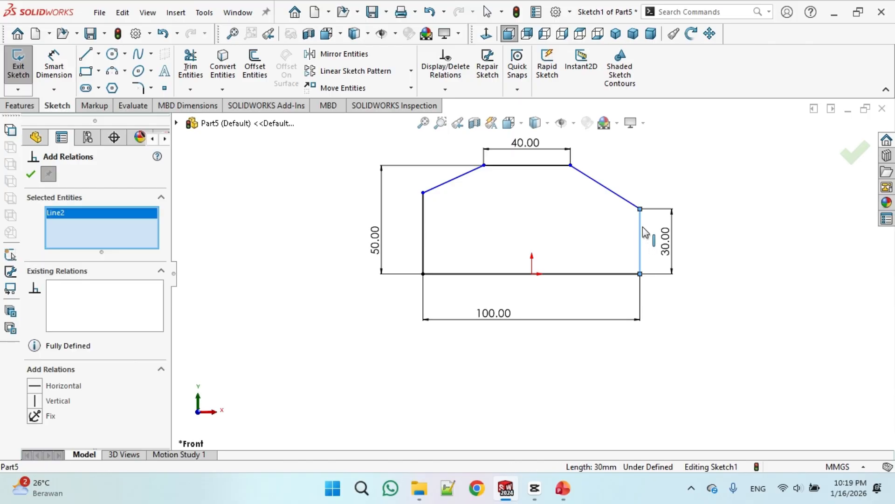
pyautogui.click(425, 221)
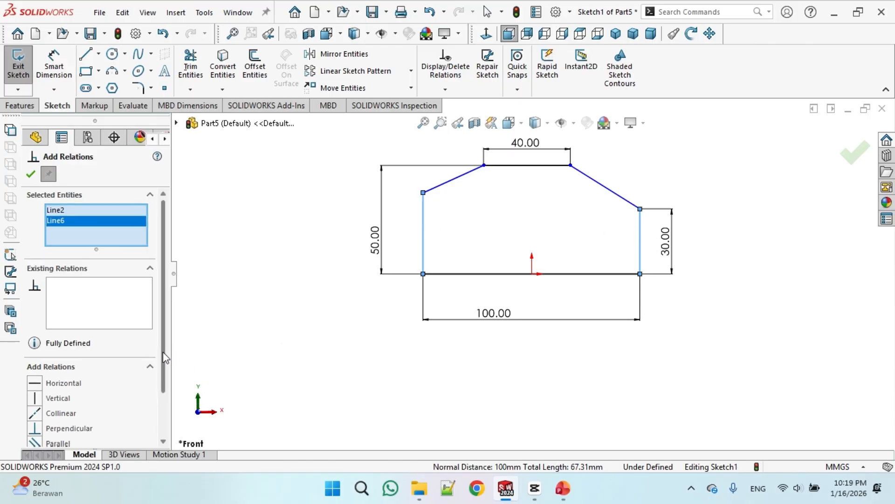
pyautogui.scroll(-1, 93, 327)
pyautogui.click(37, 402)
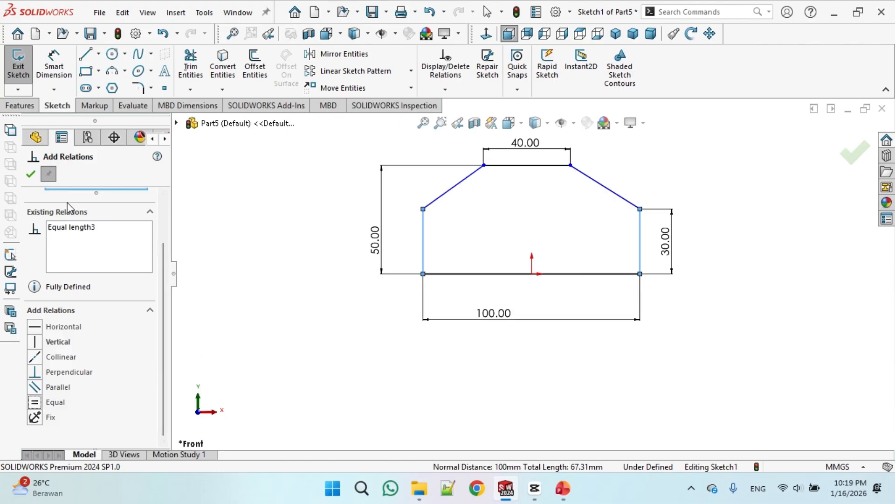
pyautogui.click(30, 174)
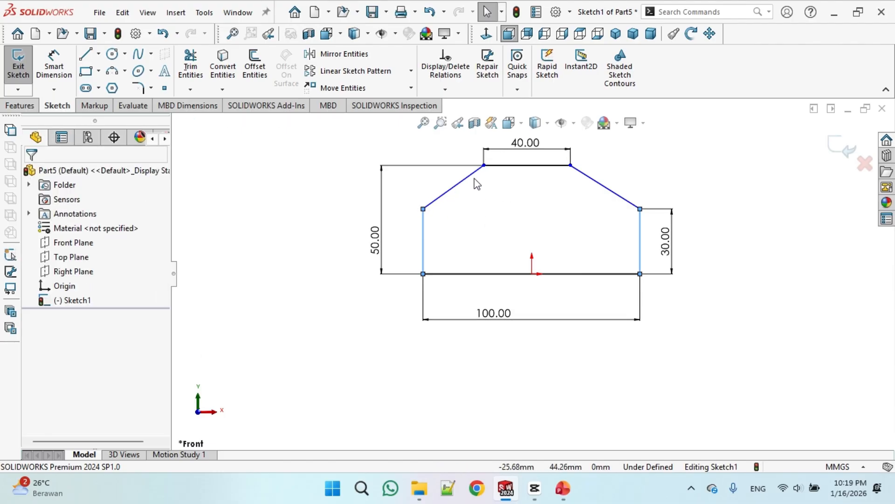
# Add an Equal relation between the two slanted edges of the profile
pyautogui.click(457, 202)
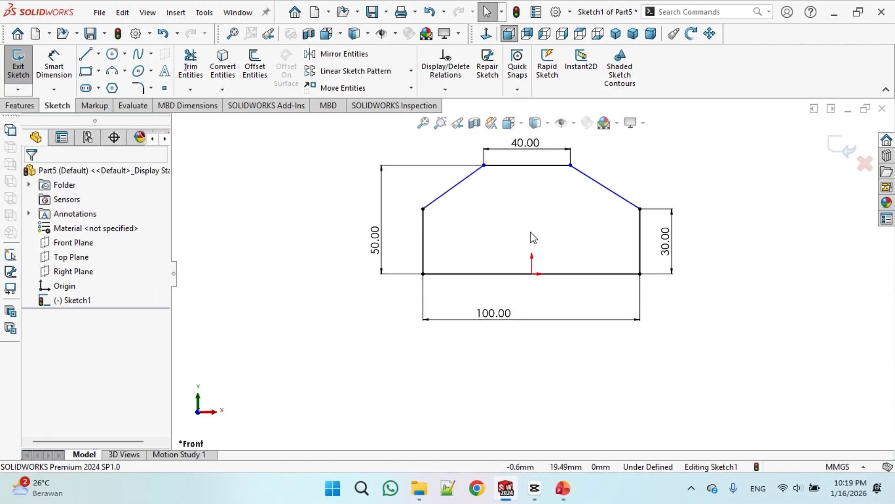
pyautogui.click(445, 89)
pyautogui.click(460, 118)
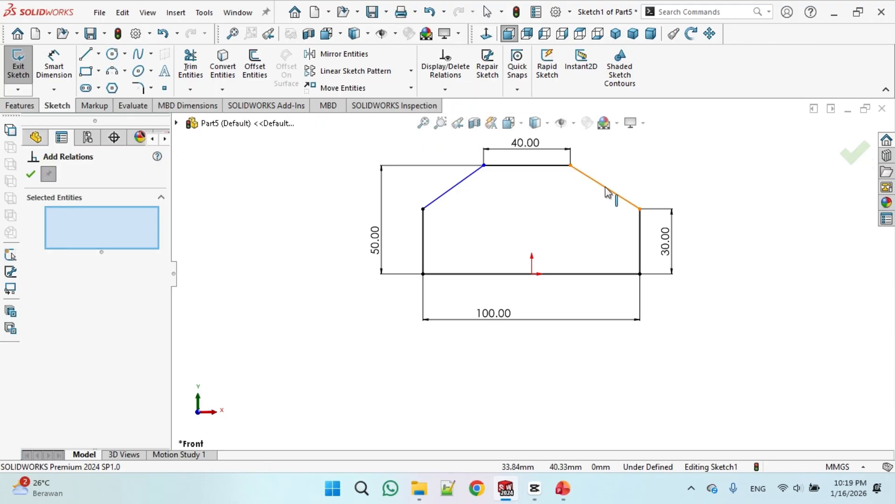
pyautogui.click(606, 188)
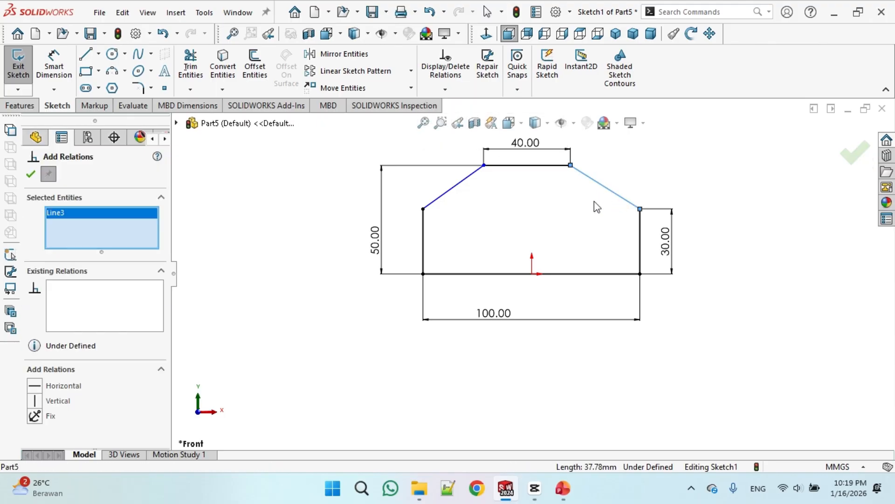
pyautogui.click(457, 189)
pyautogui.scroll(-3, 146, 447)
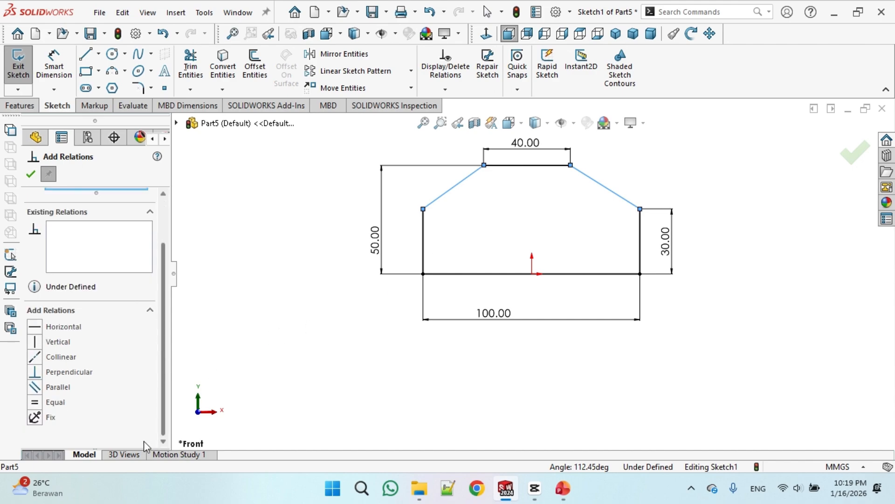
pyautogui.click(35, 402)
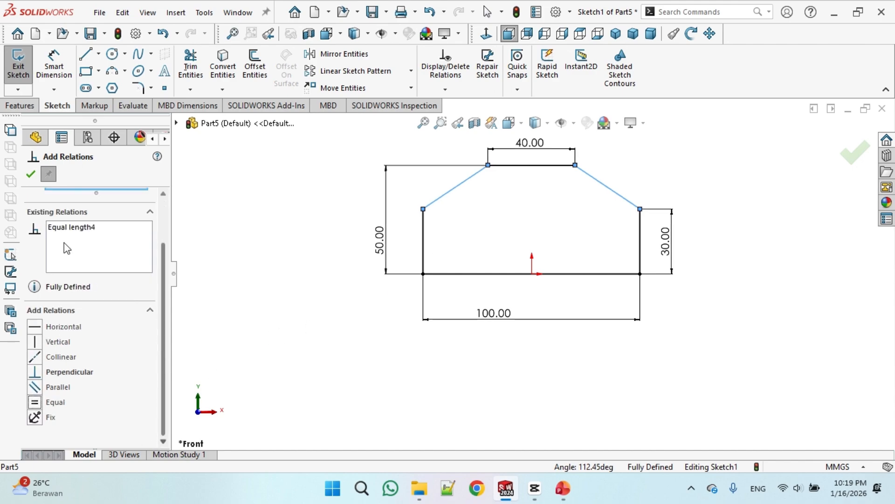
pyautogui.click(33, 174)
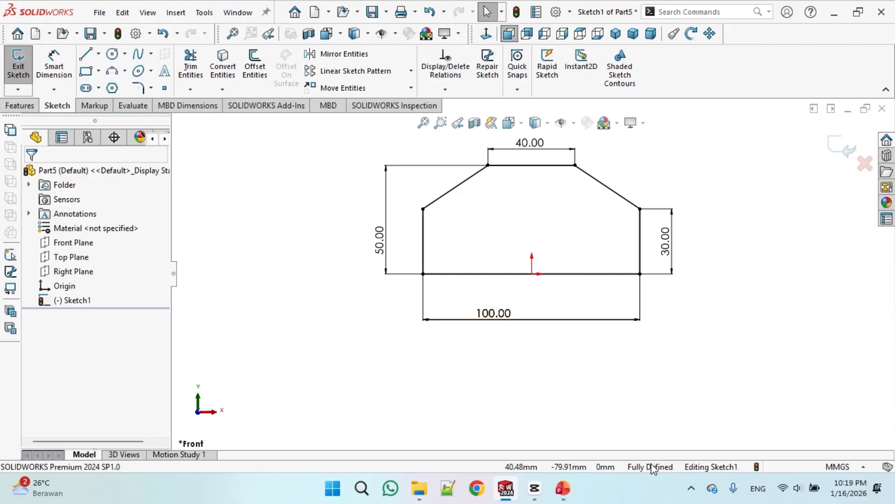
# Move the 100 mm base dimension slightly to the right and check the left vertical edge's length in its properties
pyautogui.moveTo(503, 316); pyautogui.dragTo(528, 311)
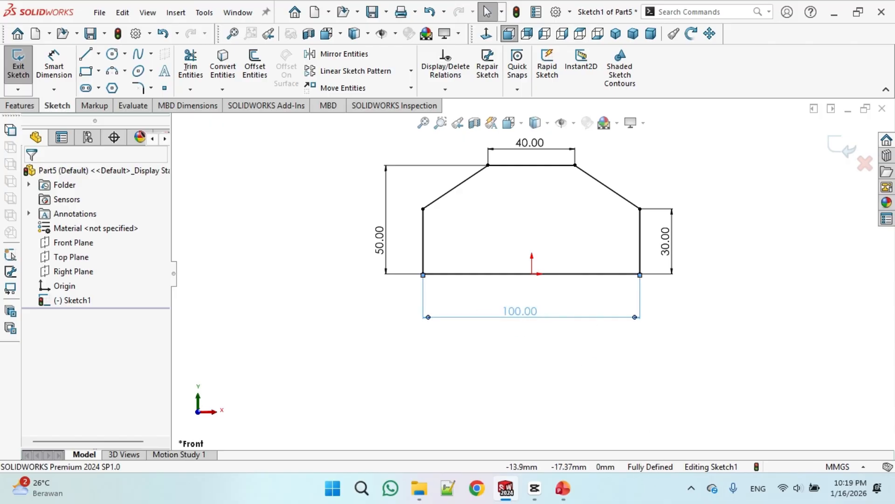
pyautogui.click(563, 340)
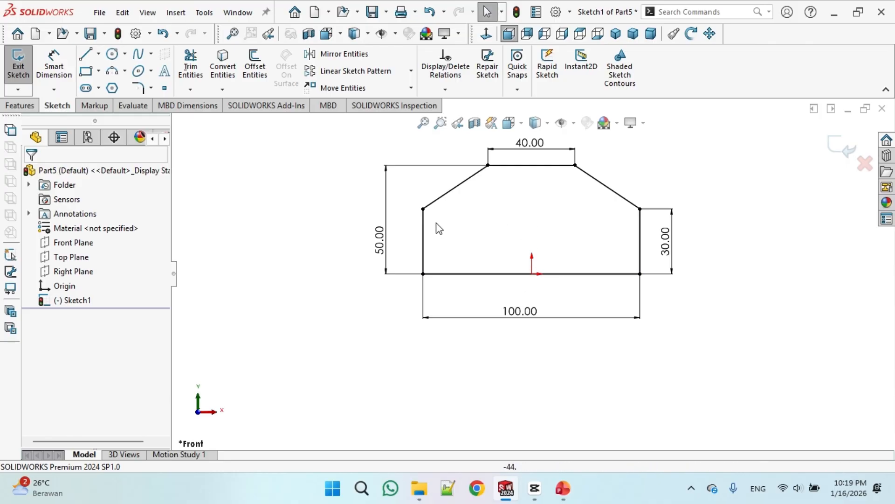
pyautogui.click(423, 232)
pyautogui.scroll(-2, 158, 393)
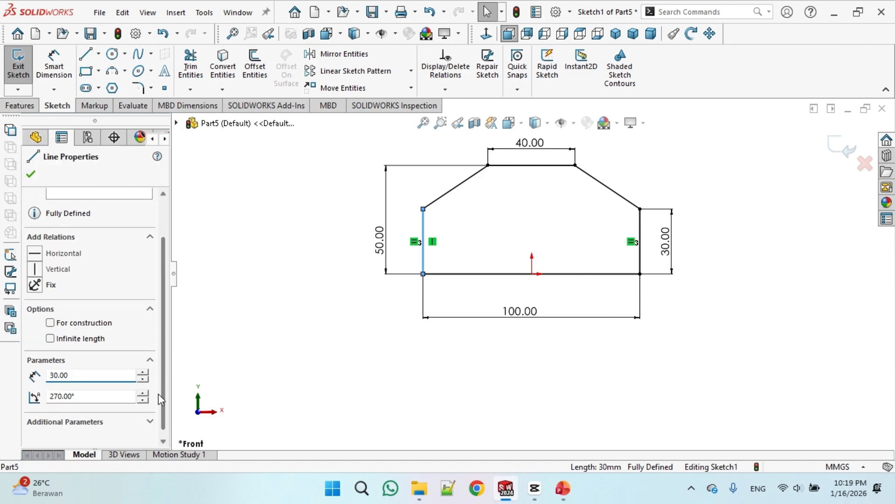
pyautogui.moveTo(79, 374); pyautogui.dragTo(58, 374)
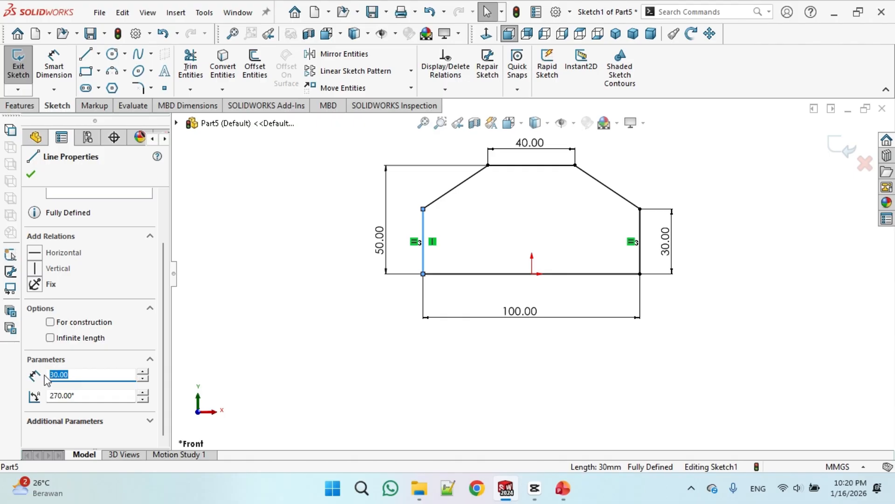
pyautogui.click(406, 345)
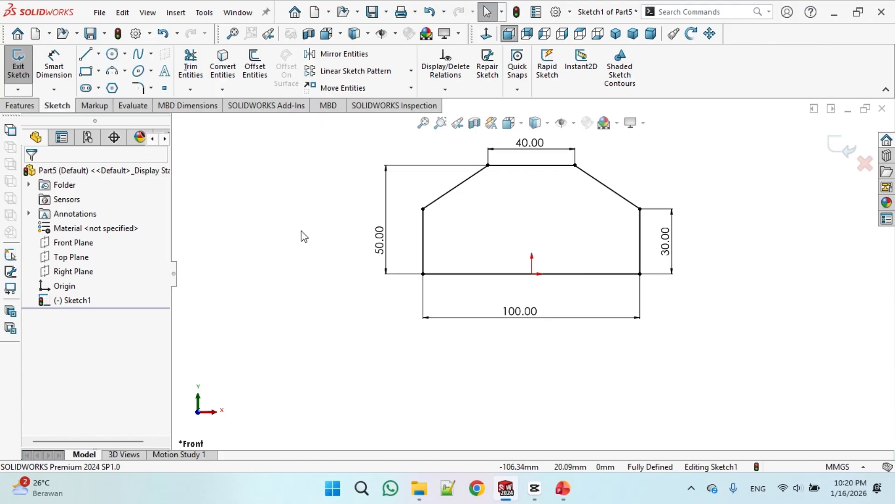
# Check the reference drawing and extrude the profile 50 mm with a Mid Plane end condition
pyautogui.click(19, 107)
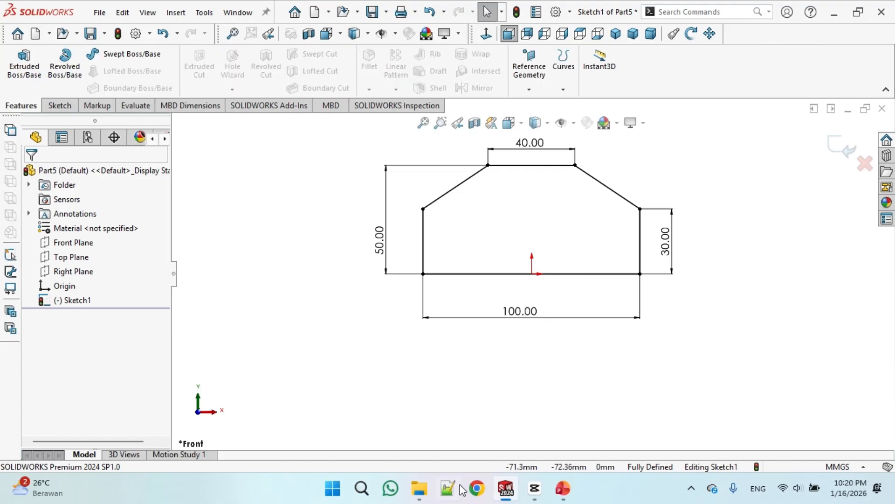
pyautogui.click(563, 489)
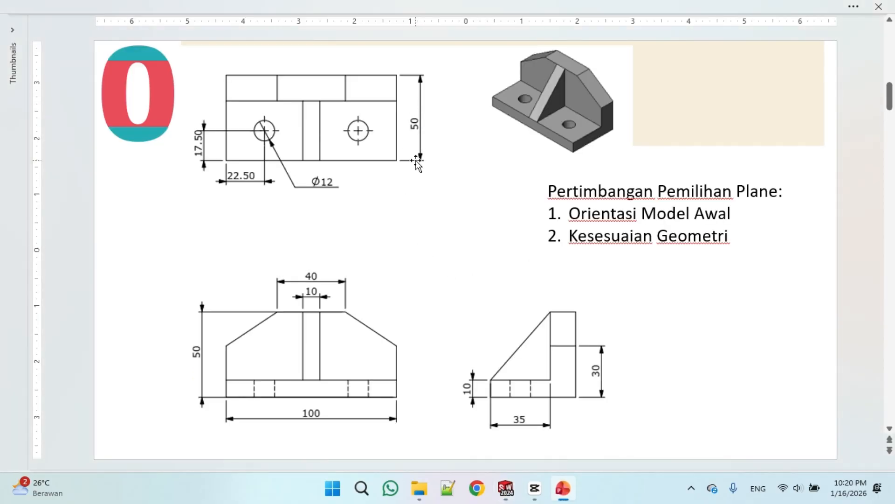
pyautogui.click(506, 488)
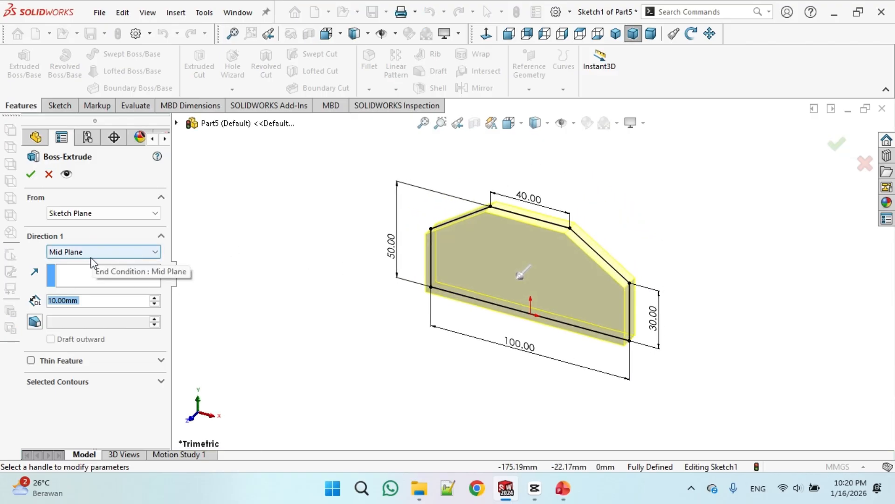
pyautogui.click(97, 301)
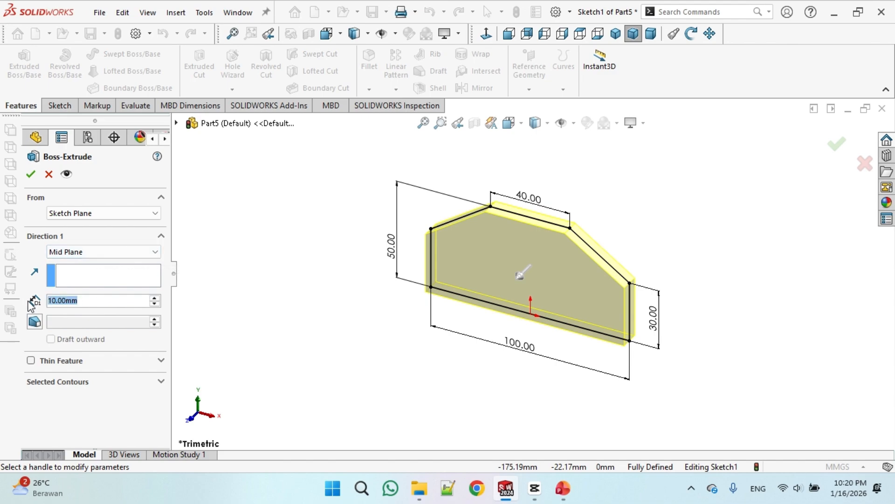
pyautogui.write('50')
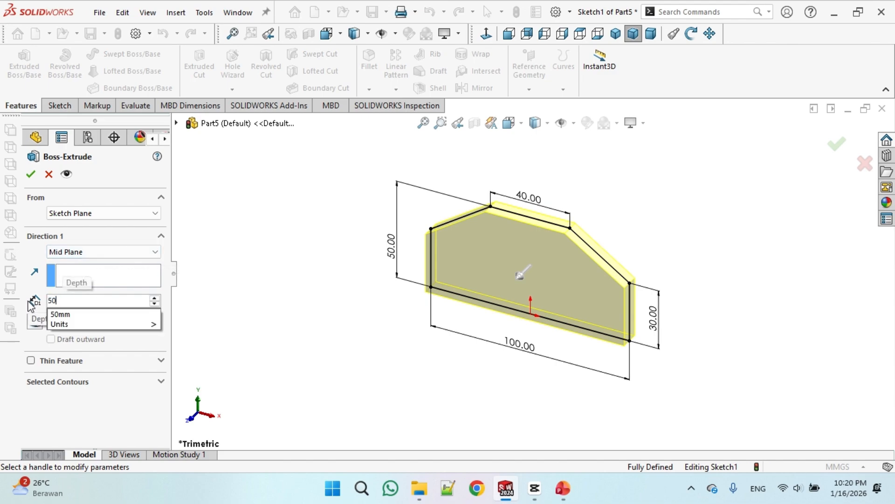
pyautogui.press('Return')
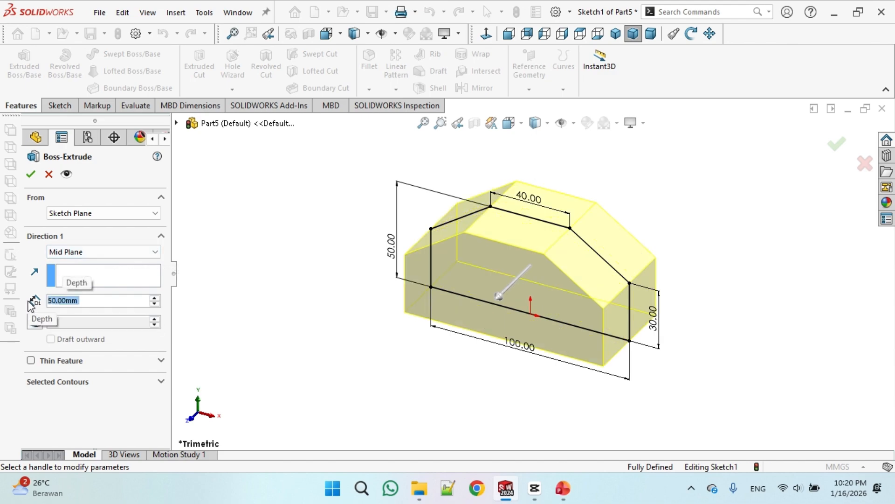
pyautogui.click(32, 176)
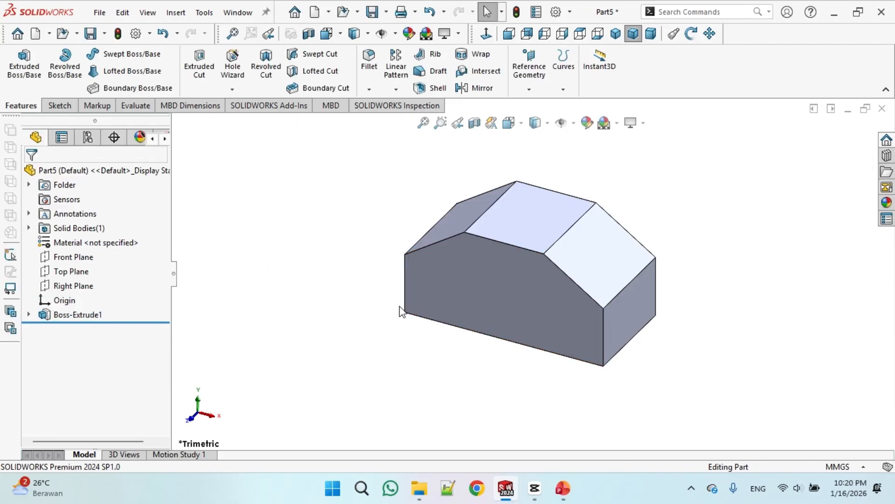
# Check the reference drawing again and start a new sketch on the extrusion's right end face
pyautogui.moveTo(400, 312); pyautogui.dragTo(379, 296, button='middle')
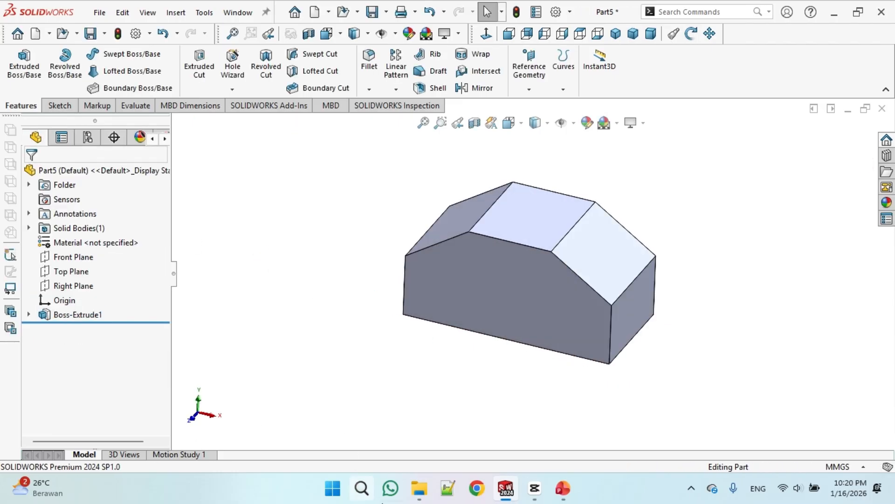
pyautogui.click(548, 429)
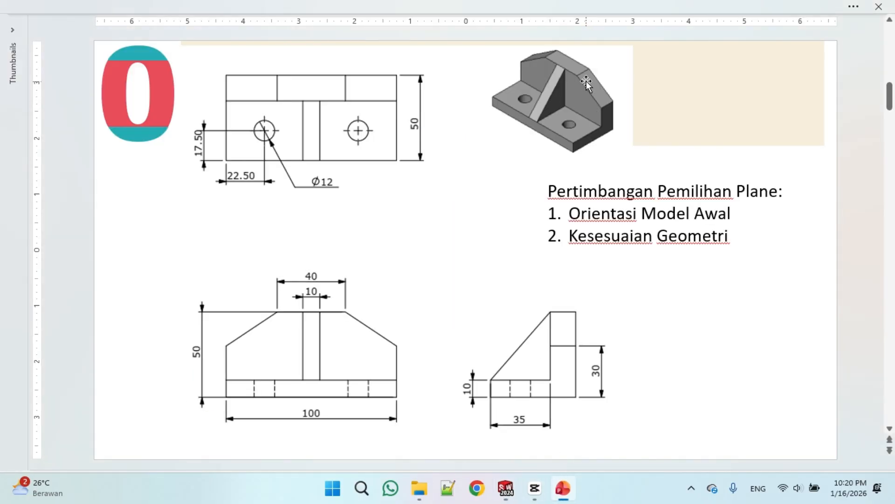
pyautogui.click(513, 487)
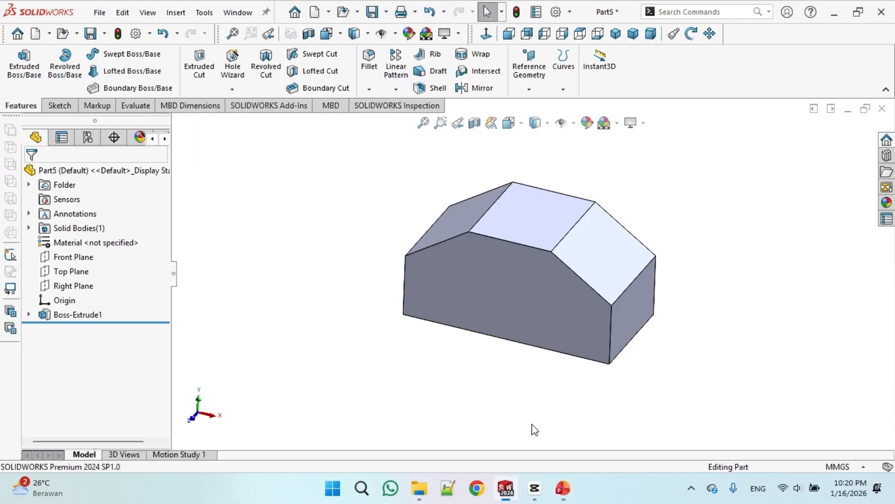
pyautogui.click(634, 311)
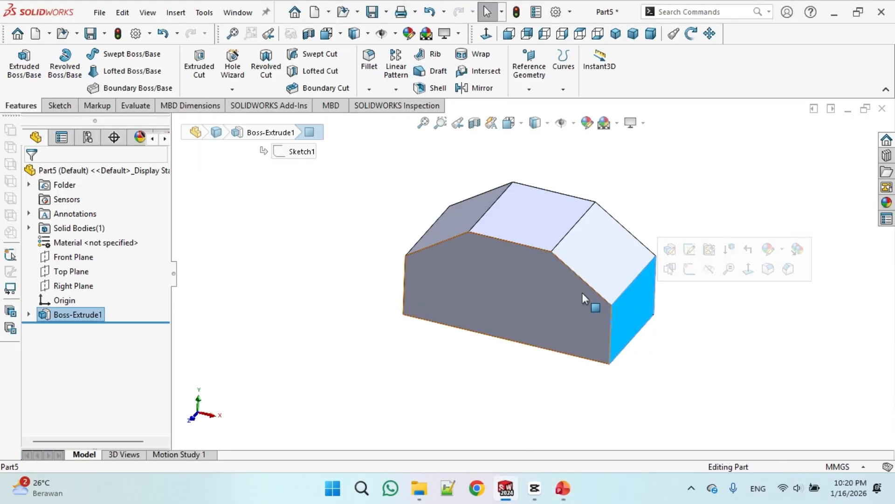
pyautogui.click(58, 105)
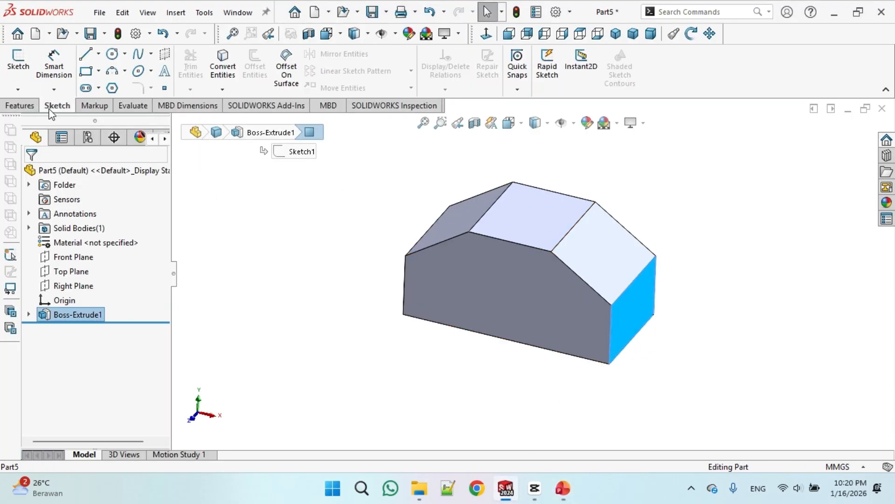
pyautogui.click(18, 66)
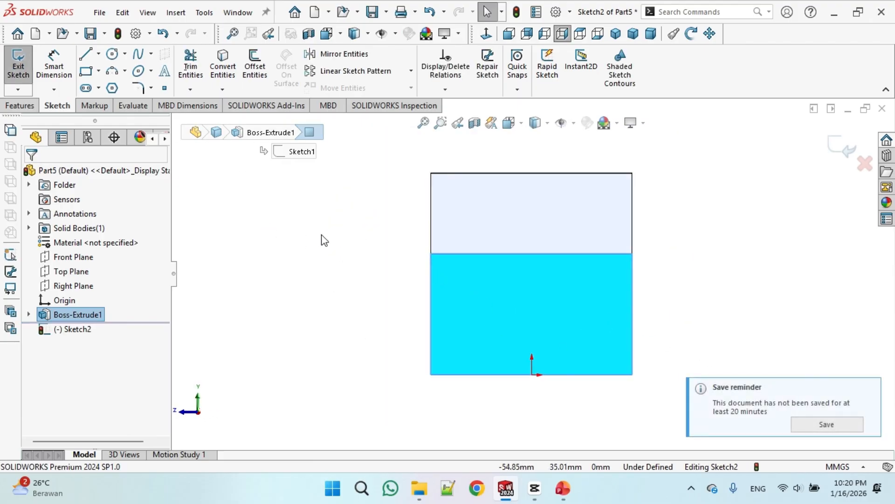
# Draw a corner rectangle from the face's upper-left corner to a point just above and left of the origin
pyautogui.click(85, 71)
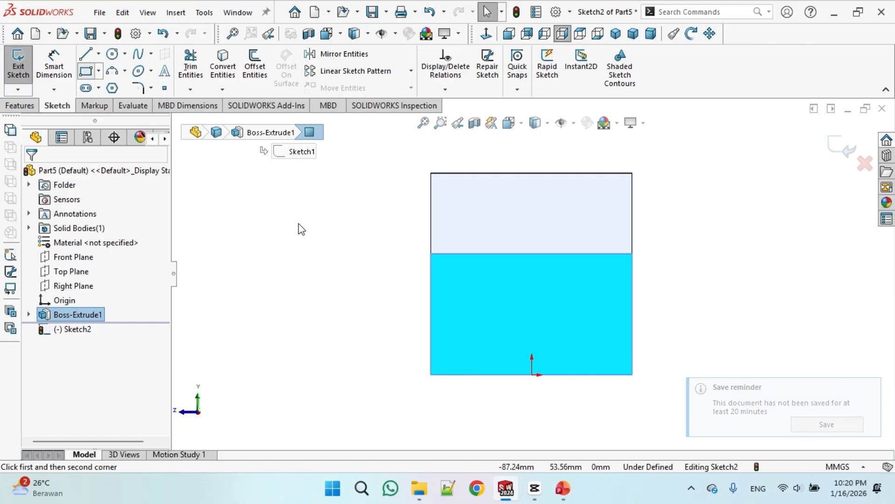
pyautogui.click(431, 173)
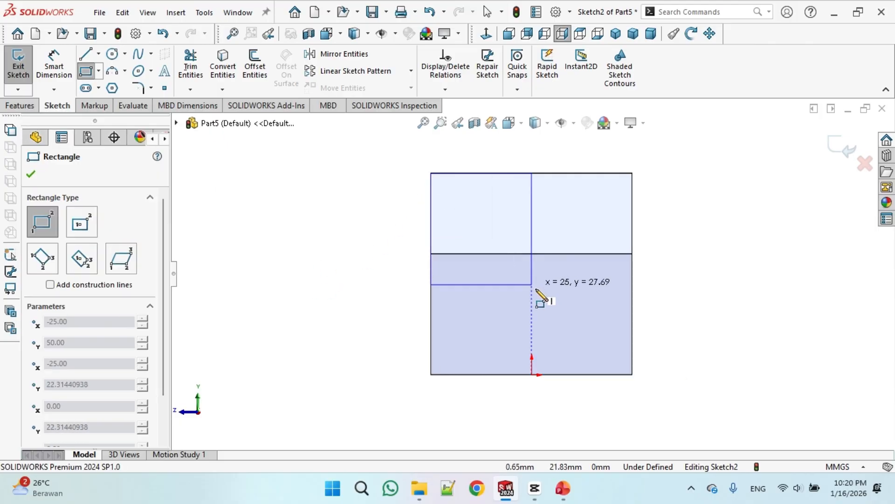
pyautogui.click(577, 332)
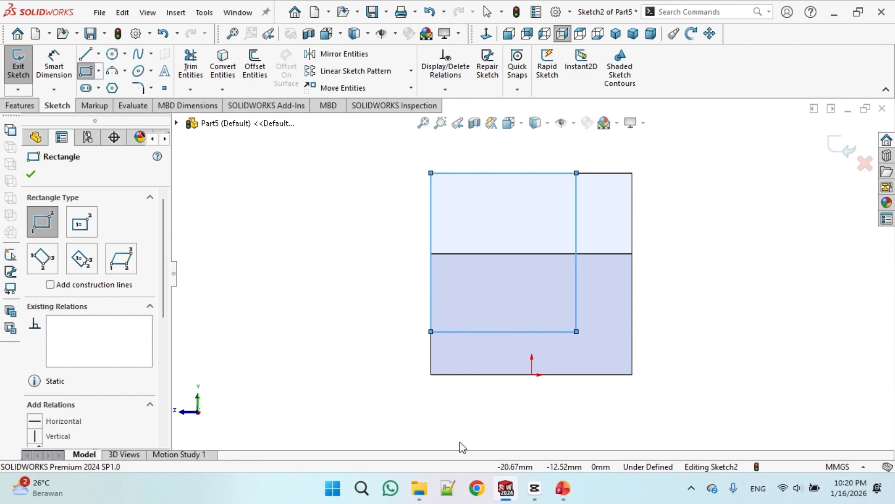
# Check the reference drawing and dimension the rectangle's bottom edge 10 mm above the face's bottom edge
pyautogui.click(564, 489)
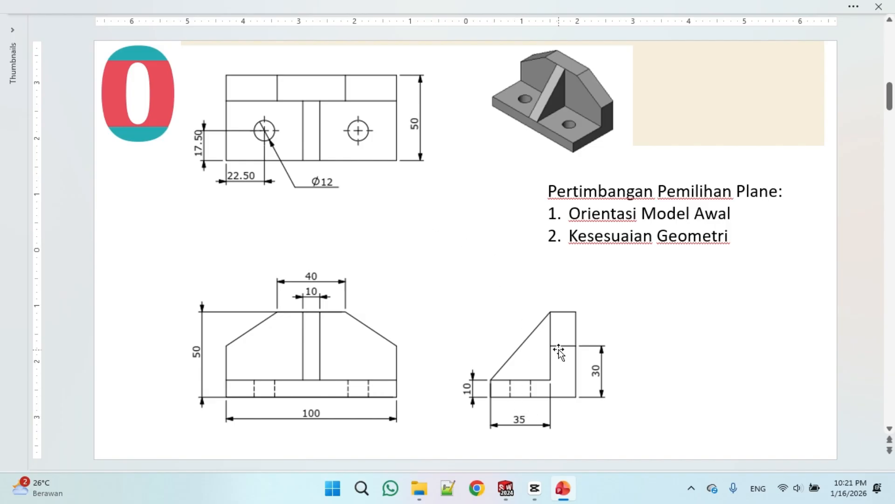
pyautogui.click(512, 493)
pyautogui.click(54, 63)
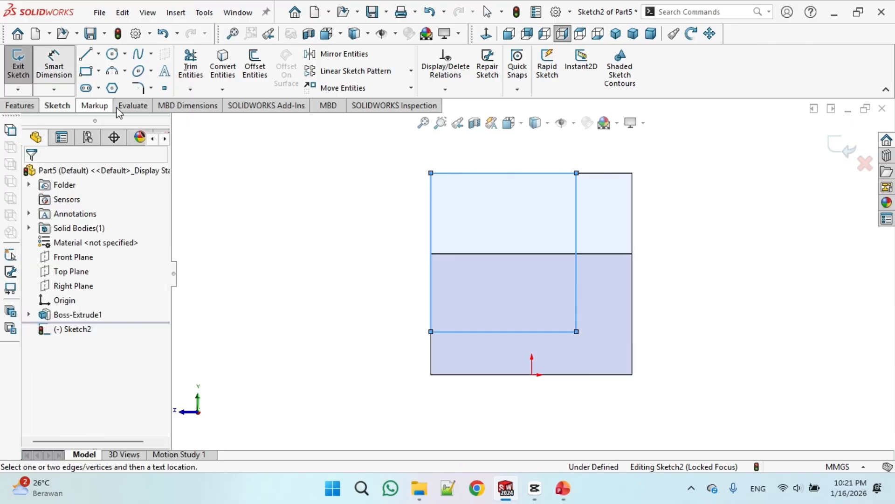
pyautogui.click(458, 340)
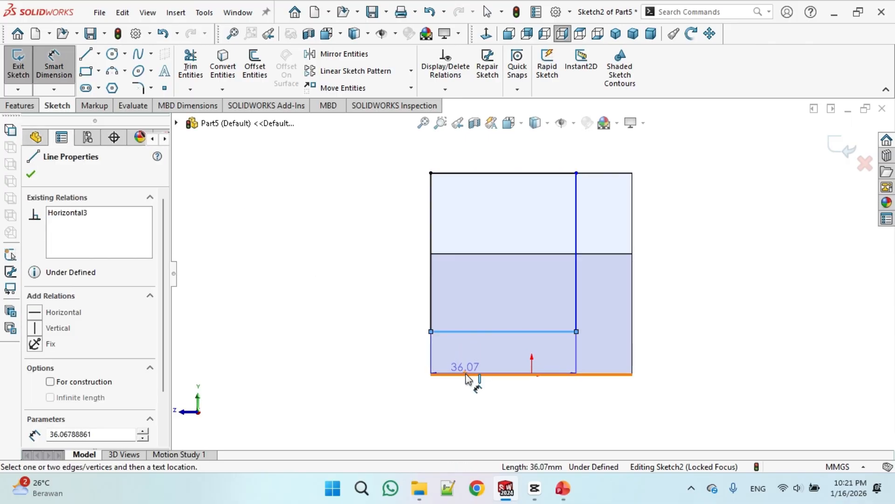
pyautogui.click(467, 375)
pyautogui.click(400, 362)
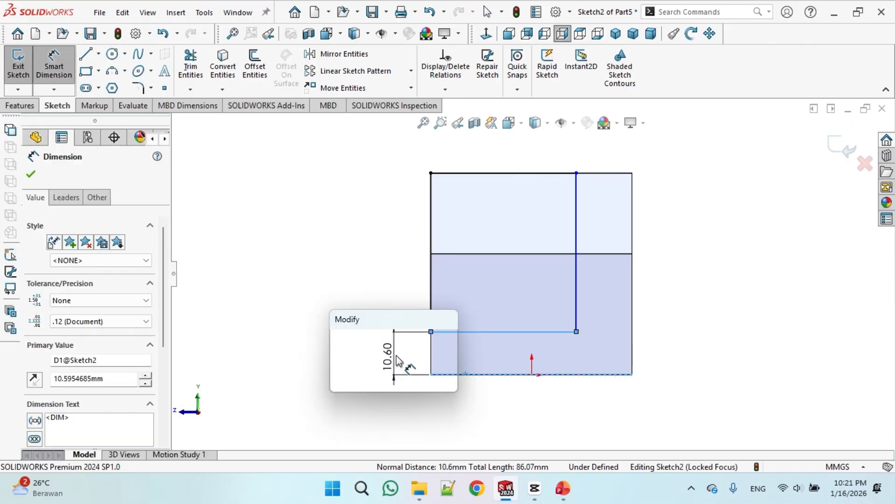
pyautogui.write('10')
pyautogui.press('Return')
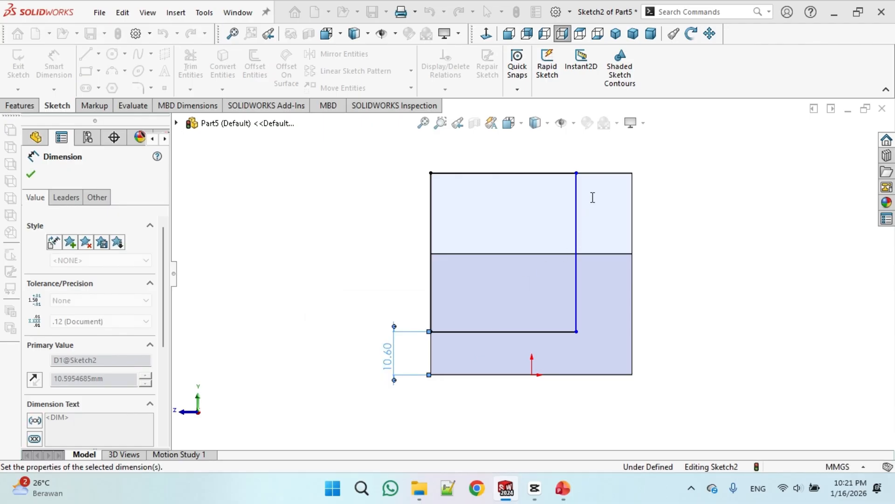
# Dimension the rectangle's right edge 15 mm from the face's right edge
pyautogui.click(577, 198)
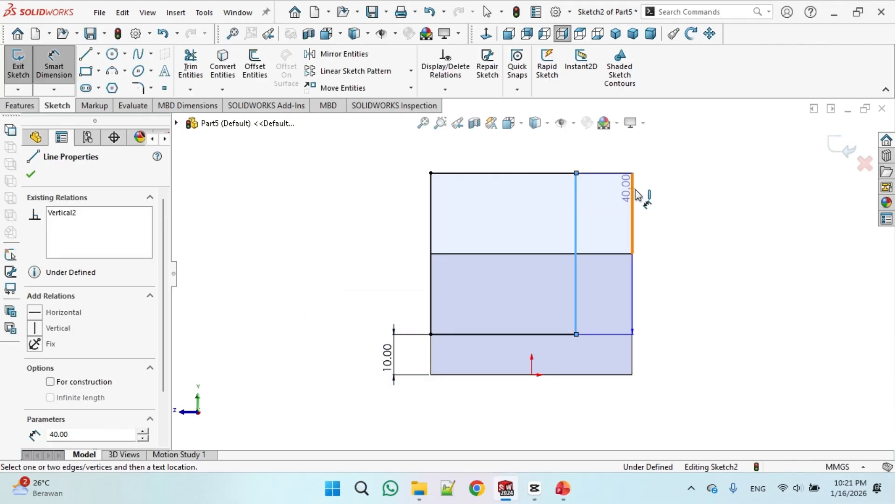
pyautogui.click(632, 194)
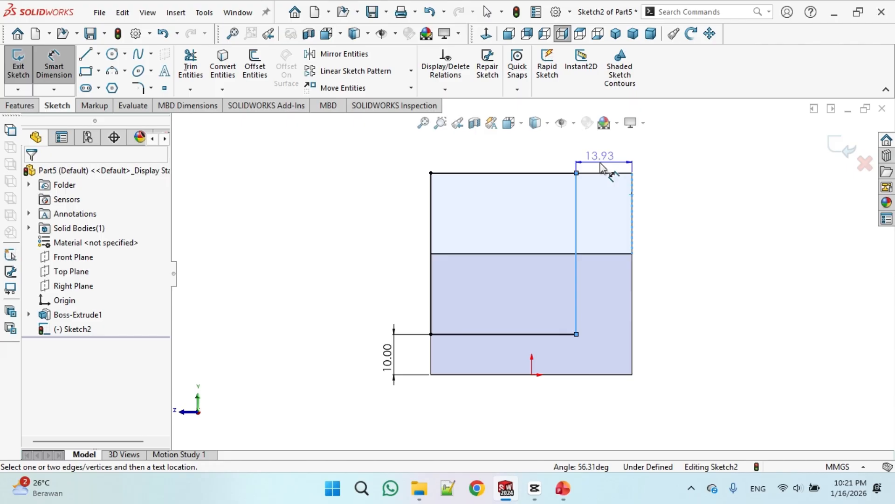
pyautogui.click(626, 176)
pyautogui.write('15')
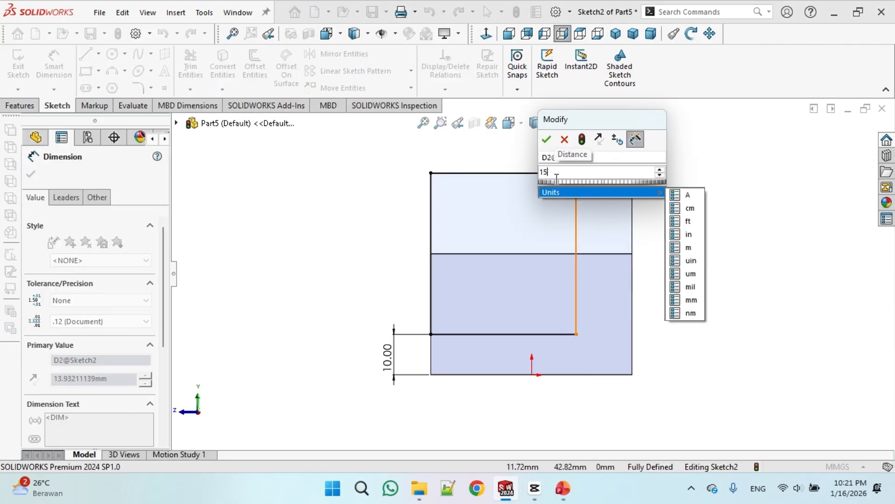
pyautogui.press('Return')
pyautogui.press('Return')
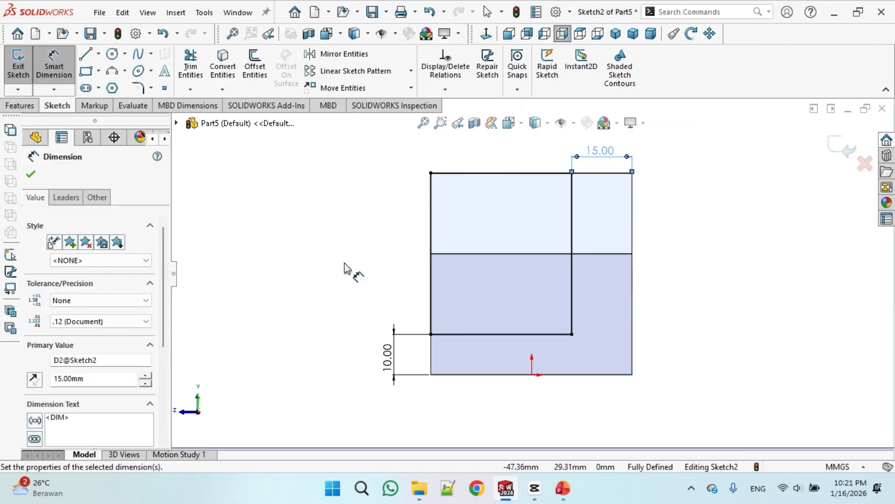
# Cut-extrude the rectangle Through All to form the stepped L shape
pyautogui.click(611, 38)
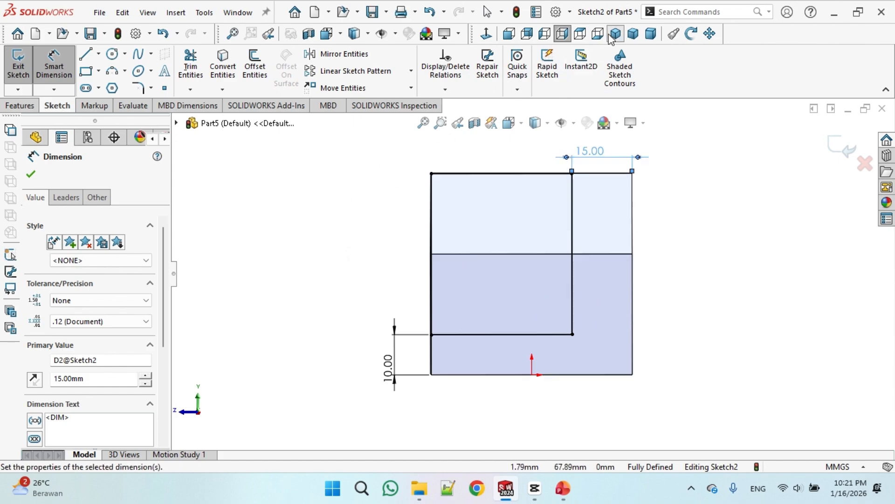
pyautogui.click(21, 106)
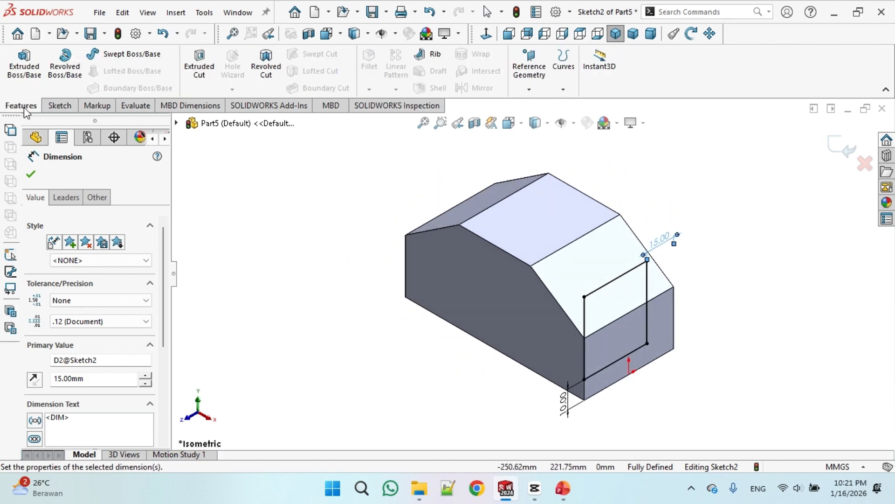
pyautogui.click(198, 77)
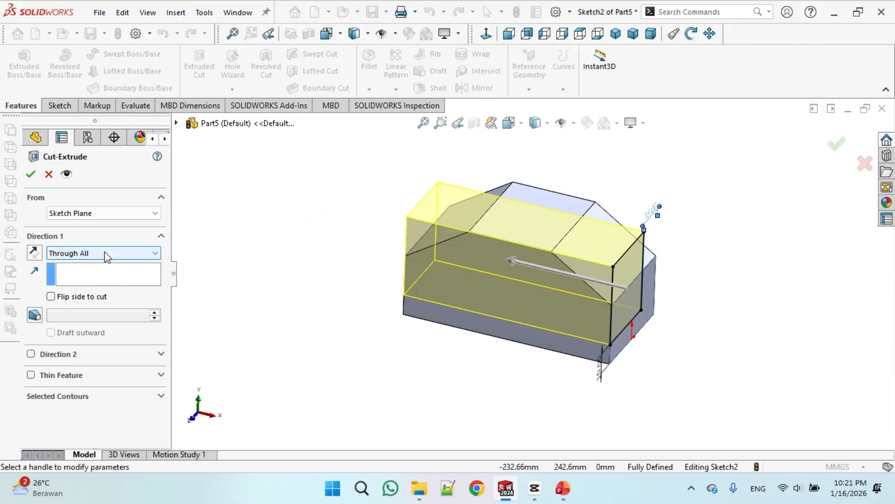
pyautogui.click(30, 174)
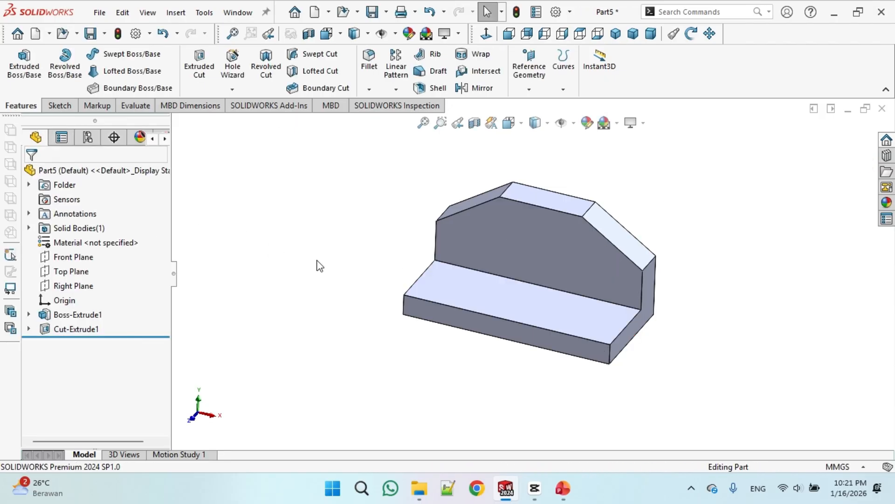
# Start a new sketch on the Right Plane
pyautogui.click(552, 243)
pyautogui.click(374, 344)
pyautogui.click(73, 286)
pyautogui.moveTo(339, 307); pyautogui.dragTo(319, 299, button='middle')
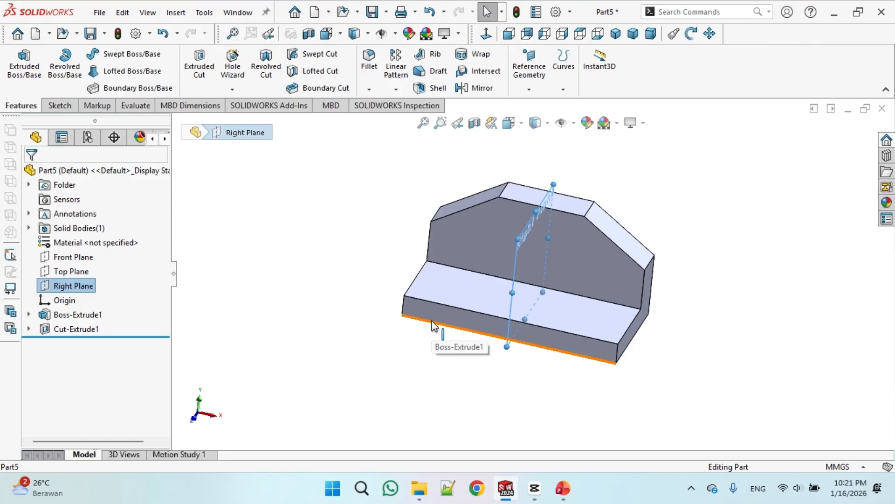
pyautogui.click(58, 106)
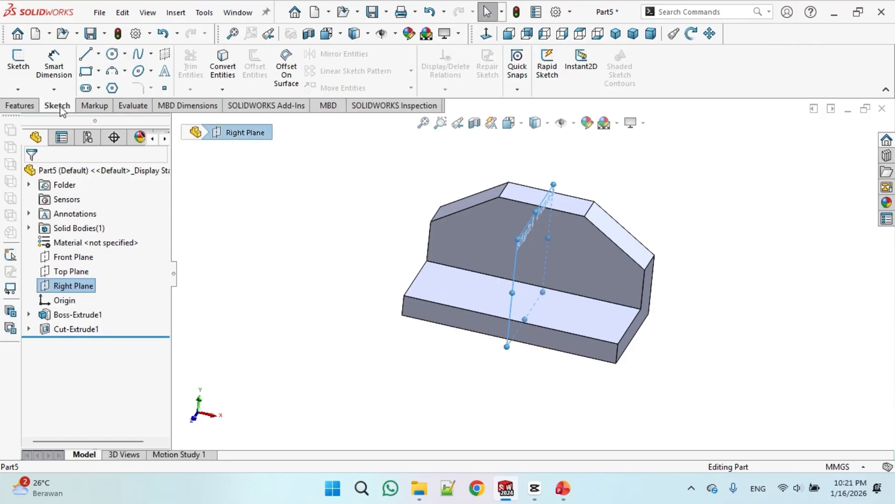
pyautogui.click(18, 60)
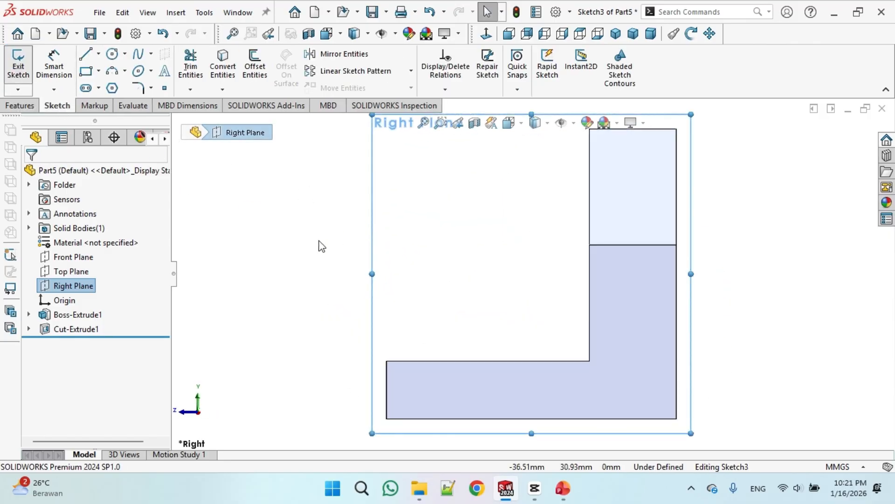
# Draw a diagonal line from the base's inner top edge up to the wall's top inner corner, then leave the Line tool
pyautogui.click(85, 54)
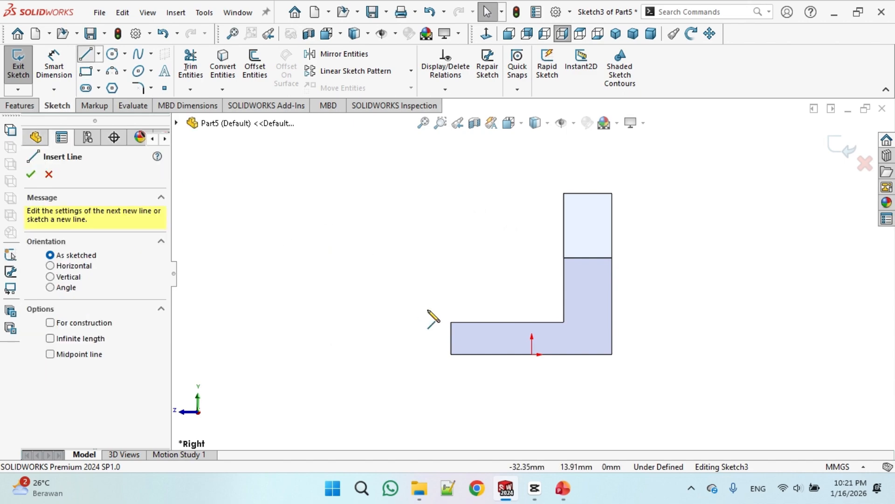
pyautogui.click(451, 322)
pyautogui.click(564, 193)
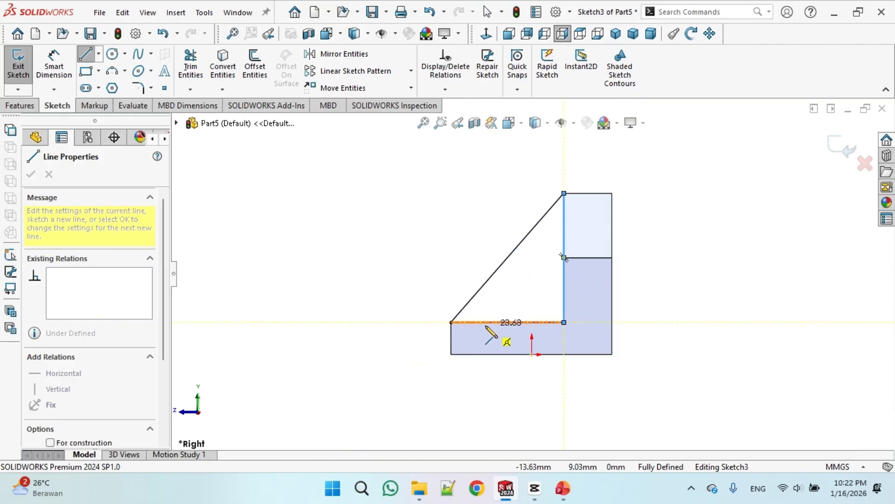
pyautogui.rightClick(412, 271)
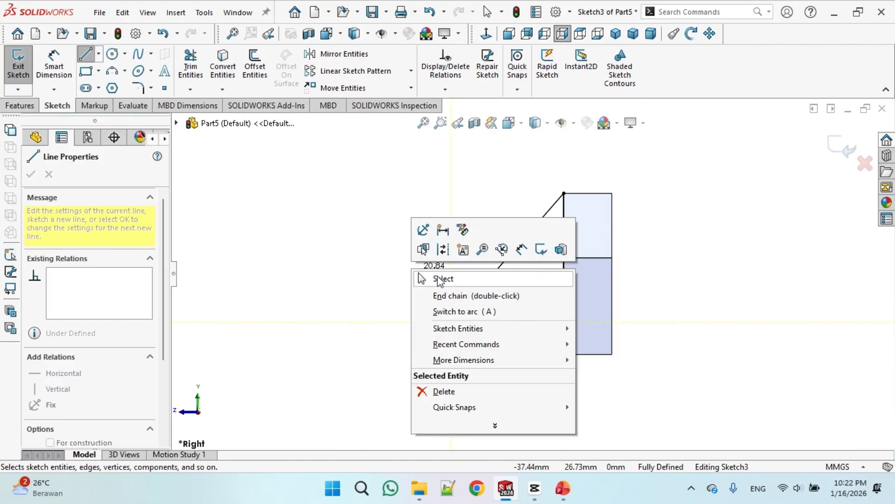
pyautogui.click(441, 279)
pyautogui.moveTo(362, 233); pyautogui.dragTo(371, 265, button='middle')
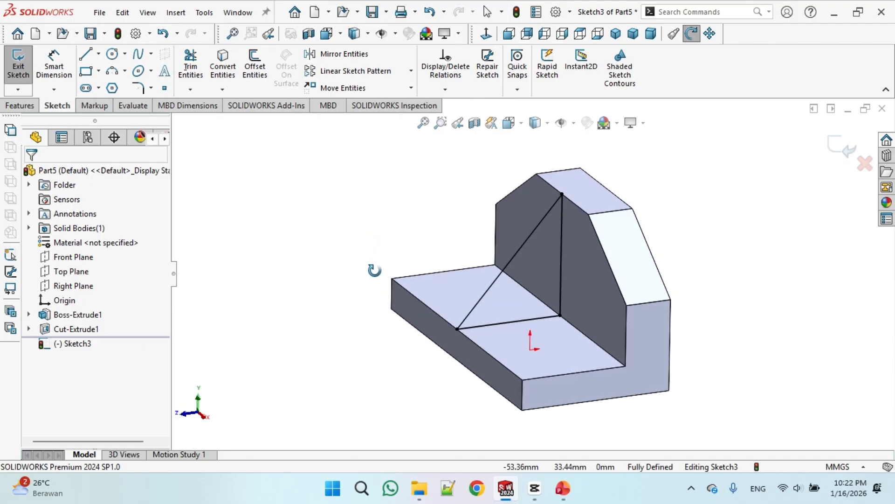
# Check the reference drawing and boss-extrude the diagonal line 10 mm Mid Plane to form the rib
pyautogui.click(26, 108)
pyautogui.click(27, 67)
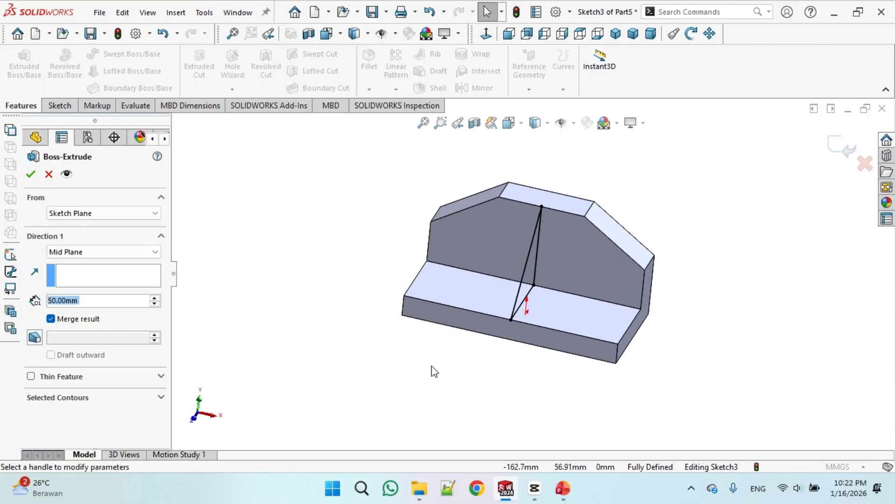
pyautogui.click(563, 488)
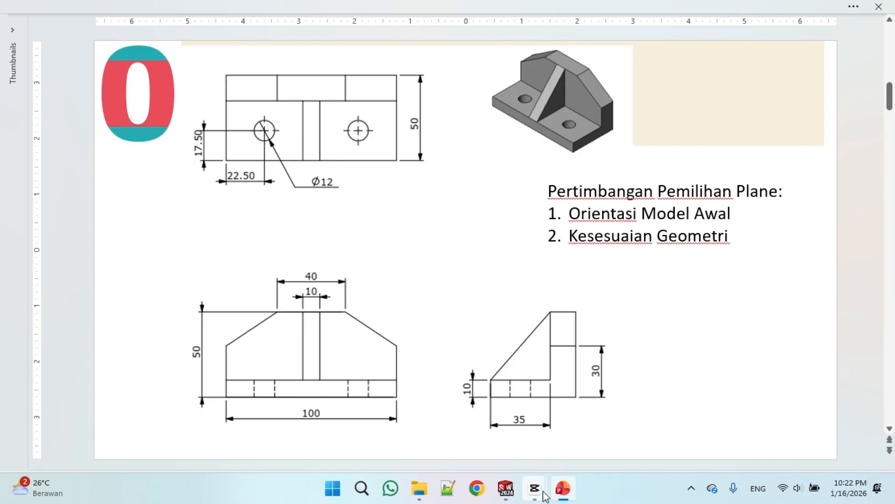
pyautogui.click(506, 488)
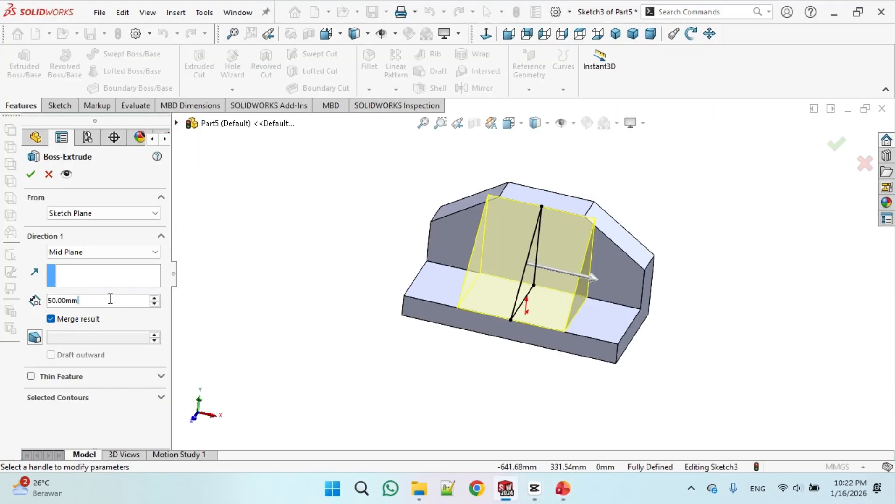
pyautogui.write('10')
pyautogui.press('Return')
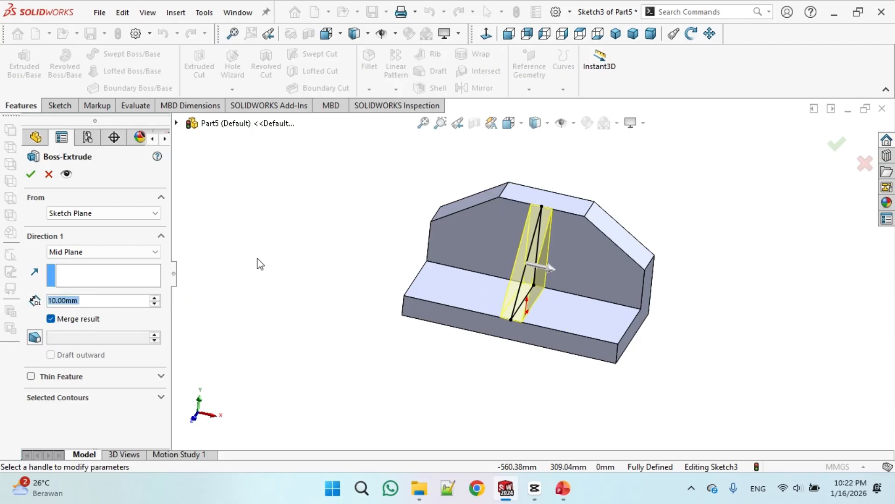
pyautogui.click(31, 177)
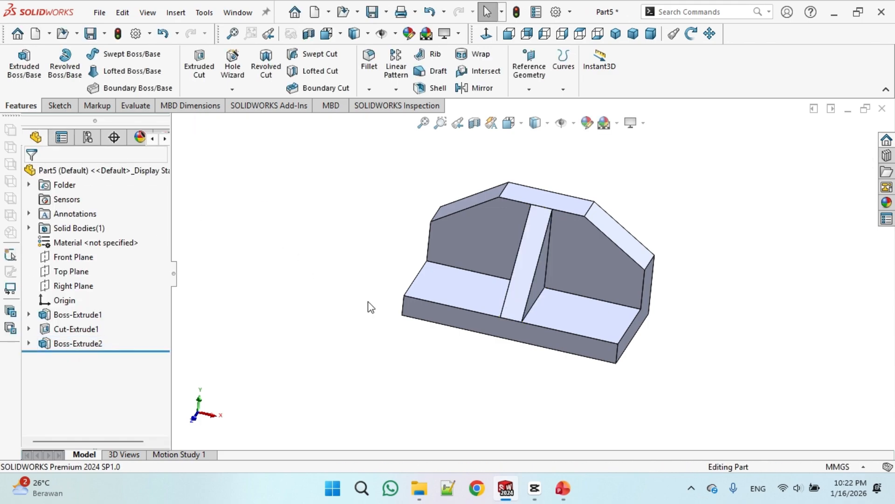
# Start a sketch on the base's top face left of the rib and draw a circle there
pyautogui.moveTo(368, 261); pyautogui.dragTo(364, 280, button='middle')
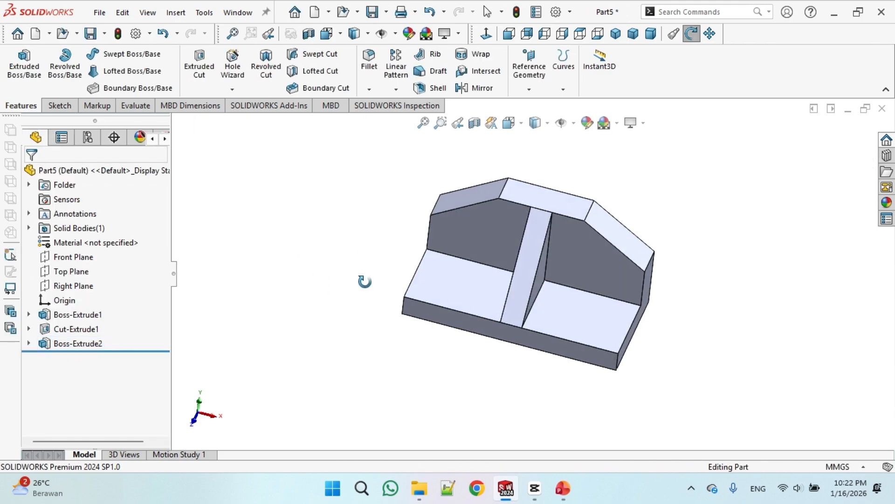
pyautogui.click(448, 290)
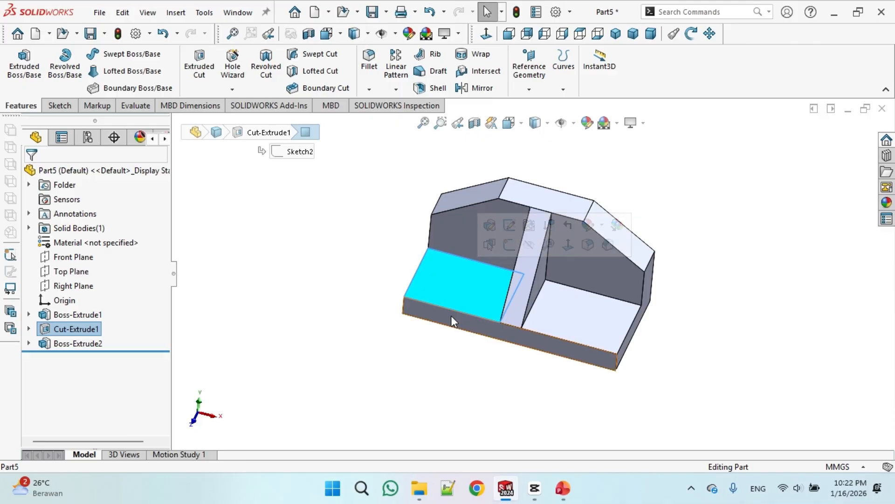
pyautogui.click(59, 105)
pyautogui.click(18, 61)
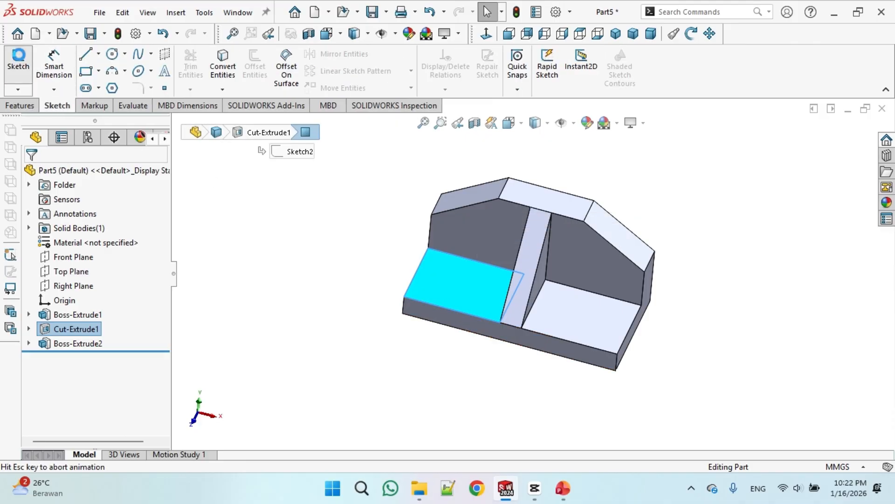
pyautogui.click(112, 54)
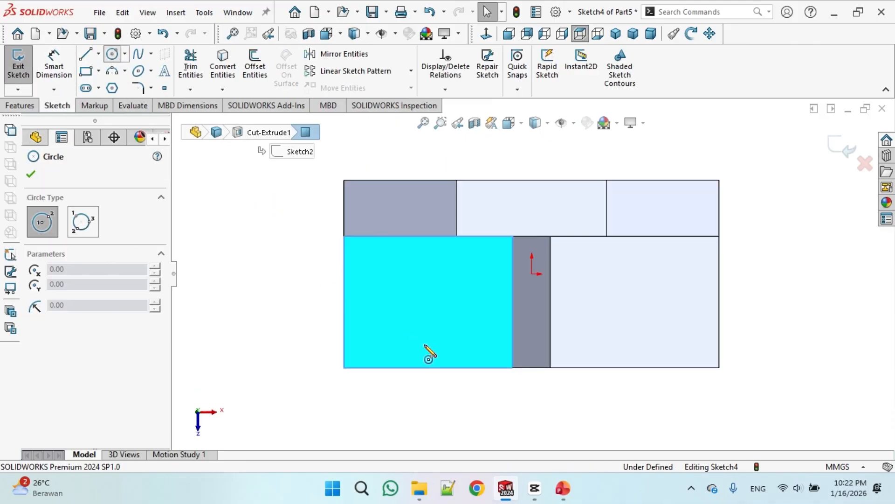
pyautogui.moveTo(422, 302); pyautogui.dragTo(442, 320)
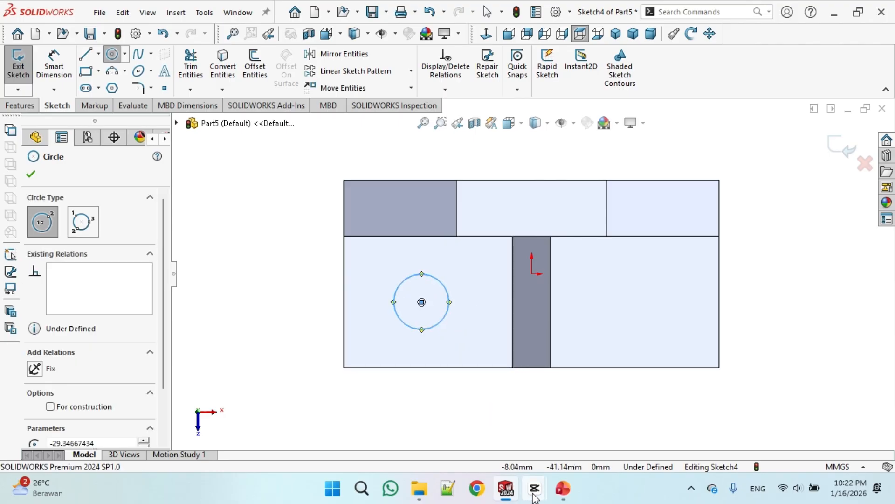
# Check the reference drawing and dimension the circle's centre 22.5 mm from the base's left edge
pyautogui.click(575, 488)
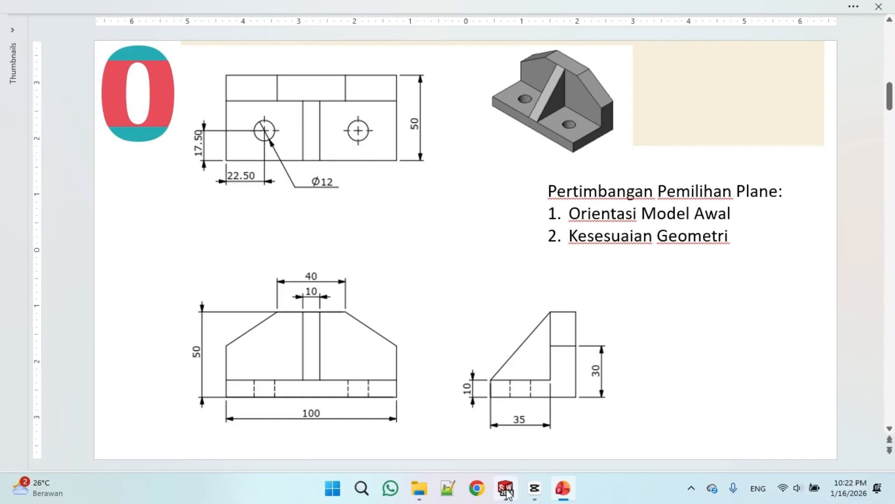
pyautogui.click(471, 411)
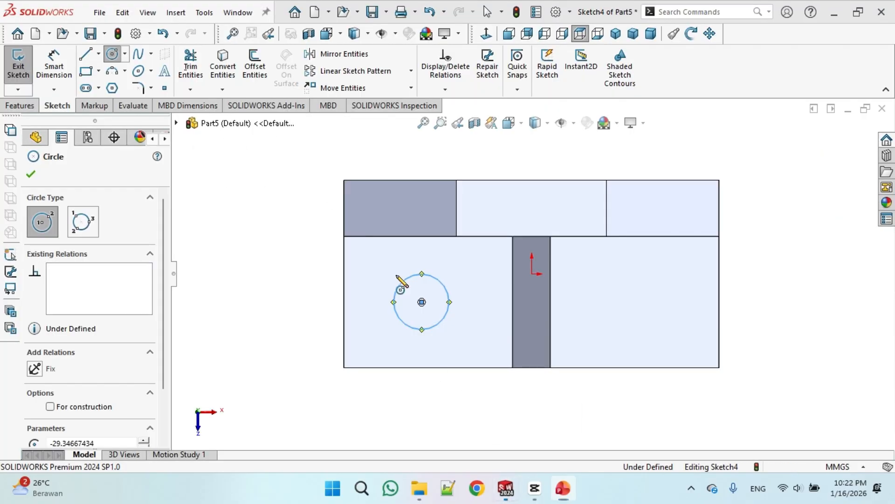
pyautogui.click(59, 67)
pyautogui.click(422, 302)
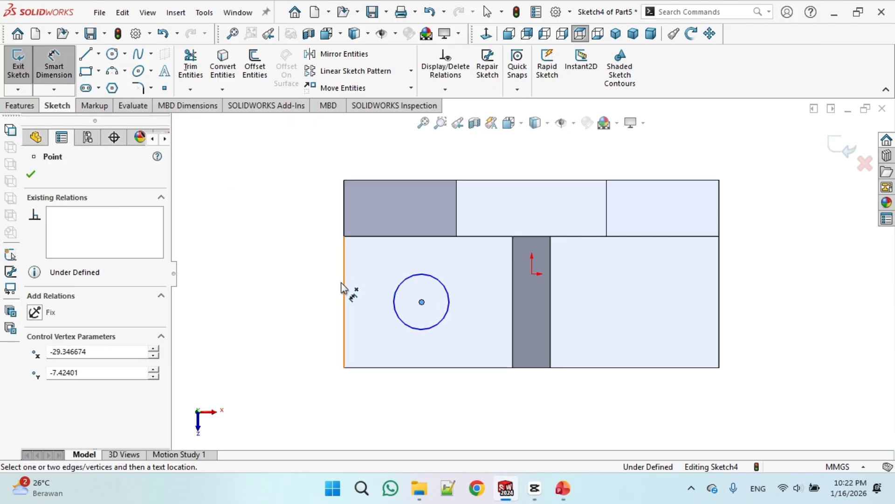
pyautogui.click(344, 285)
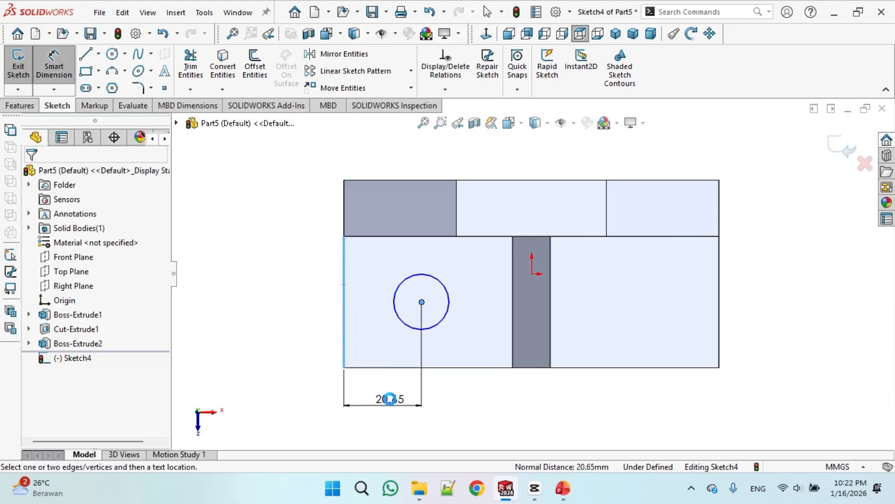
pyautogui.click(391, 410)
pyautogui.write('22.')
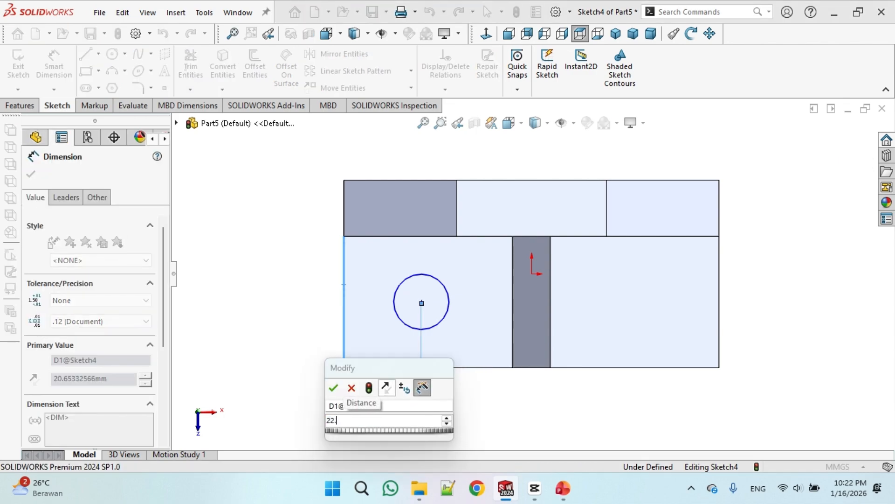
pyautogui.write('5')
pyautogui.click(335, 389)
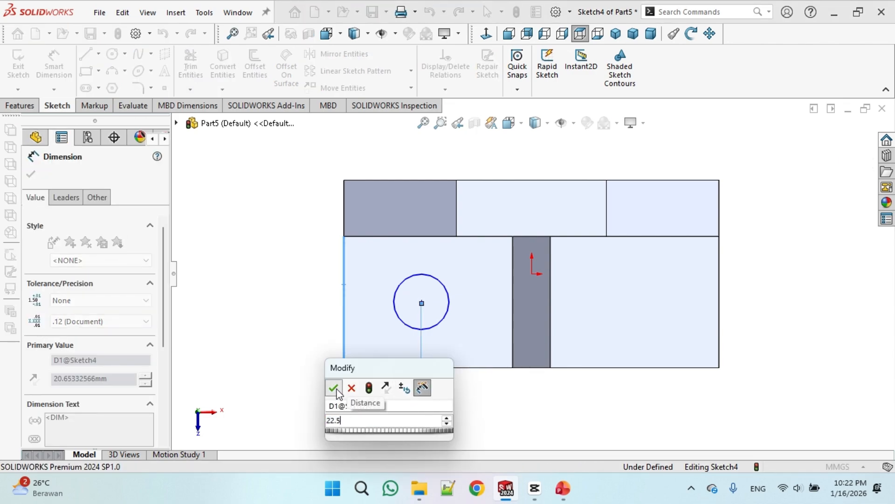
pyautogui.click(429, 303)
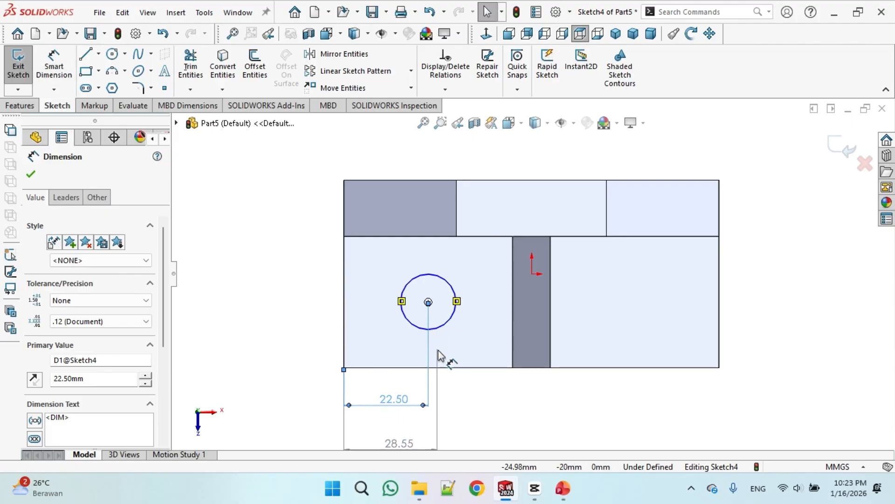
pyautogui.click(443, 368)
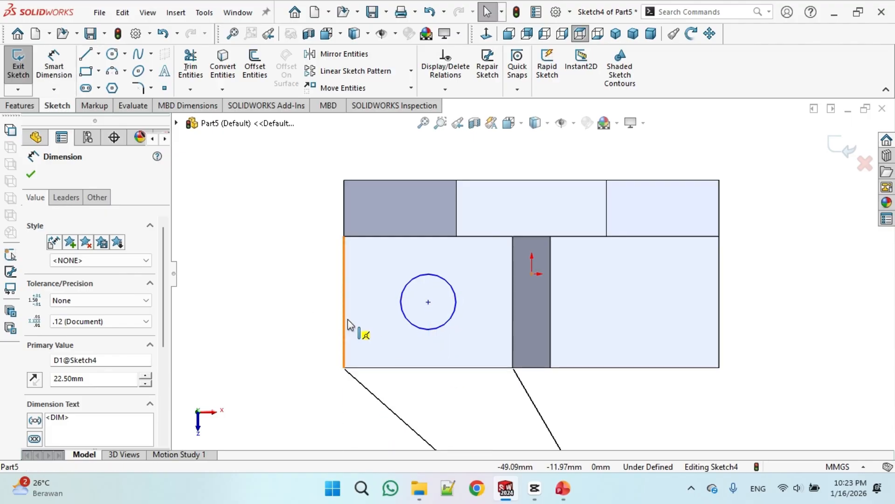
pyautogui.press('Escape')
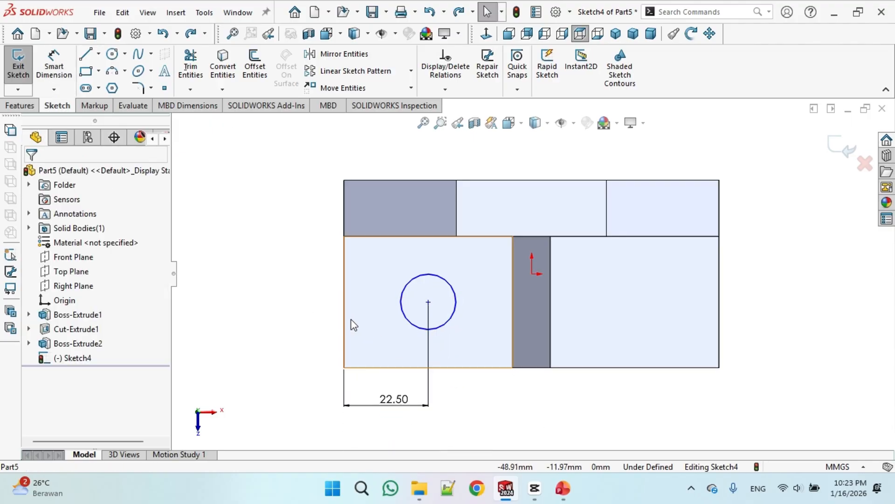
# Dimension the circle's centre 17.5 mm from the base's bottom edge
pyautogui.click(55, 73)
pyautogui.click(429, 303)
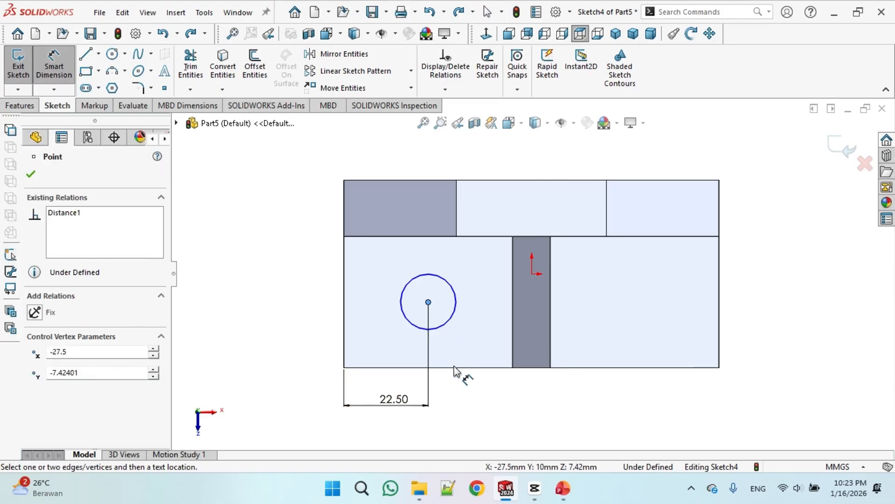
pyautogui.click(456, 369)
pyautogui.click(272, 317)
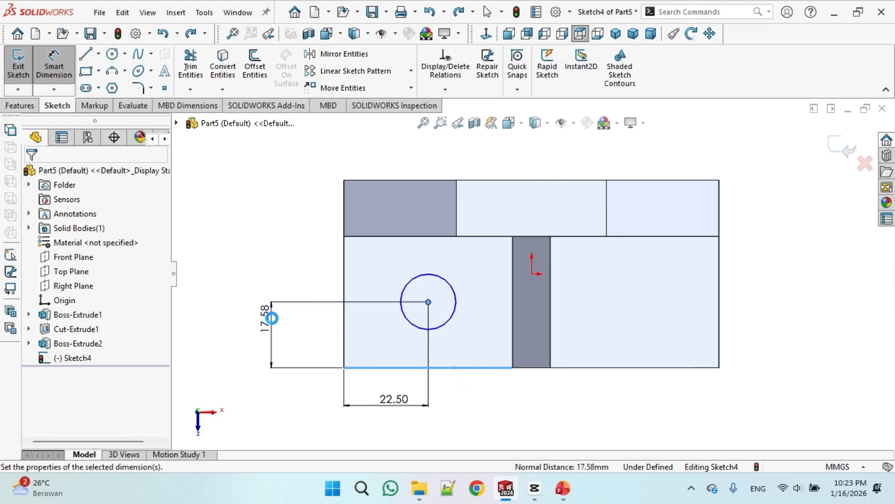
pyautogui.write('17.5')
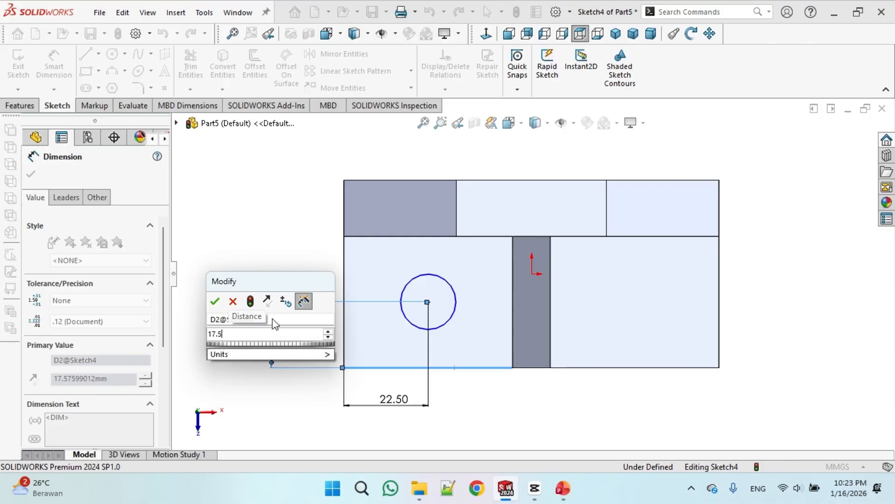
pyautogui.press('Return')
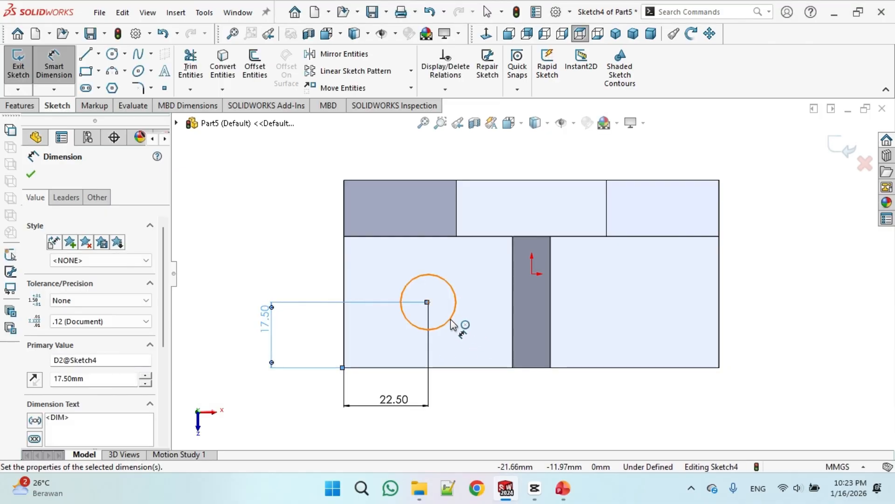
# Set the circle's diameter to 12 mm
pyautogui.click(457, 340)
pyautogui.click(483, 373)
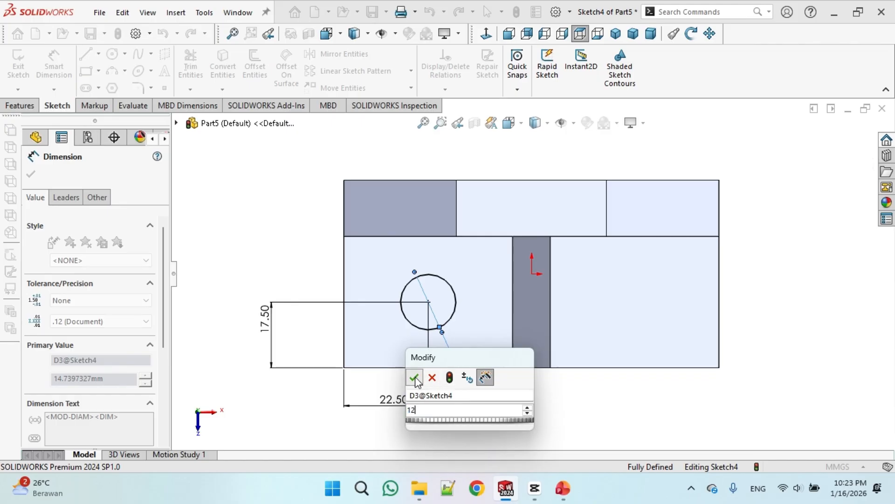
pyautogui.click(415, 377)
# Check the reference drawing and draw a vertical centerline along the middle of the rib
pyautogui.click(563, 488)
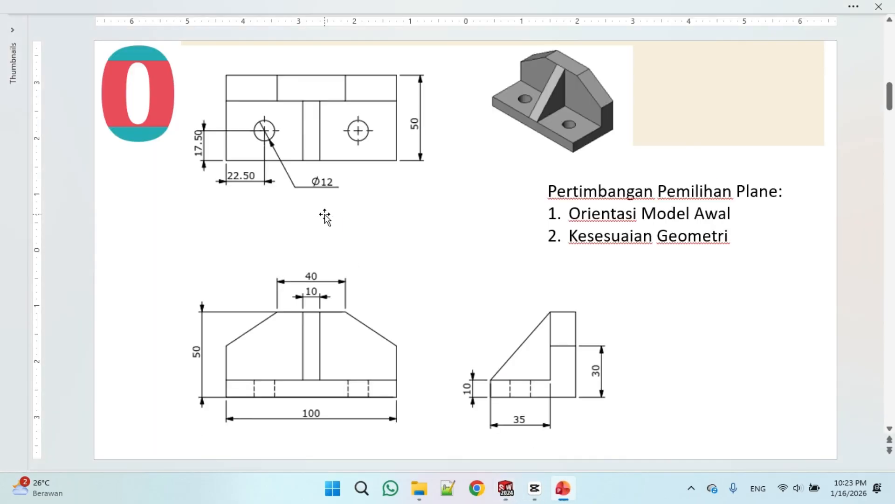
pyautogui.click(500, 498)
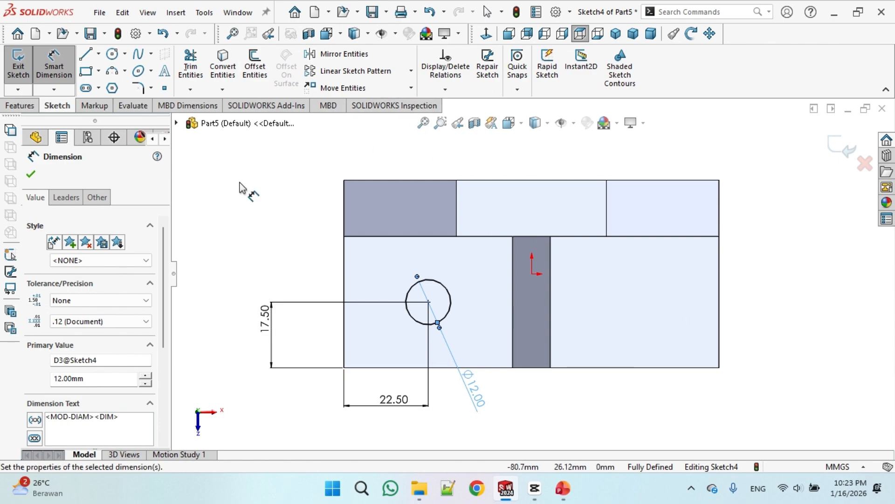
pyautogui.click(98, 55)
pyautogui.click(112, 87)
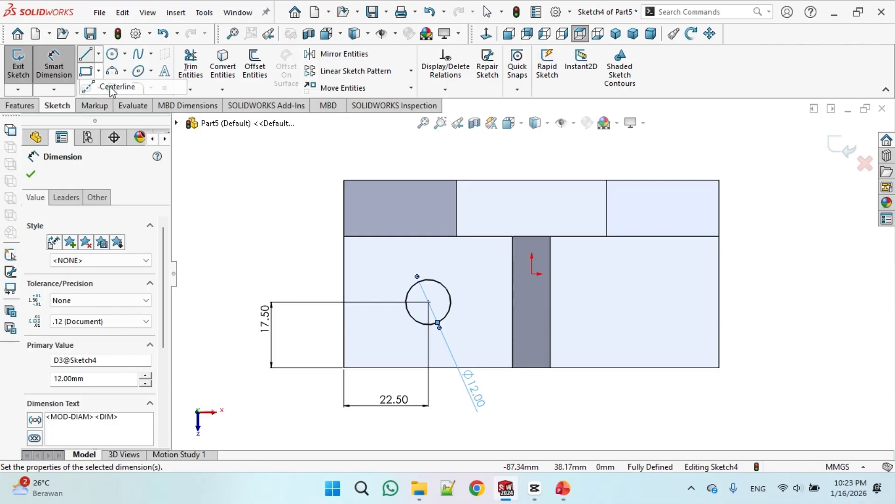
pyautogui.click(532, 368)
pyautogui.click(532, 274)
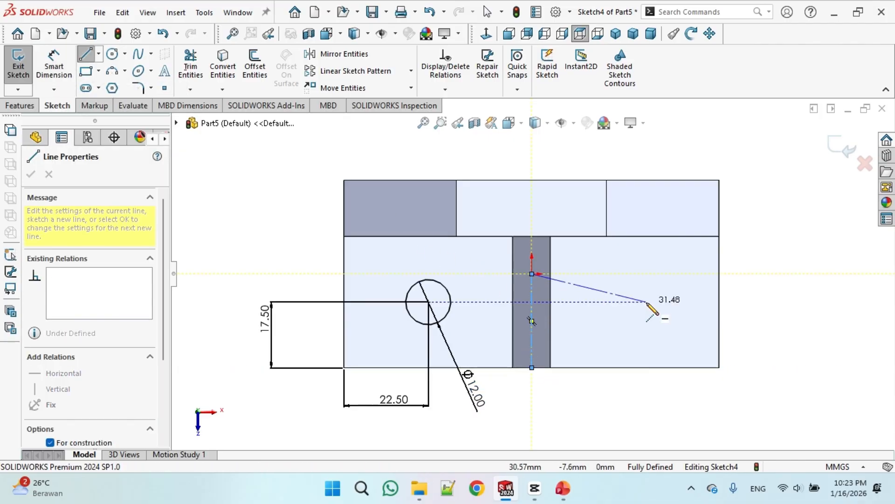
pyautogui.rightClick(654, 304)
pyautogui.click(656, 309)
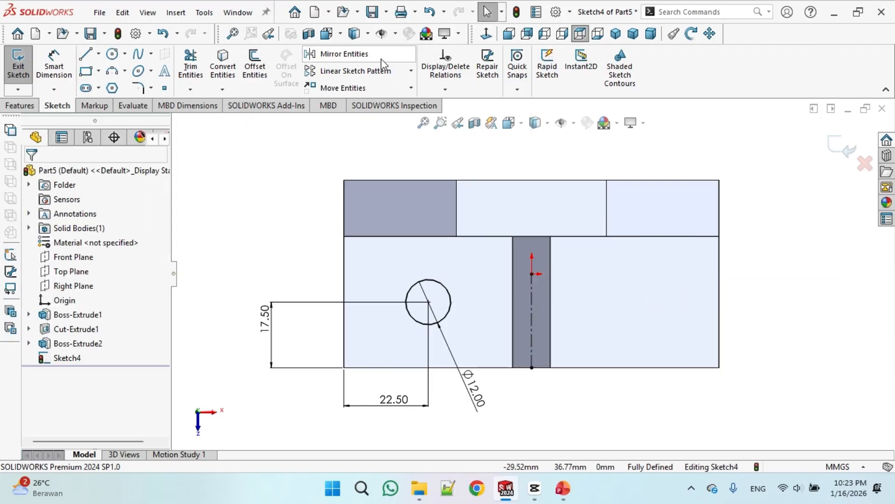
# Mirror the circle about the vertical centerline to the other side of the rib
pyautogui.click(345, 54)
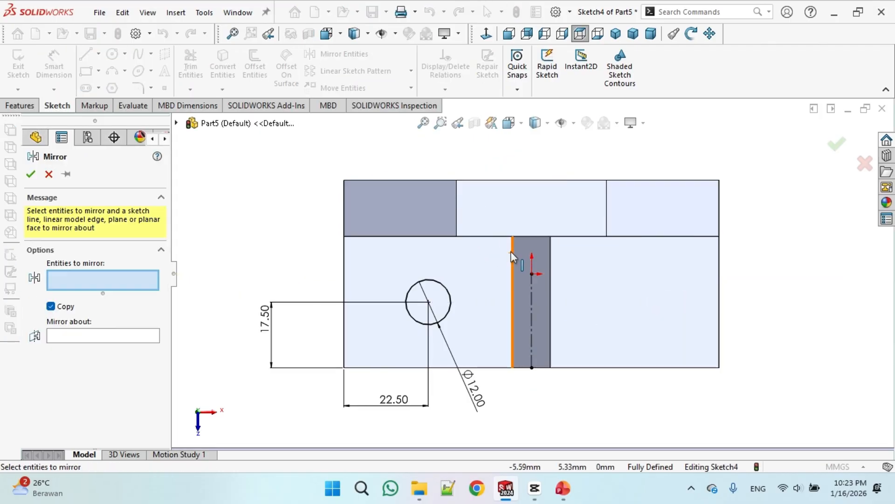
pyautogui.click(447, 288)
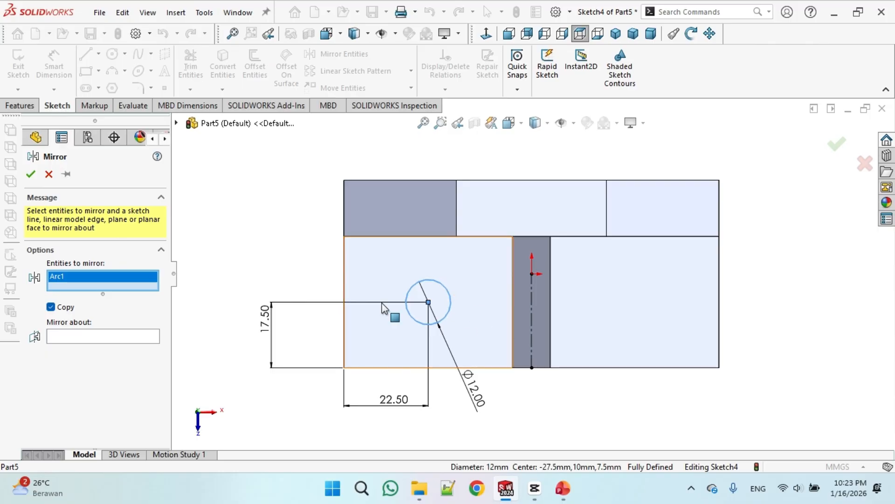
pyautogui.click(136, 336)
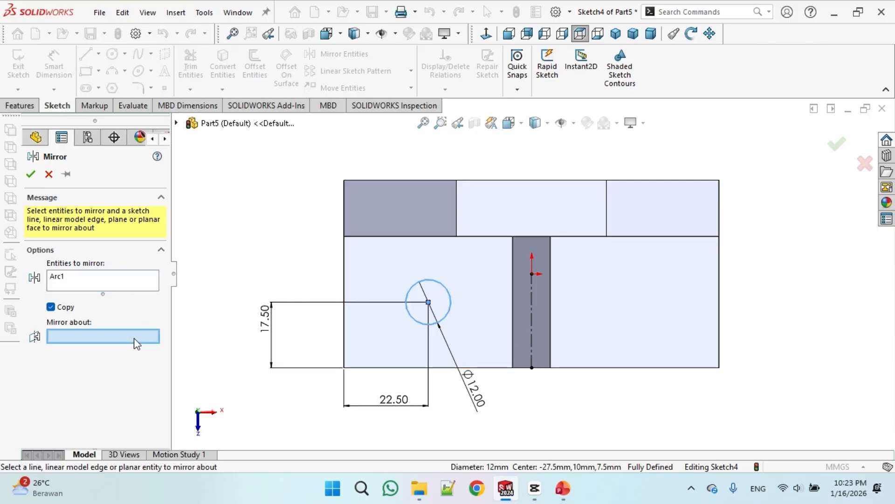
pyautogui.click(533, 314)
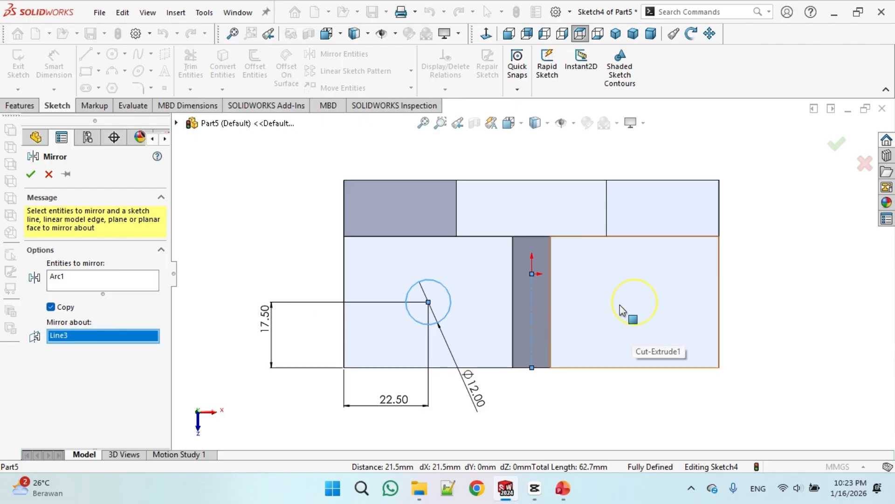
pyautogui.click(31, 175)
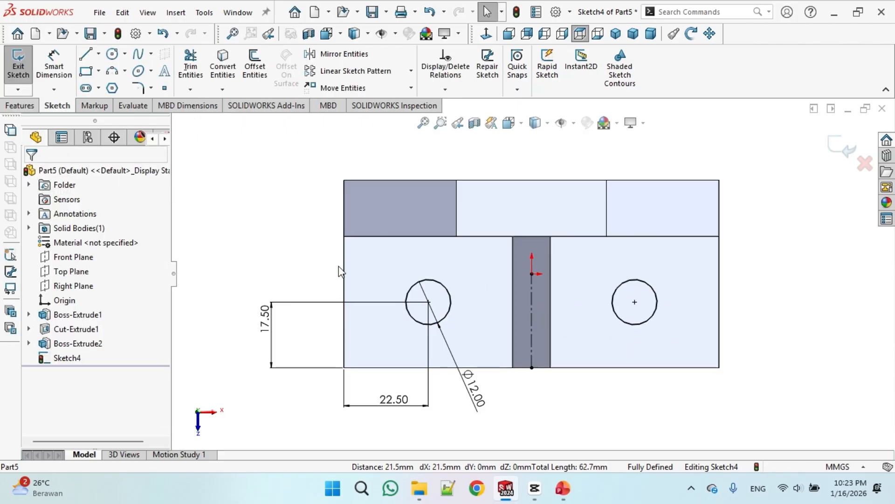
# Extruded-cut both circles Through All to make the base holes, and view the part isometrically
pyautogui.click(20, 105)
pyautogui.click(196, 70)
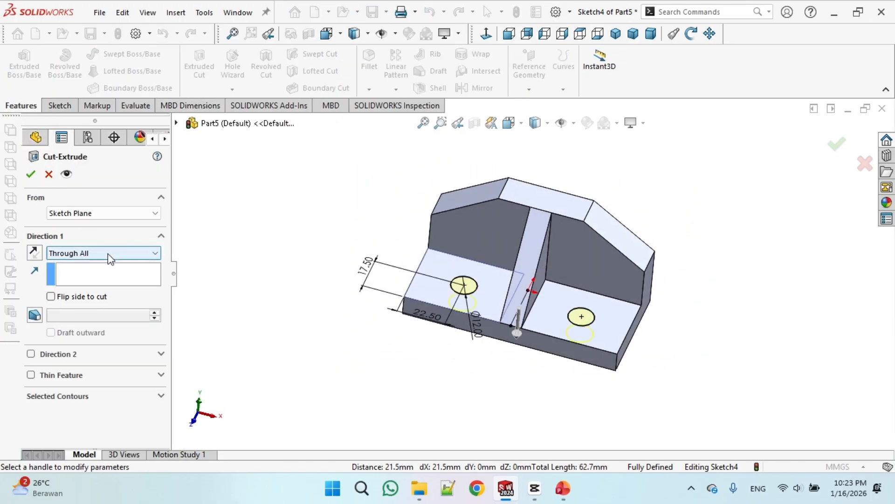
pyautogui.click(30, 175)
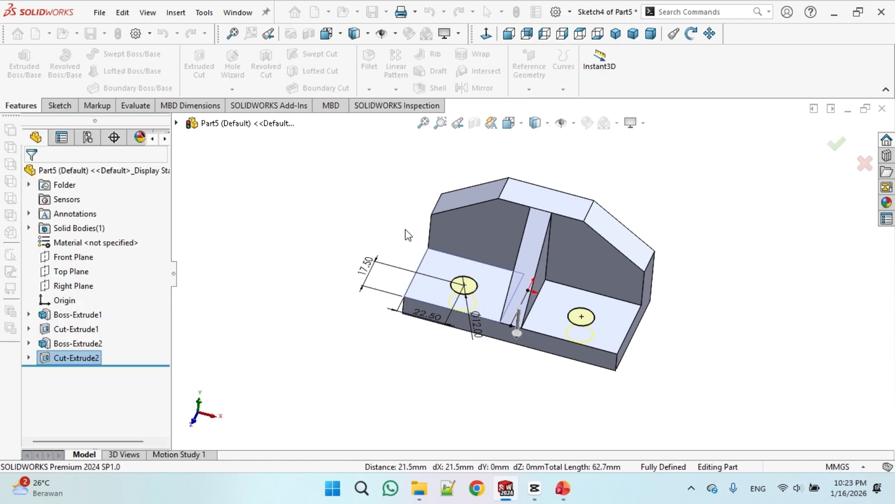
pyautogui.click(615, 33)
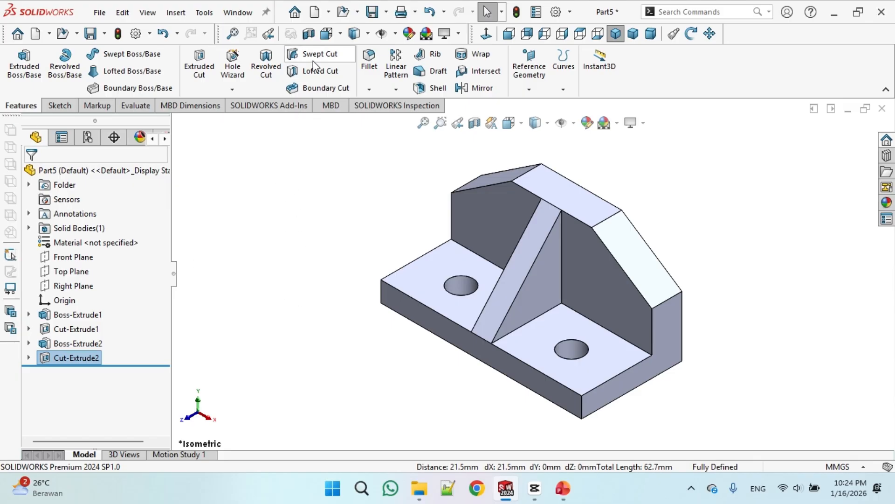
# Create a new part document and start a sketch on its Right Plane
pyautogui.click(315, 12)
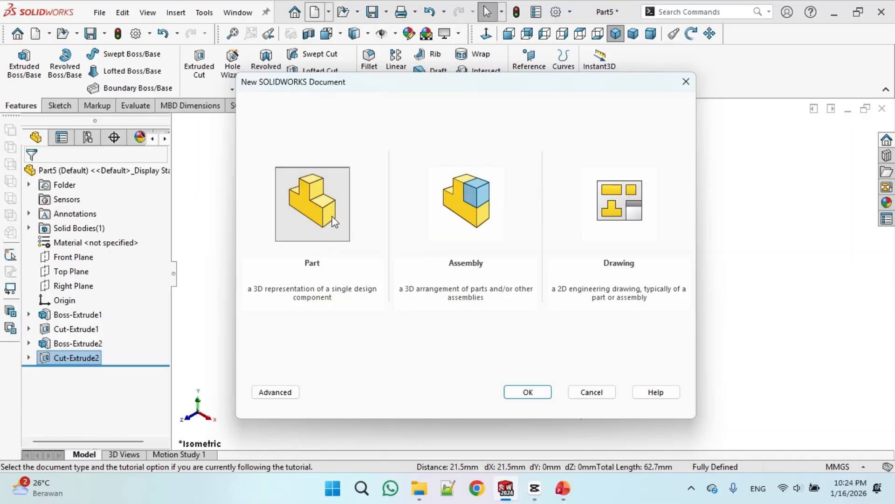
pyautogui.click(334, 222)
pyautogui.click(528, 391)
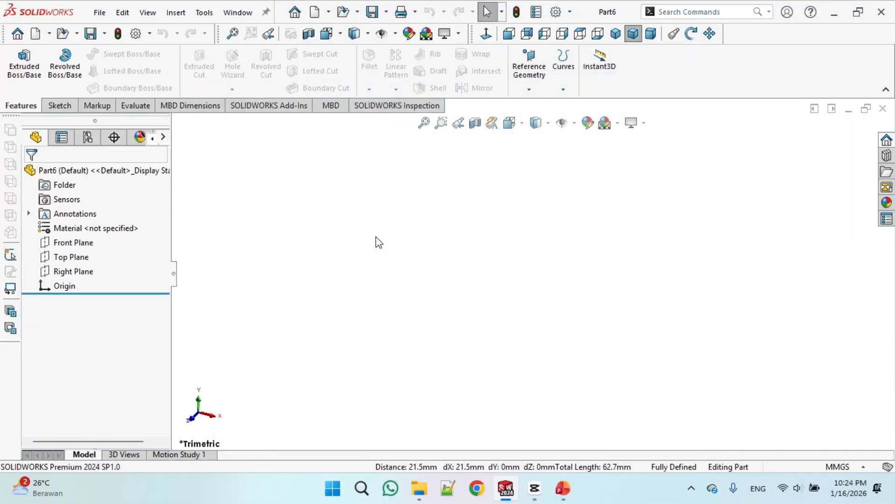
pyautogui.click(88, 273)
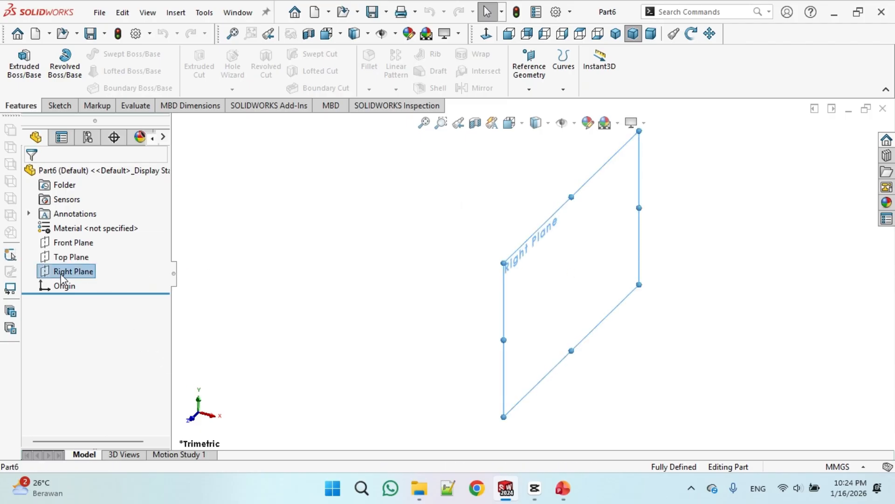
pyautogui.click(59, 105)
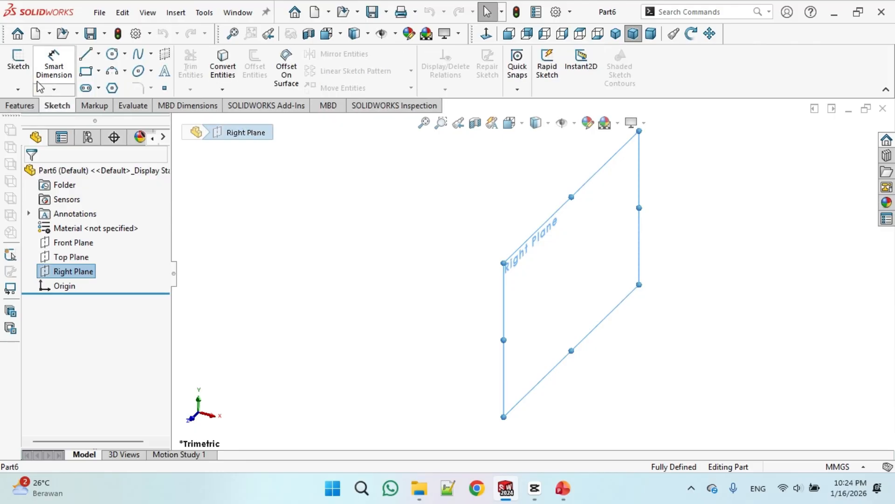
pyautogui.click(17, 63)
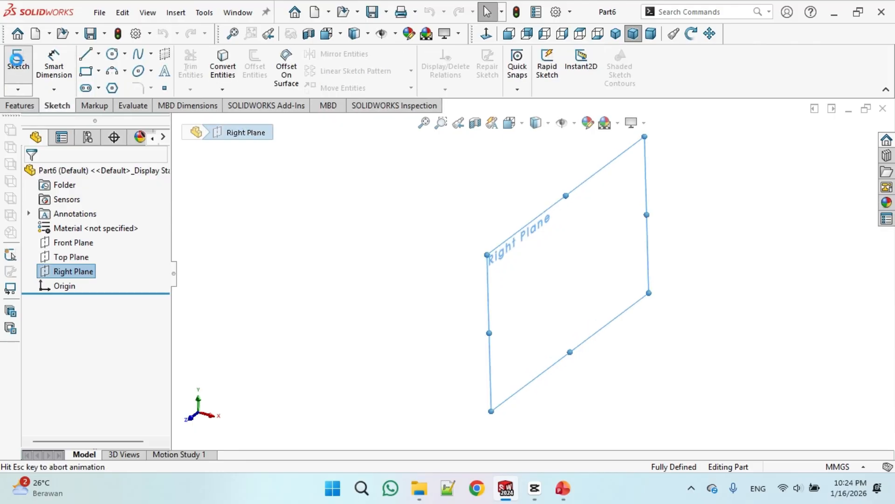
pyautogui.click(292, 317)
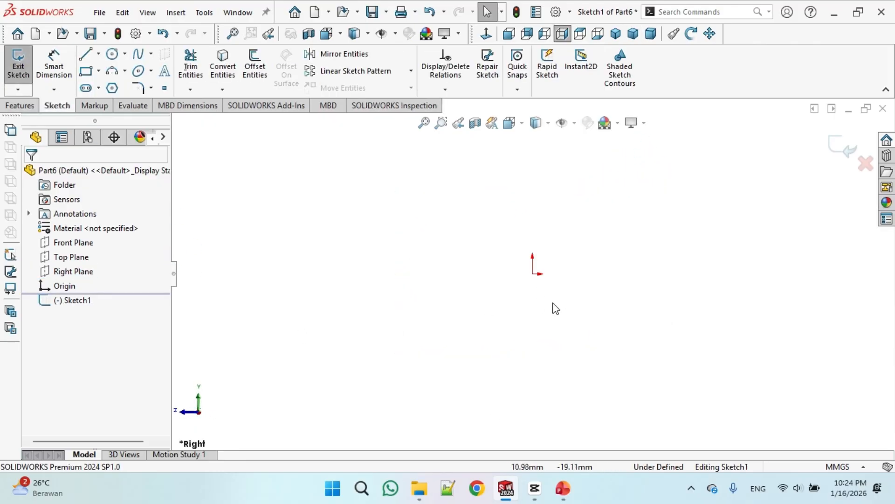
# Check the reference drawing and sketch a closed L-shaped profile starting from the origin on the Right Plane
pyautogui.click(85, 53)
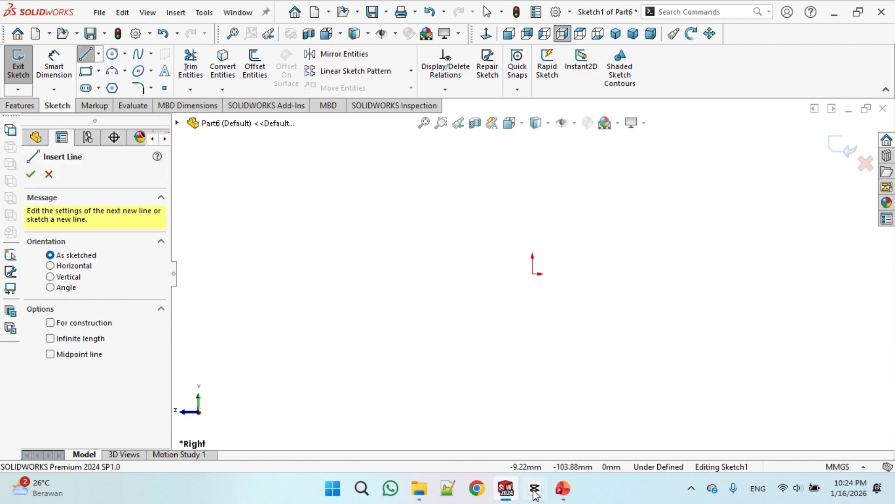
pyautogui.click(563, 489)
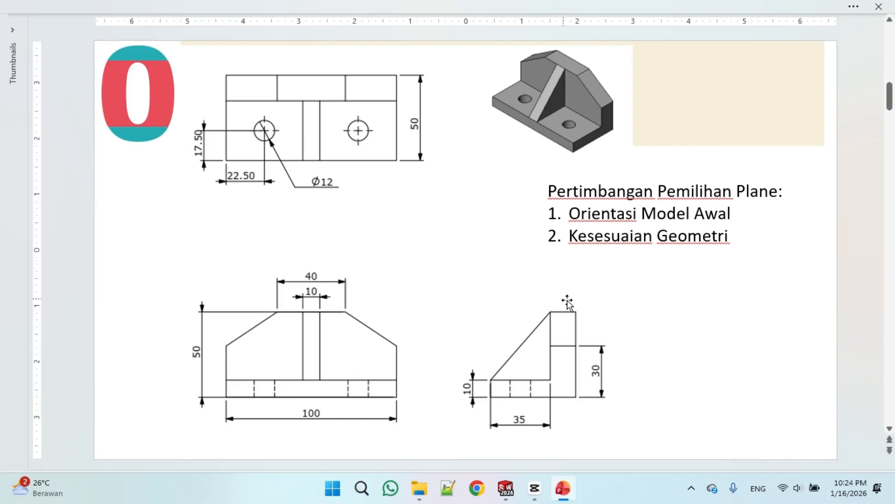
pyautogui.click(507, 489)
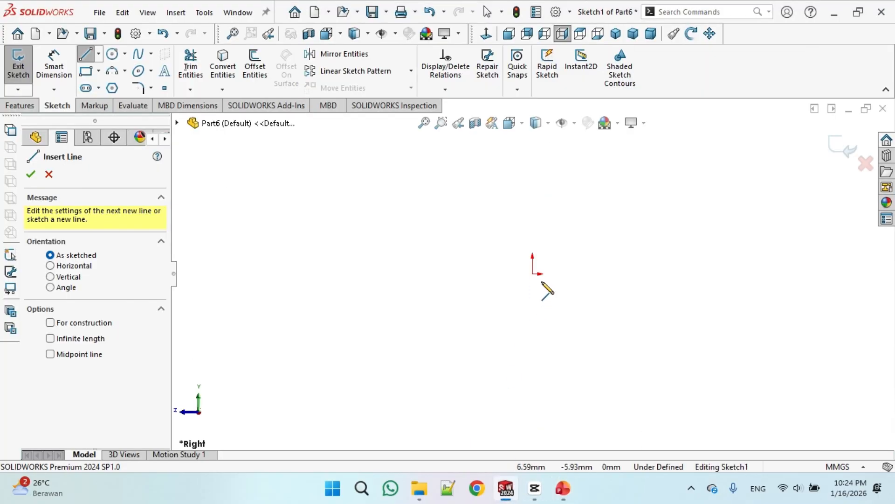
pyautogui.click(533, 273)
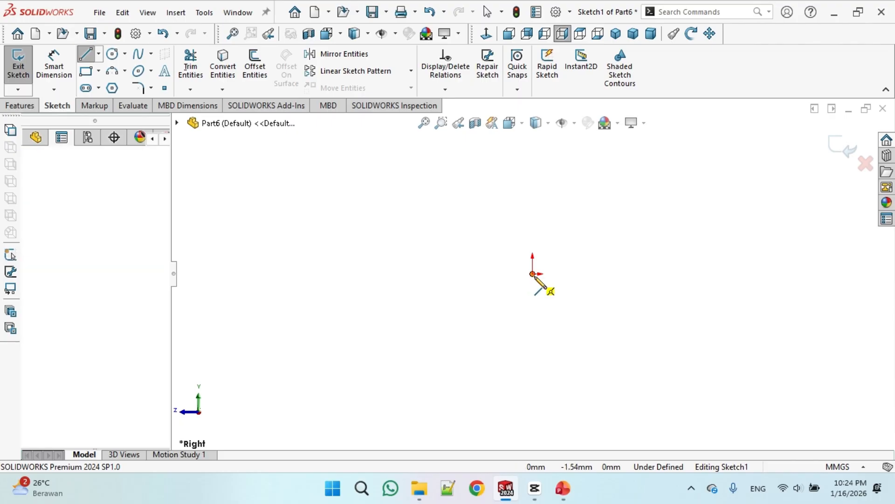
pyautogui.click(607, 239)
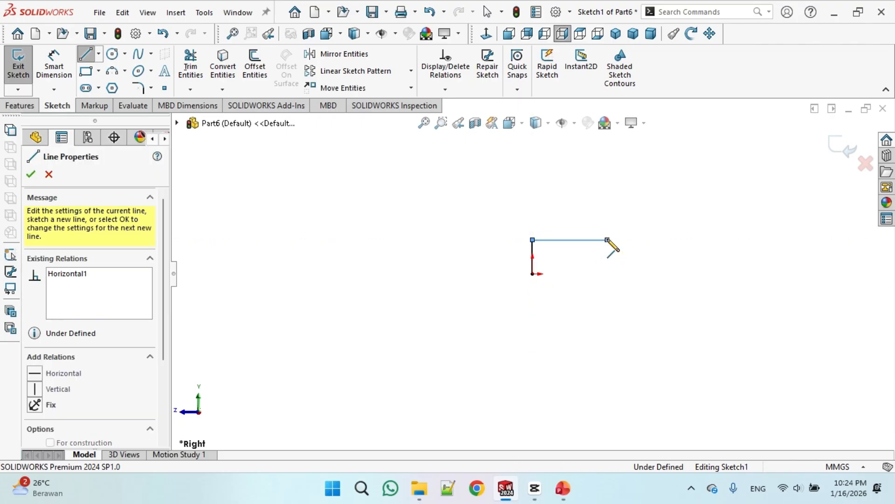
pyautogui.click(608, 166)
pyautogui.click(633, 167)
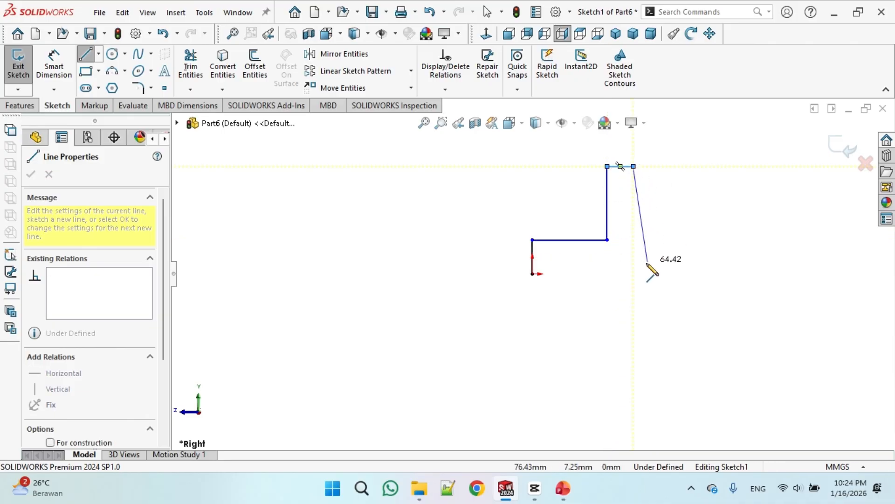
pyautogui.click(633, 274)
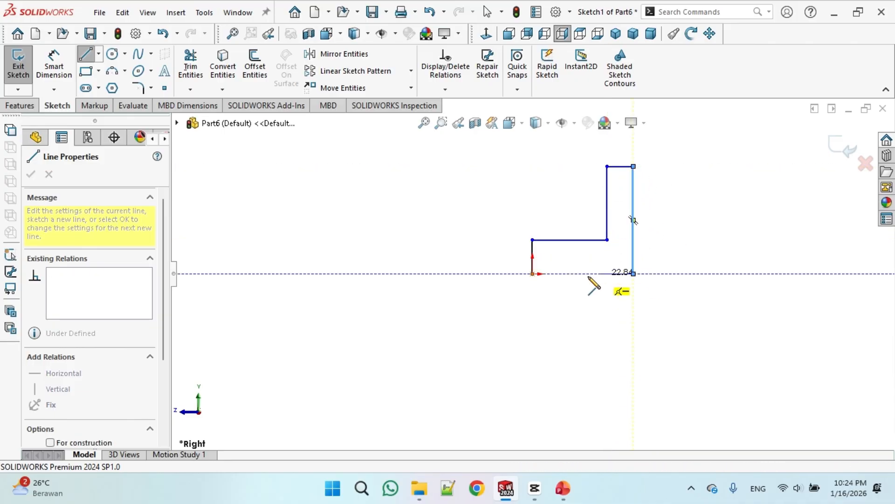
pyautogui.click(532, 274)
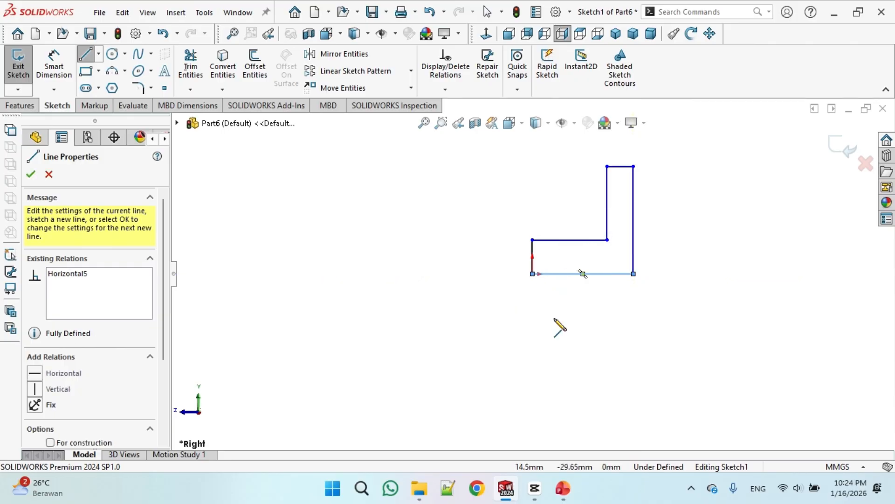
pyautogui.rightClick(561, 326)
pyautogui.click(578, 327)
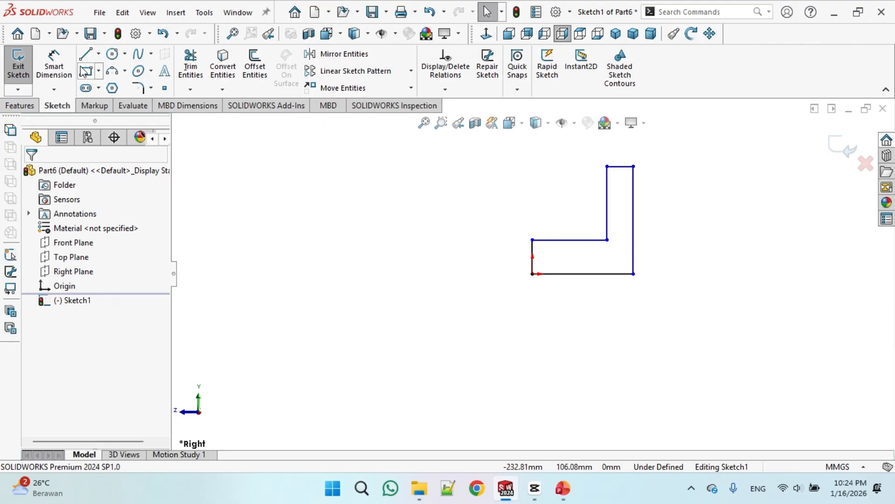
# Dimension the short left edge of the L-profile to 10 mm
pyautogui.click(54, 65)
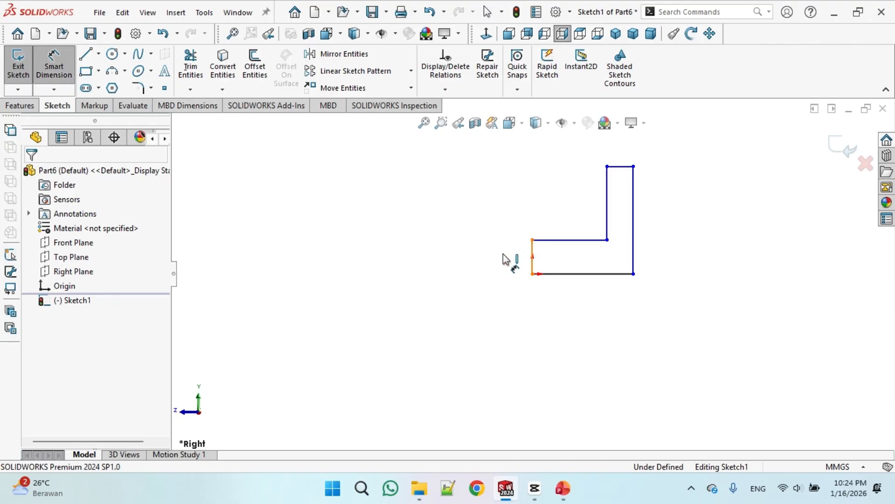
pyautogui.click(530, 256)
pyautogui.click(490, 253)
pyautogui.write('1')
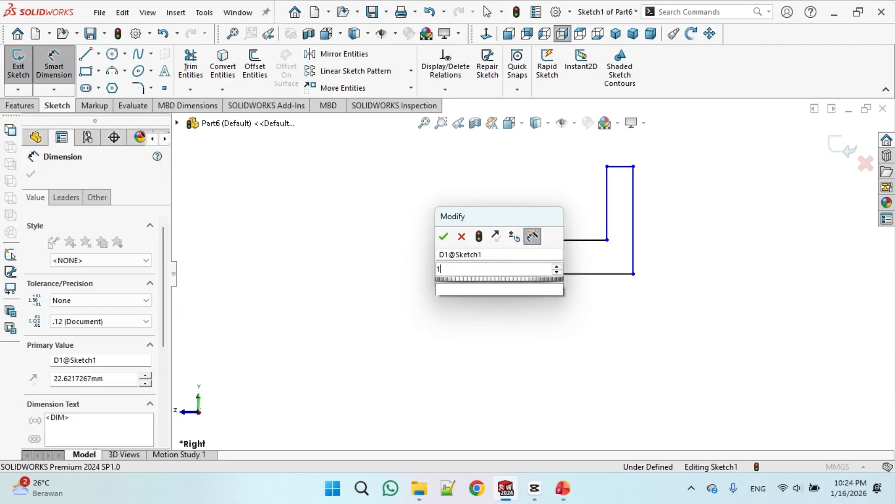
pyautogui.write('0')
pyautogui.press('Return')
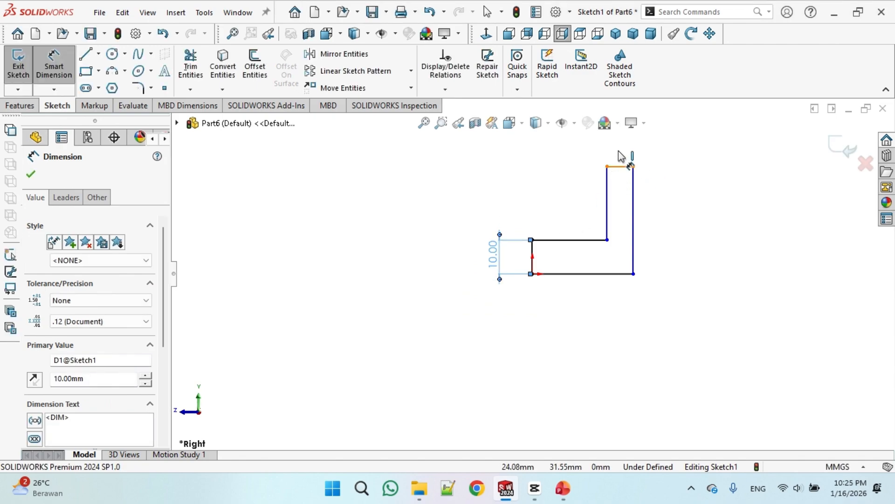
# Dimension the upright's top width to 15 mm and the profile's overall height to 50 mm
pyautogui.click(622, 159)
pyautogui.click(624, 142)
pyautogui.write('15')
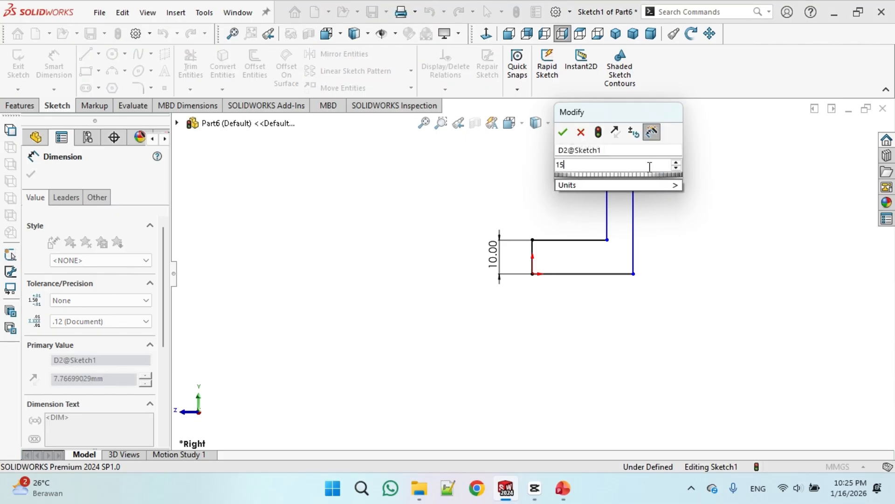
pyautogui.press('Return')
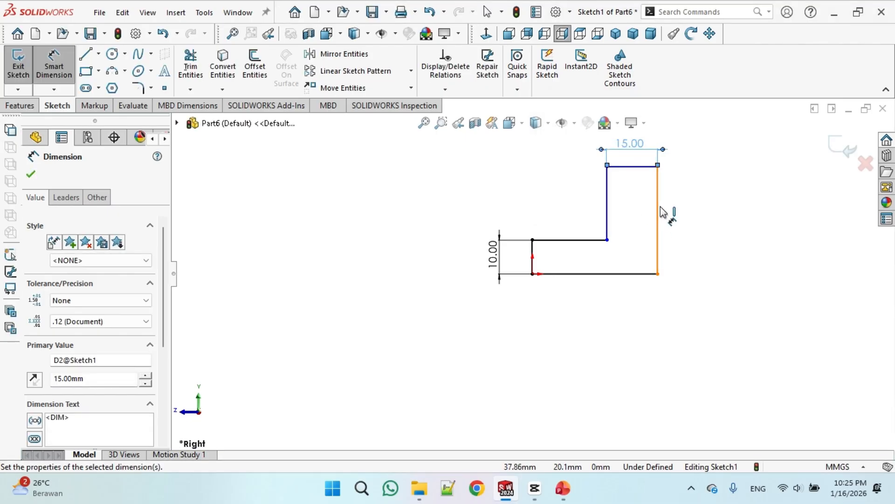
pyautogui.click(658, 210)
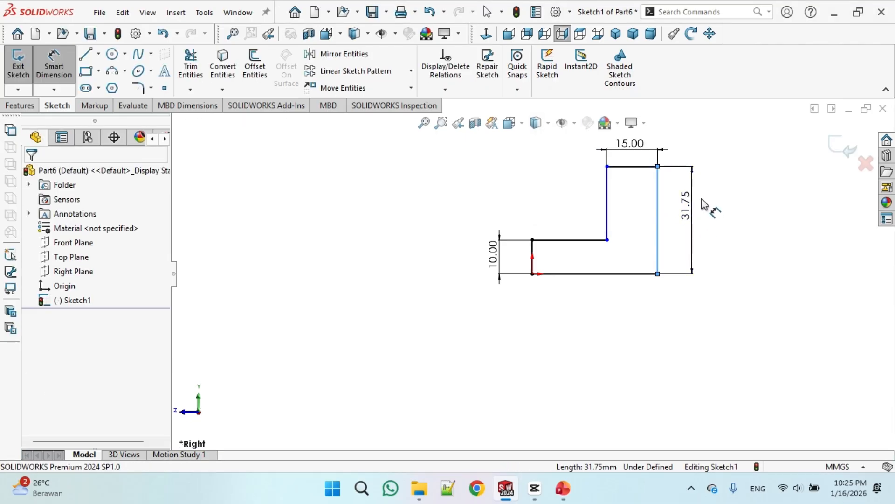
pyautogui.click(702, 199)
pyautogui.write('30')
pyautogui.press('Return')
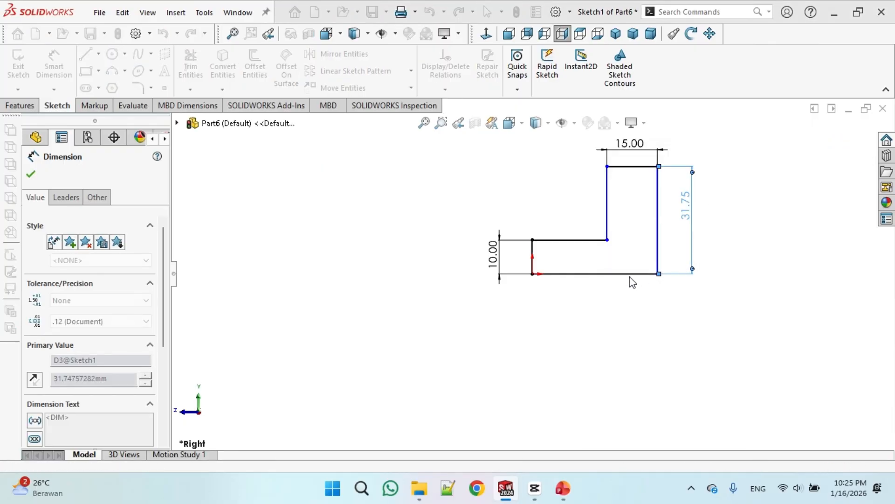
# Dimension the profile's bottom length to 50 mm
pyautogui.click(625, 275)
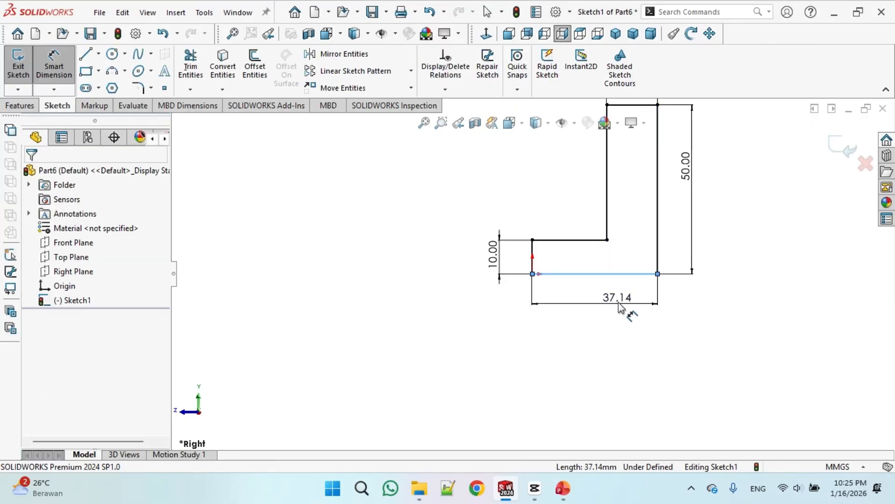
pyautogui.click(619, 304)
pyautogui.write('50')
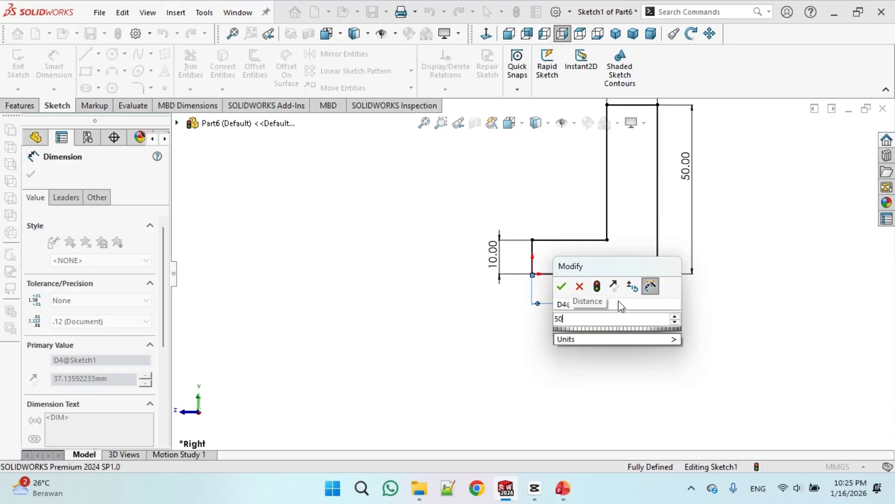
pyautogui.press('Return')
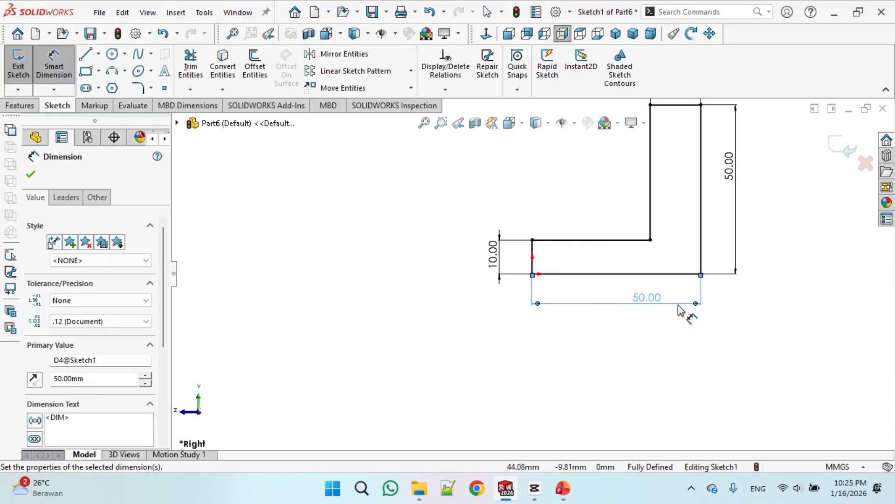
pyautogui.scroll(2, 704, 261)
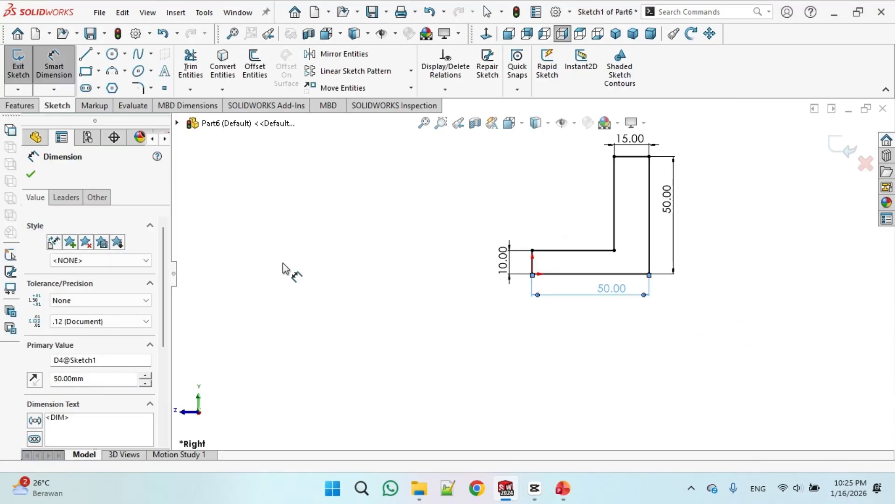
# Extrude the L-profile 100 mm using Mid Plane
pyautogui.click(26, 107)
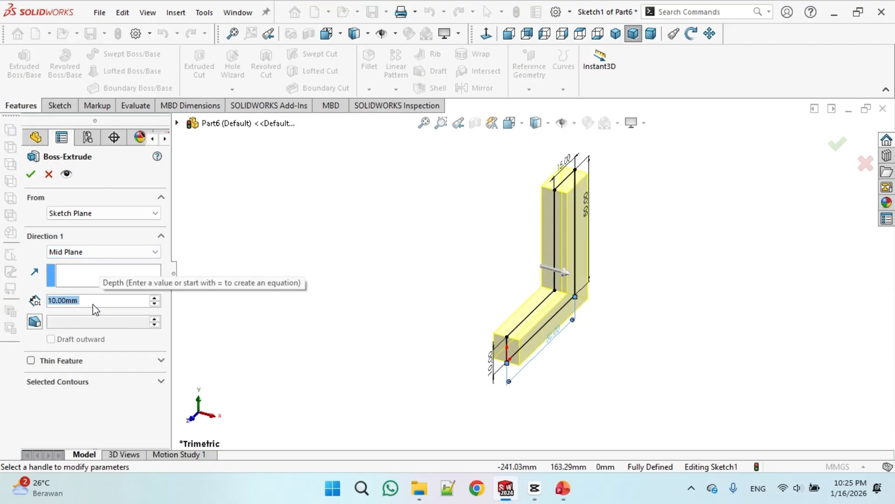
pyautogui.write('100')
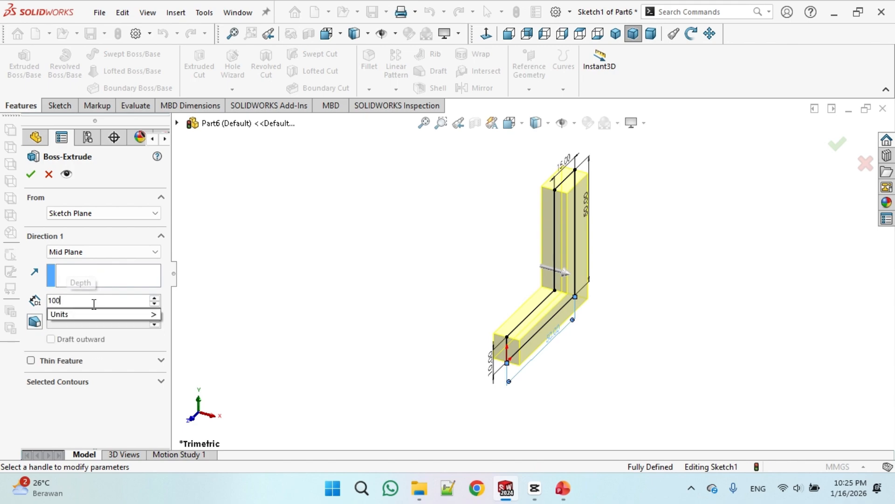
pyautogui.press('Return')
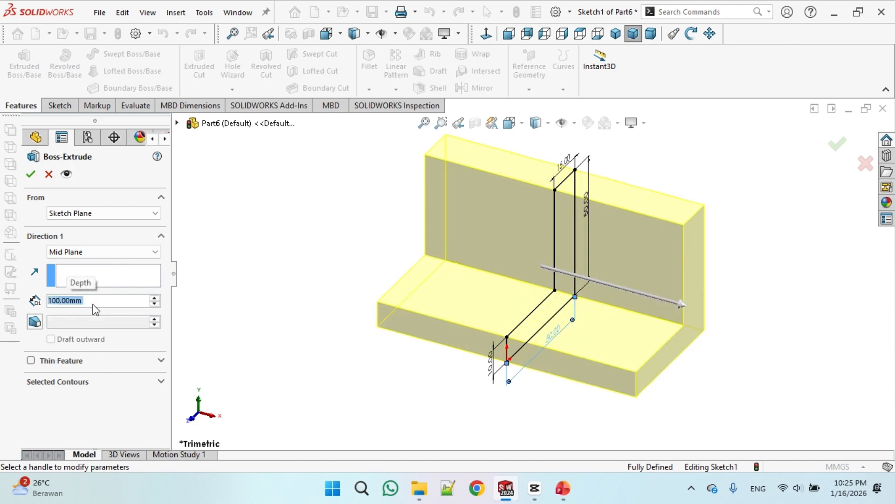
pyautogui.click(31, 174)
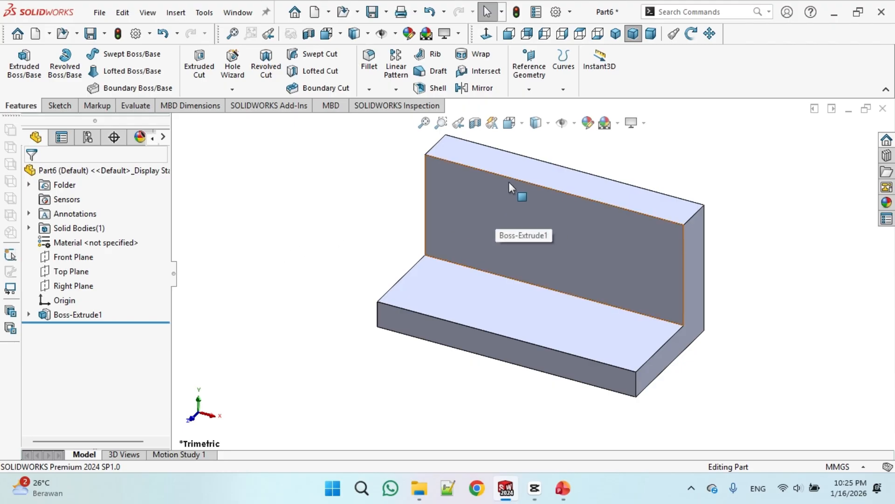
# Start a new sketch on the front face of the upright wall
pyautogui.click(487, 199)
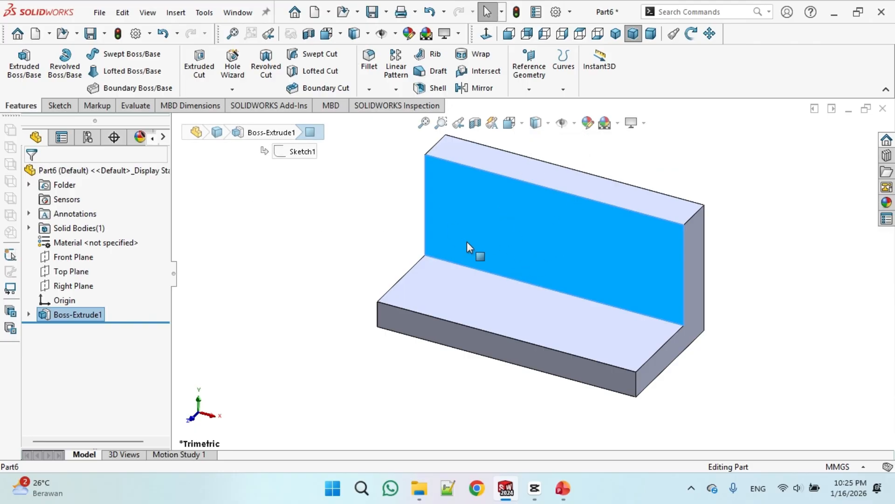
pyautogui.click(57, 105)
pyautogui.click(14, 63)
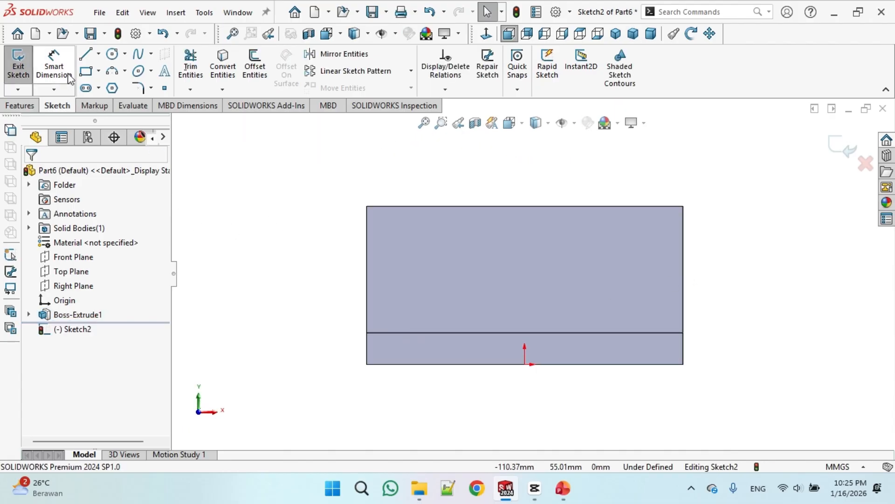
# Sketch a line along the top edge from the left corner and a diagonal down to the left edge
pyautogui.click(367, 207)
pyautogui.click(440, 206)
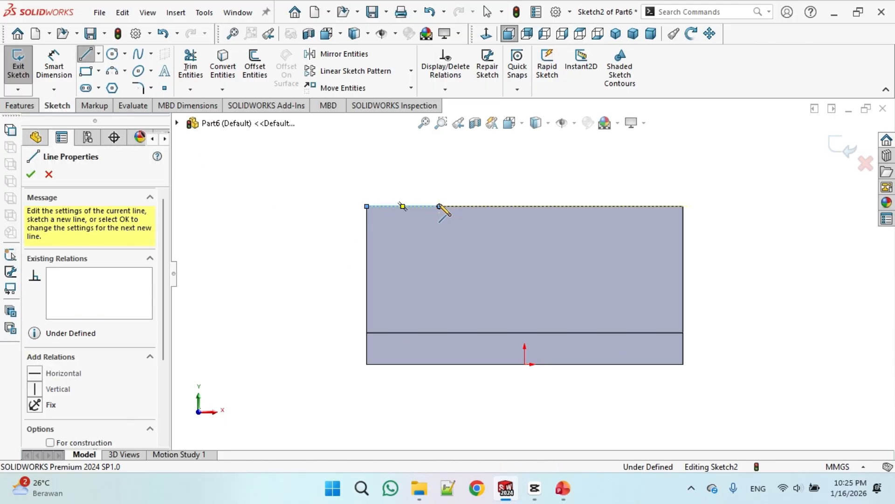
pyautogui.click(366, 258)
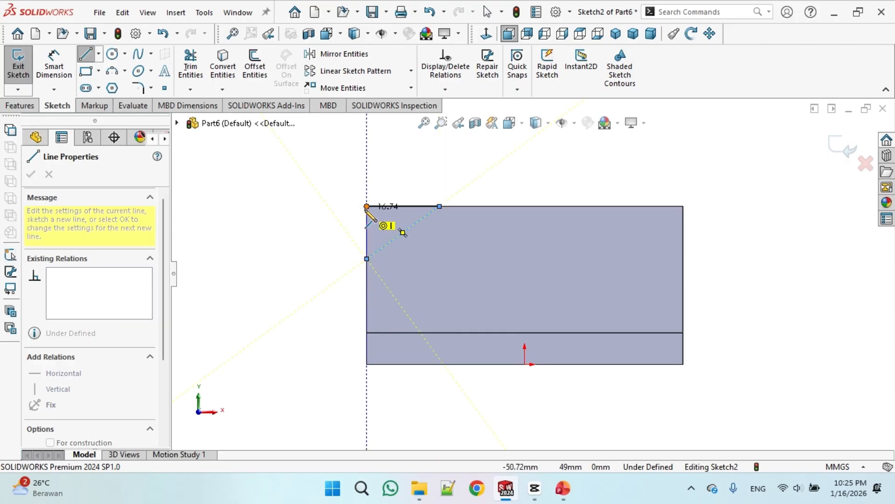
pyautogui.rightClick(318, 221)
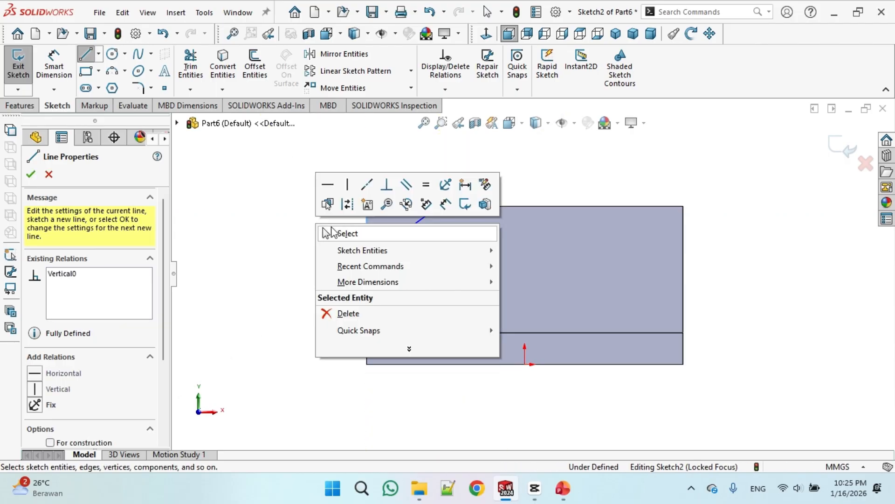
pyautogui.click(331, 232)
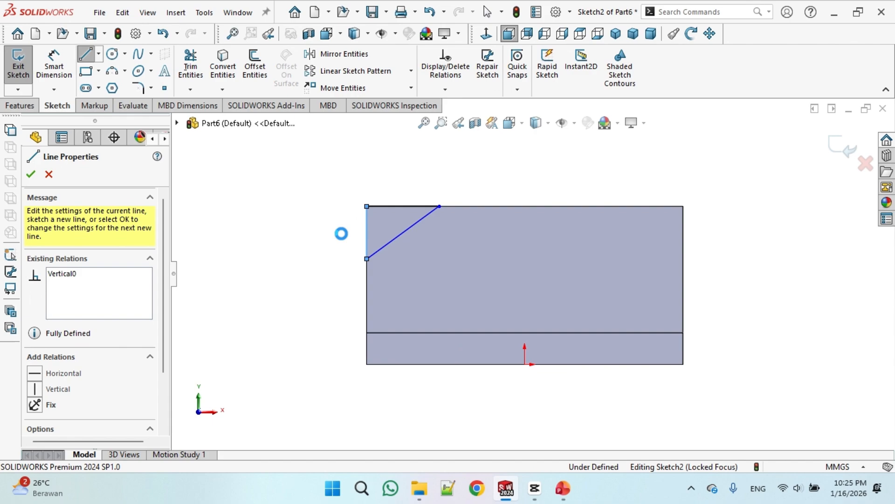
# Draw a vertical centerline from the origin up to the top edge of the face
pyautogui.click(99, 54)
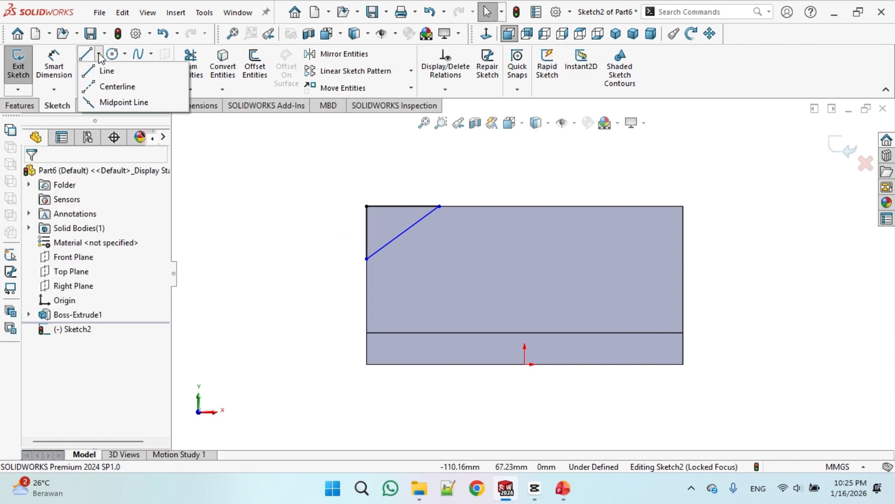
pyautogui.click(118, 87)
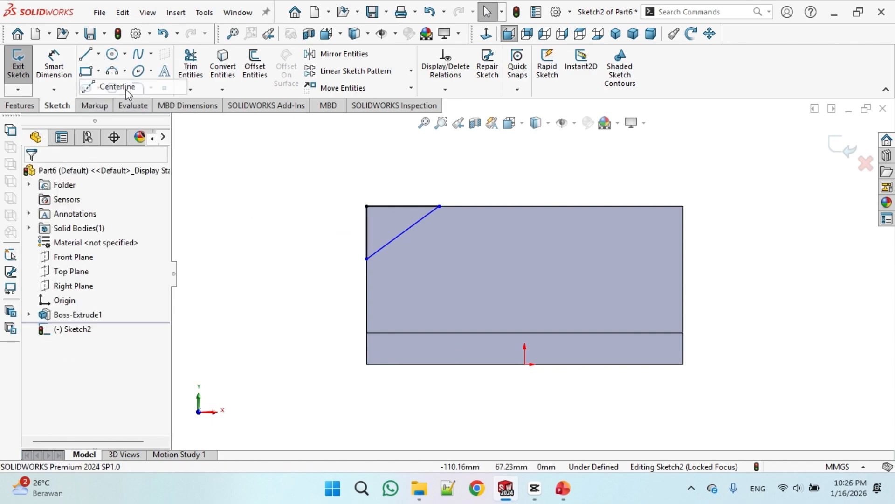
pyautogui.click(524, 363)
pyautogui.click(525, 205)
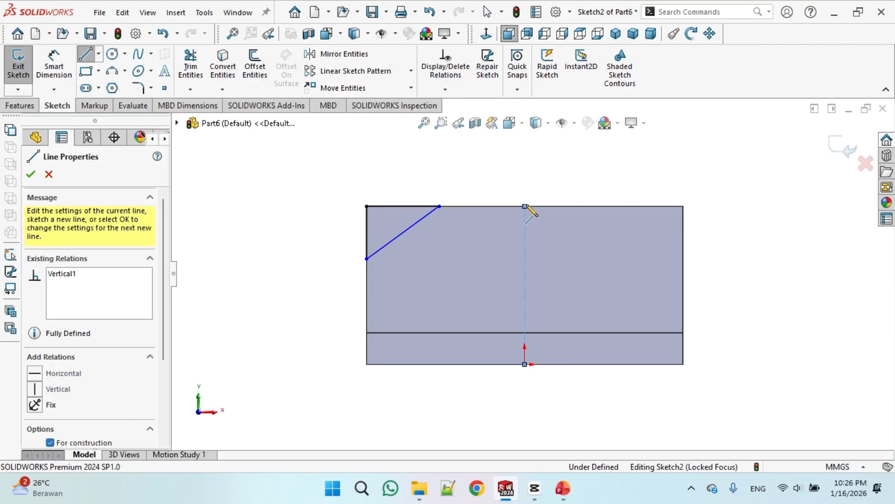
pyautogui.rightClick(578, 177)
pyautogui.click(606, 185)
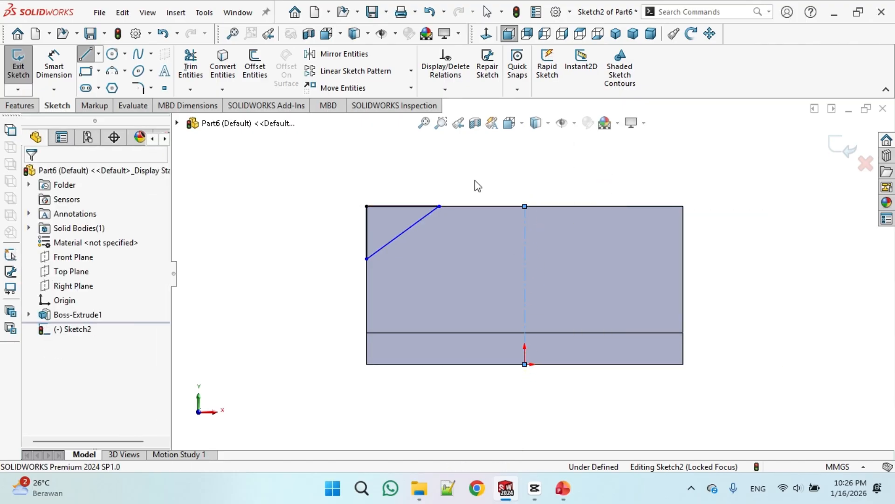
# Mirror the top line and diagonal about the vertical centerline to create the matching right corner
pyautogui.click(343, 54)
pyautogui.moveTo(332, 175); pyautogui.dragTo(469, 286)
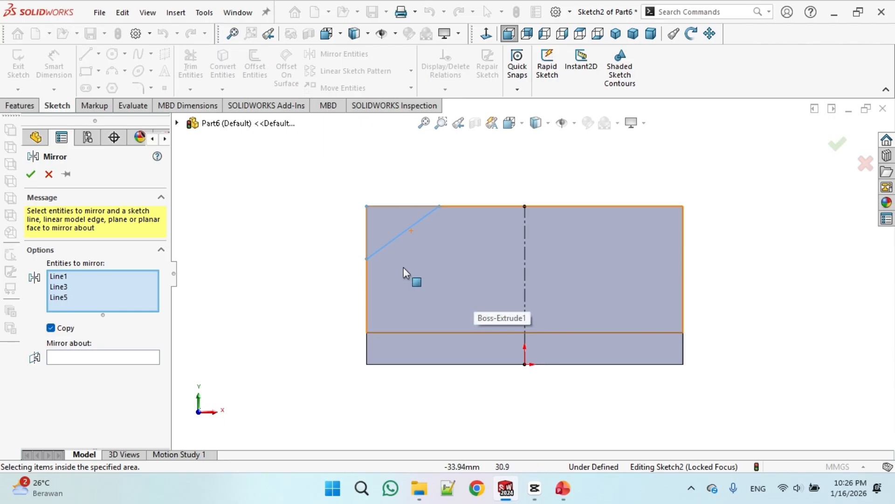
pyautogui.click(105, 357)
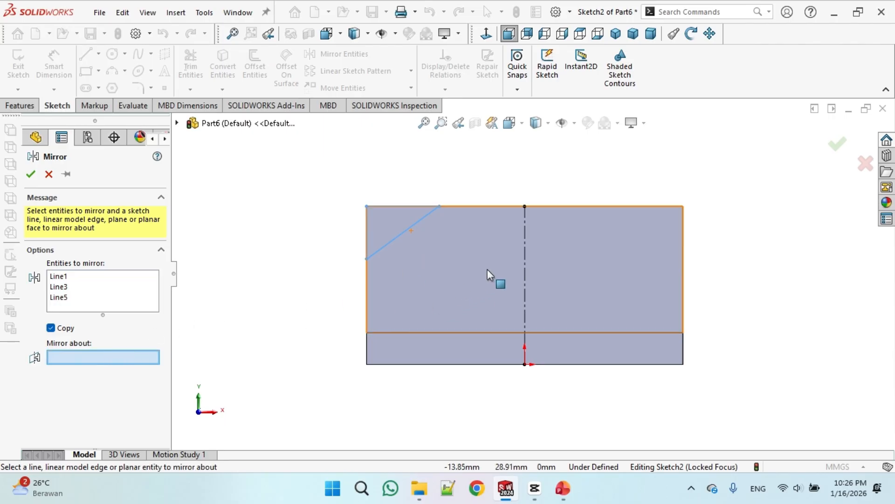
pyautogui.click(525, 247)
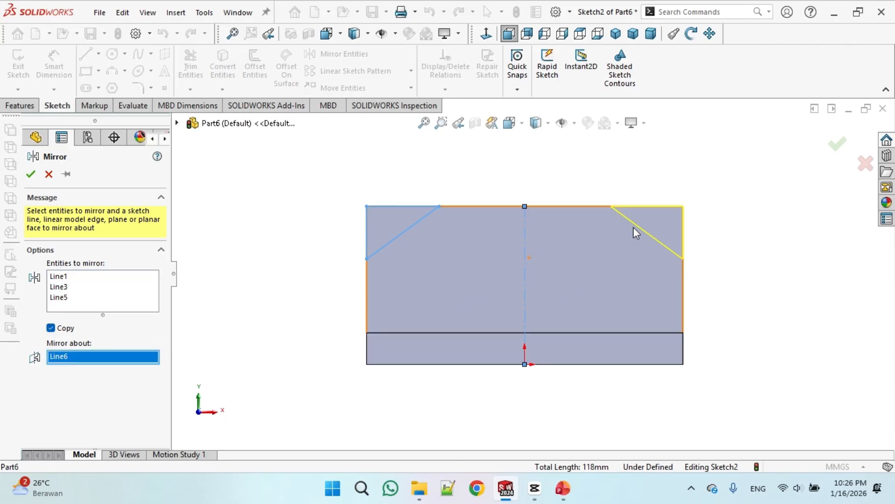
pyautogui.click(31, 174)
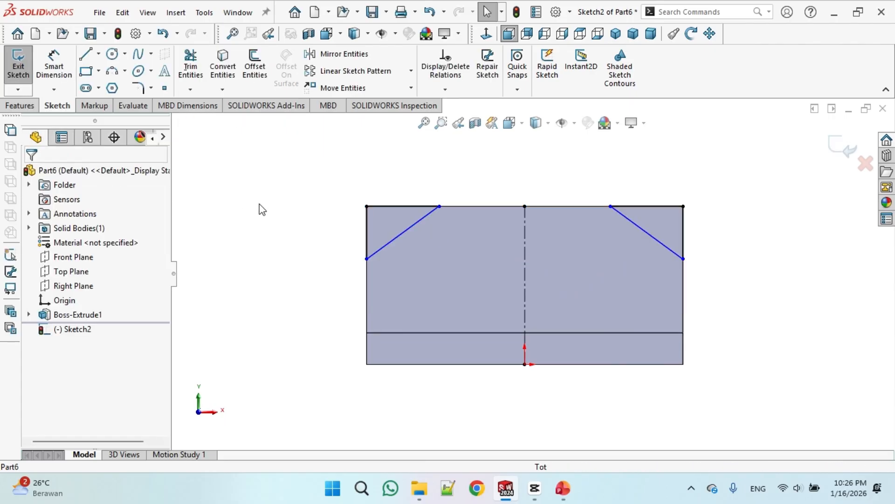
# Check the reference drawing and dimension the left diagonal's lower endpoint 30 mm above the bottom edge
pyautogui.click(54, 66)
pyautogui.click(571, 496)
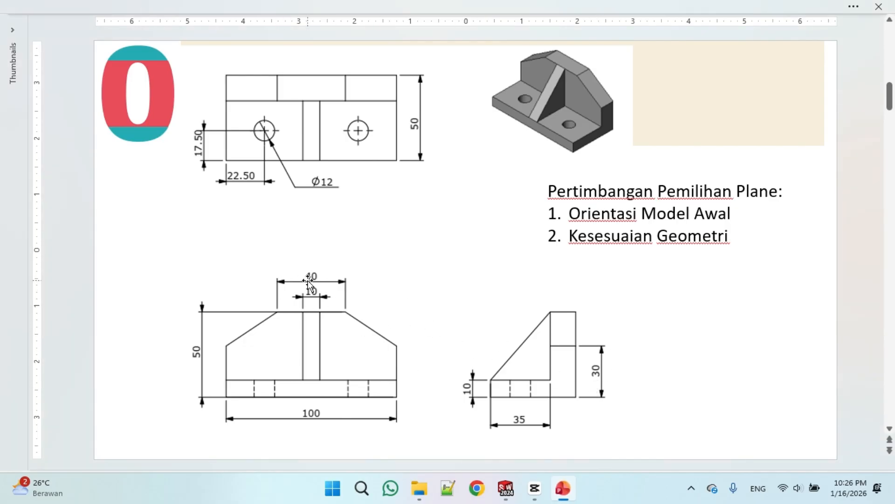
pyautogui.click(512, 488)
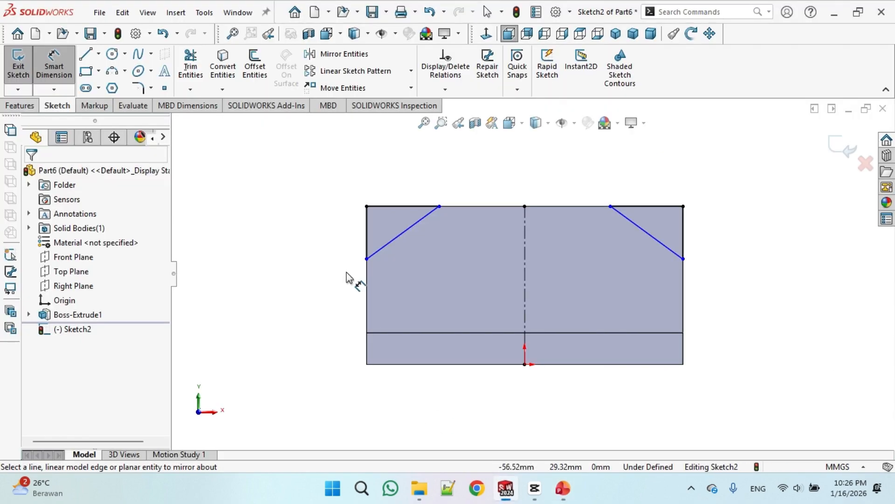
pyautogui.click(367, 259)
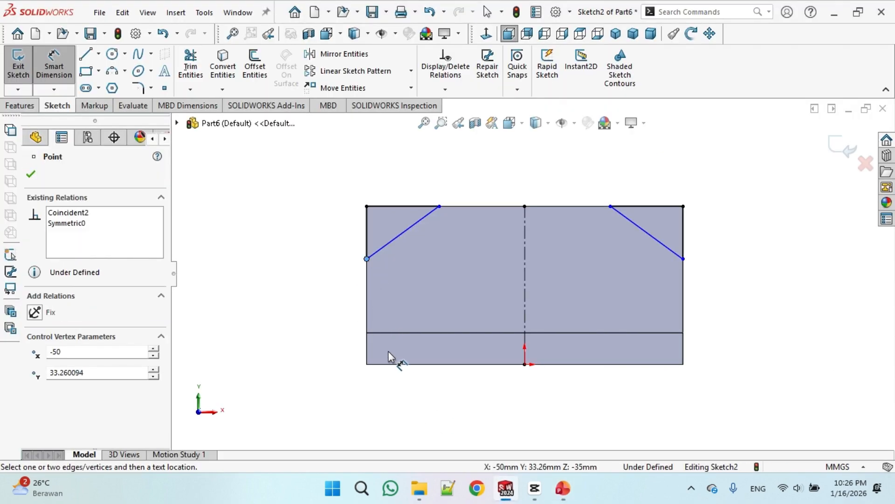
pyautogui.click(395, 364)
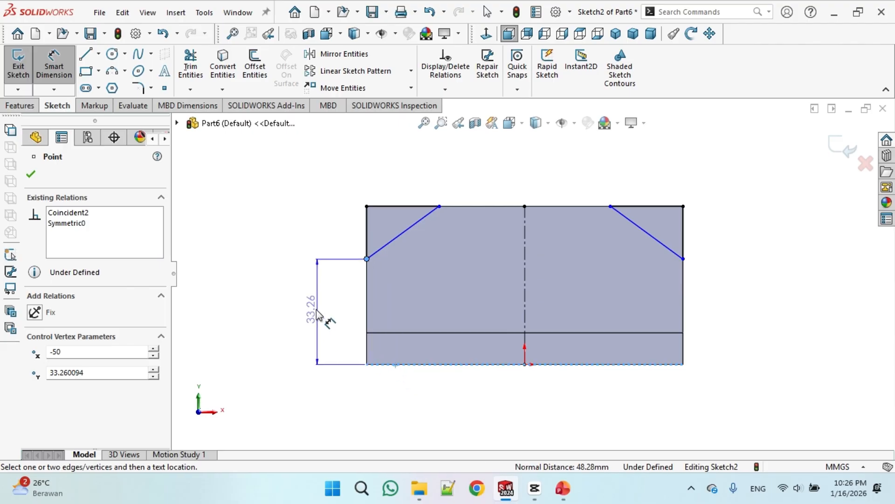
pyautogui.click(340, 316)
pyautogui.write('30')
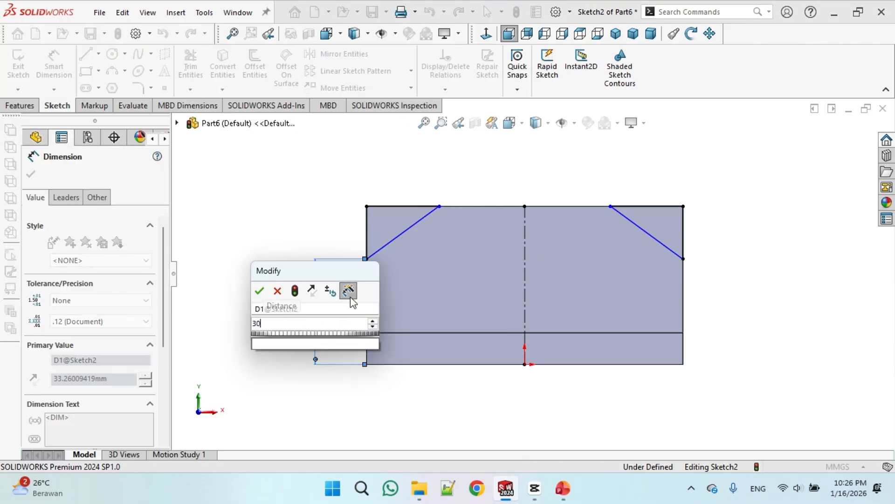
pyautogui.press('Return')
# Dimension the distance between the two diagonals' top endpoints as 40 mm
pyautogui.click(439, 206)
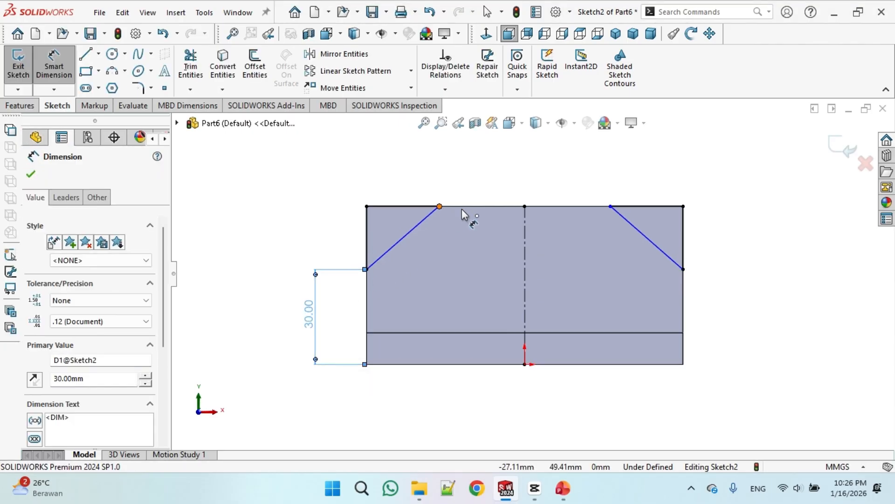
pyautogui.click(610, 207)
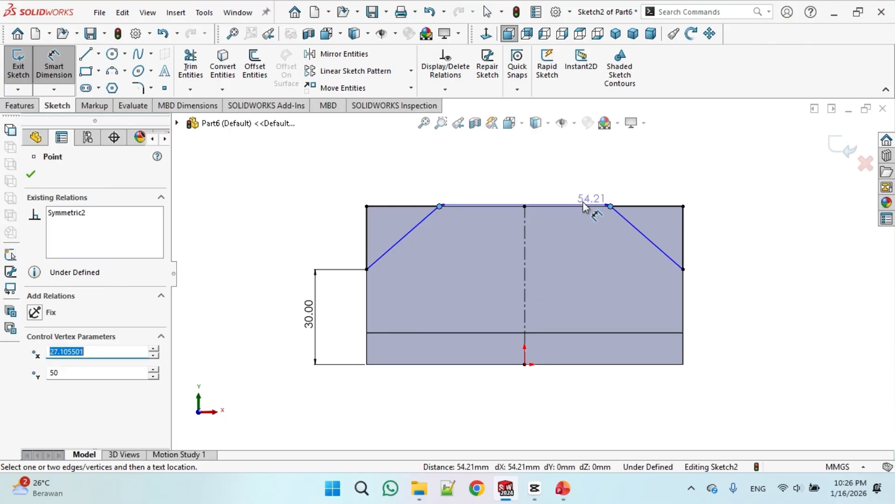
pyautogui.click(538, 182)
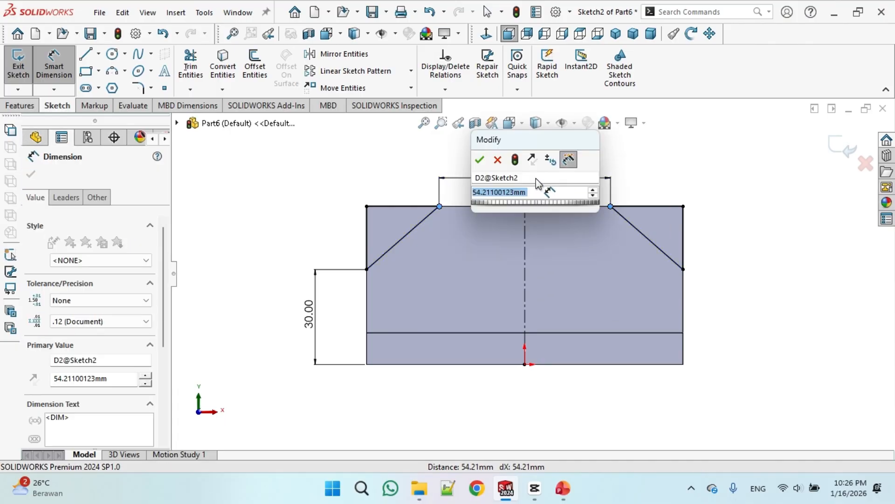
pyautogui.write('40')
pyautogui.press('Return')
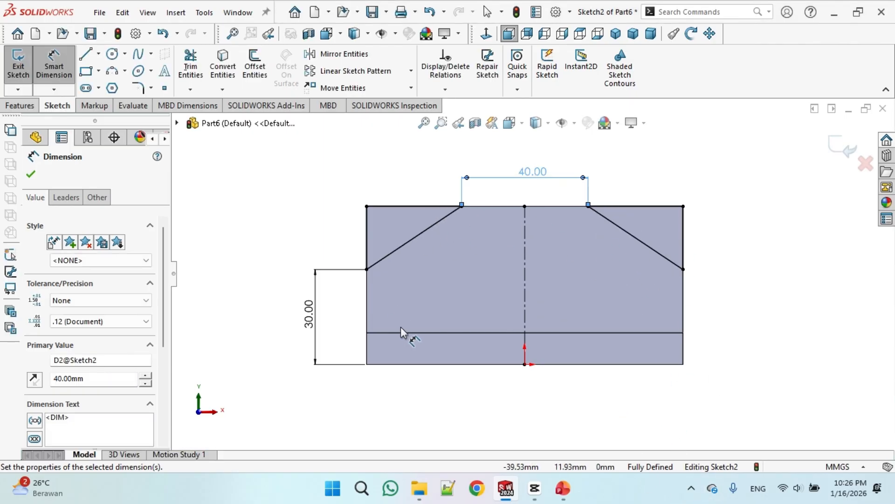
# Cut-extrude the chamfer sketch Through All to remove the upright's corners
pyautogui.click(20, 105)
pyautogui.click(199, 68)
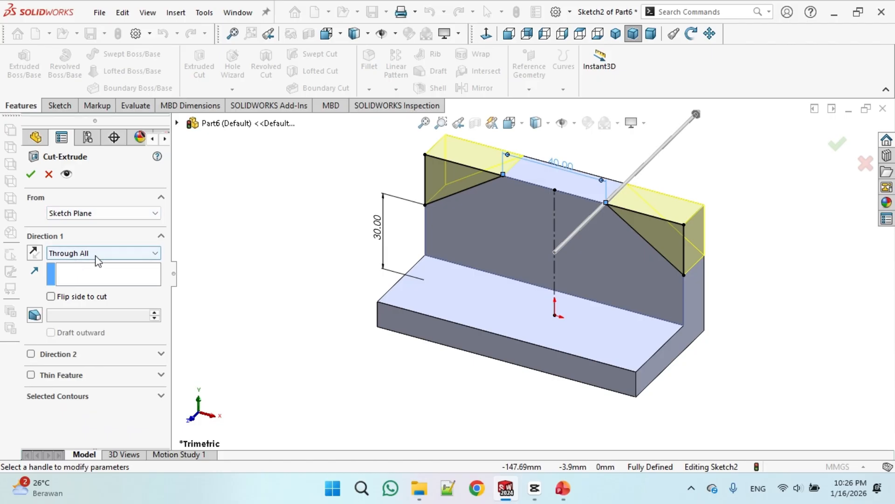
pyautogui.click(31, 174)
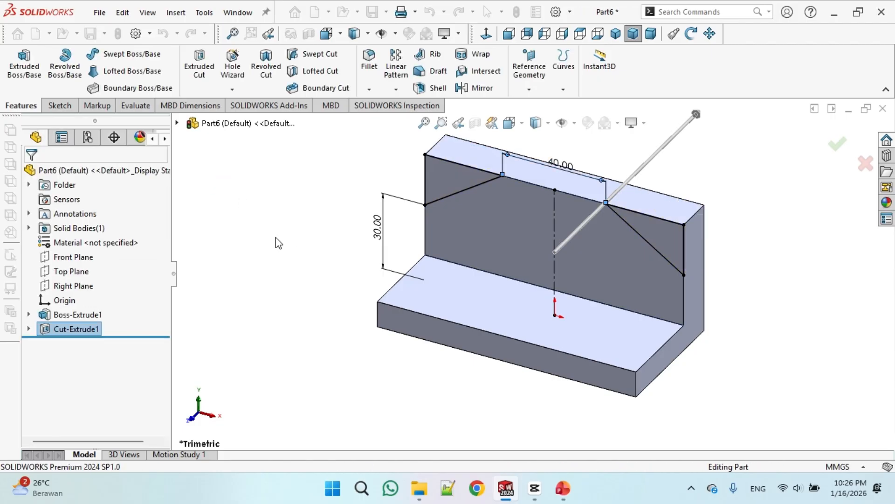
# Start a sketch on the base's top face and draw a circle about 11 mm in diameter
pyautogui.click(433, 297)
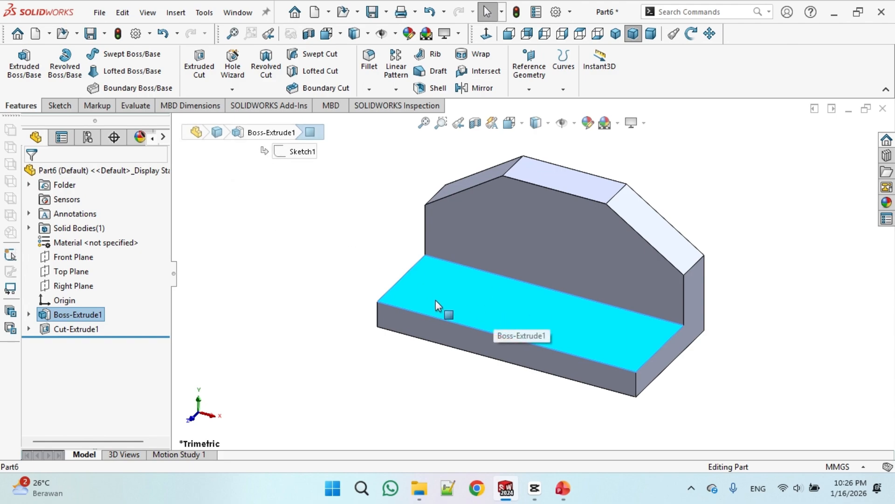
pyautogui.click(70, 107)
pyautogui.click(18, 60)
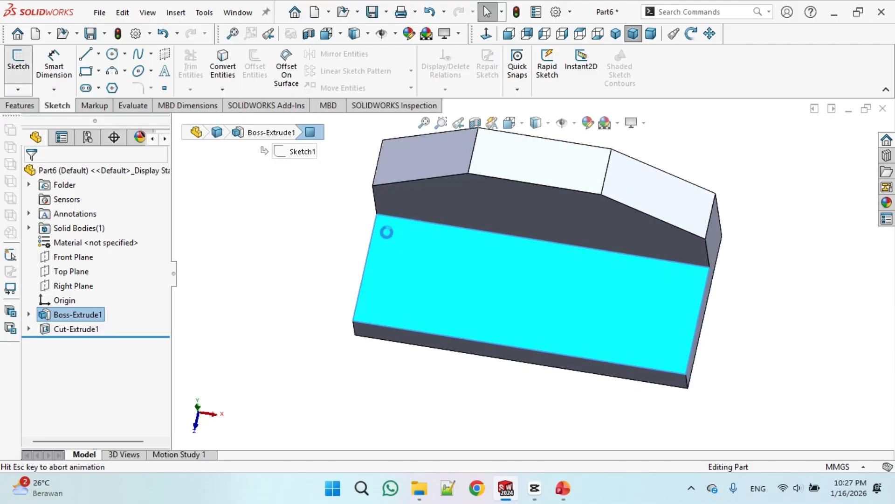
pyautogui.click(114, 54)
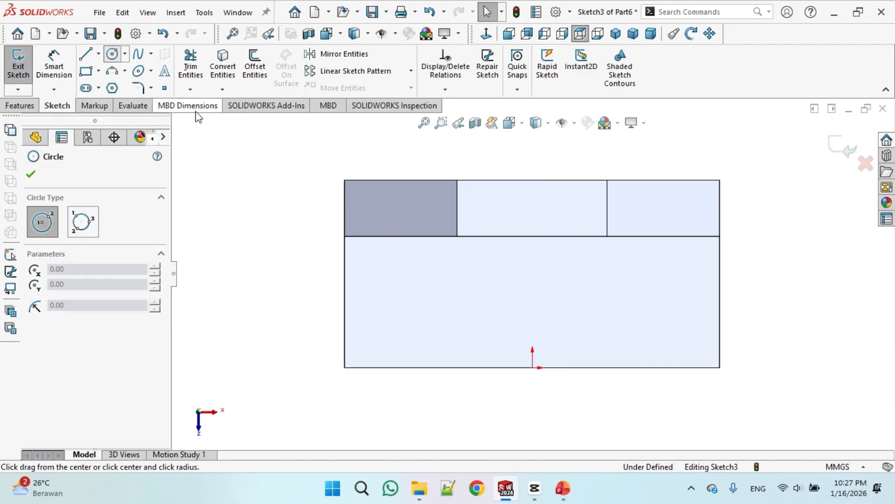
pyautogui.click(423, 305)
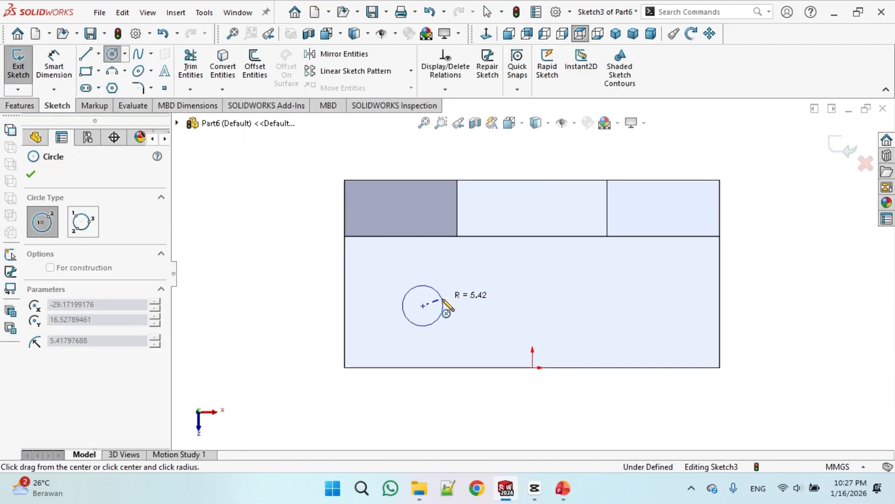
pyautogui.click(444, 306)
# Dimension the circle's center 22.5 mm from the base's left edge
pyautogui.click(54, 63)
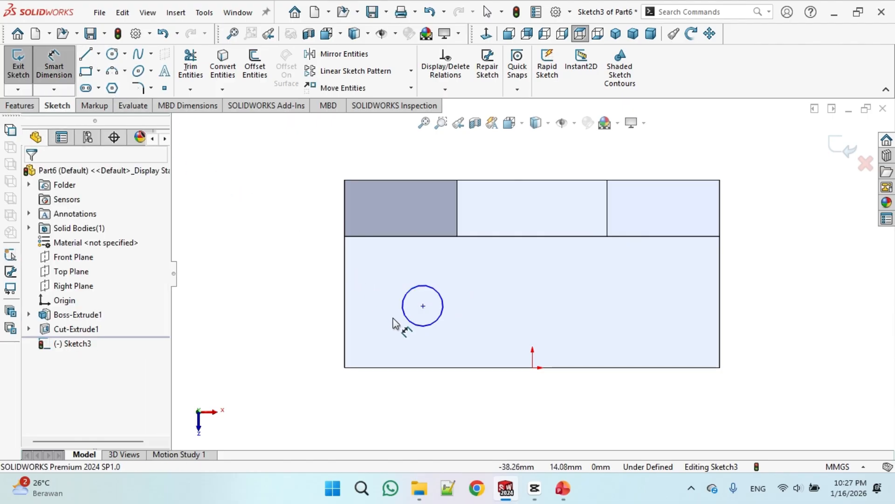
pyautogui.click(423, 306)
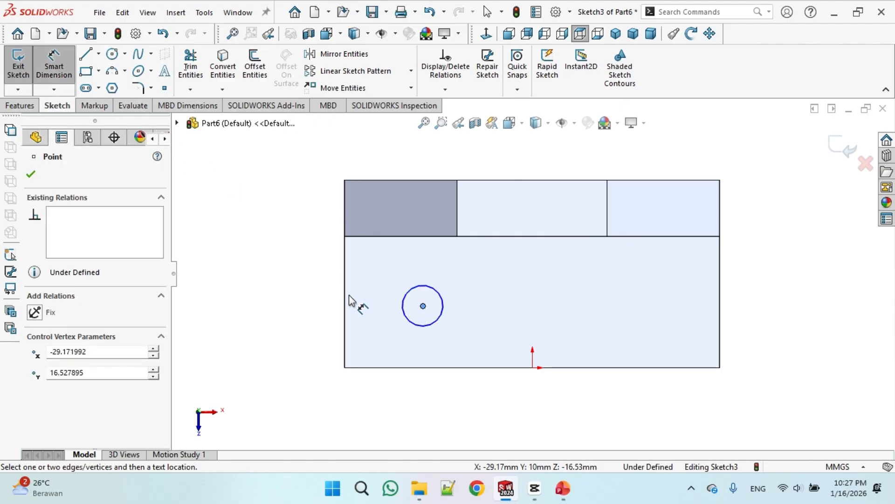
pyautogui.click(404, 401)
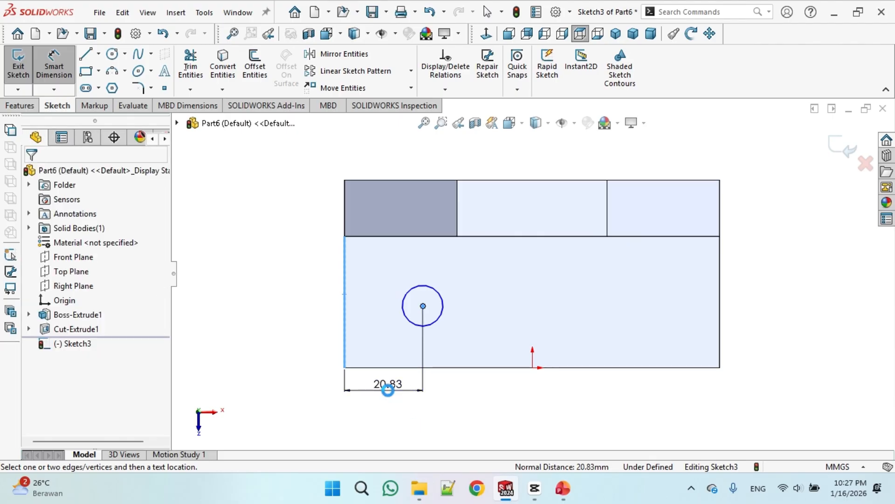
pyautogui.write('22.5')
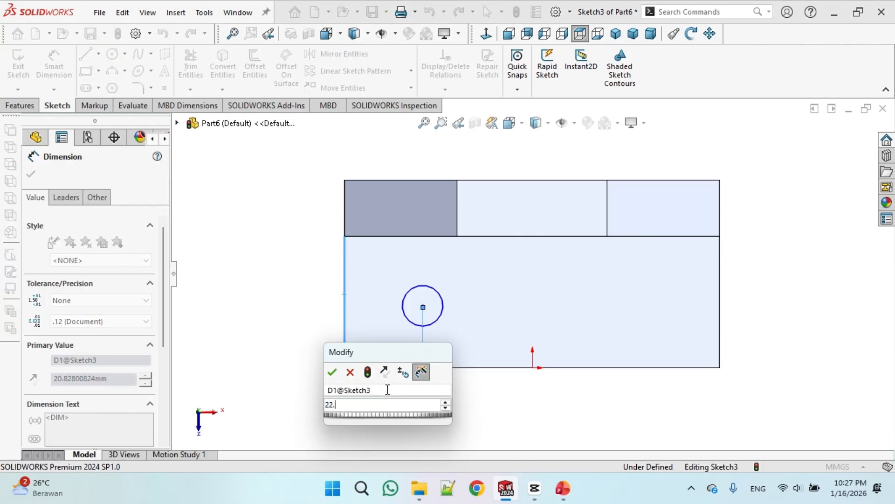
pyautogui.click(332, 372)
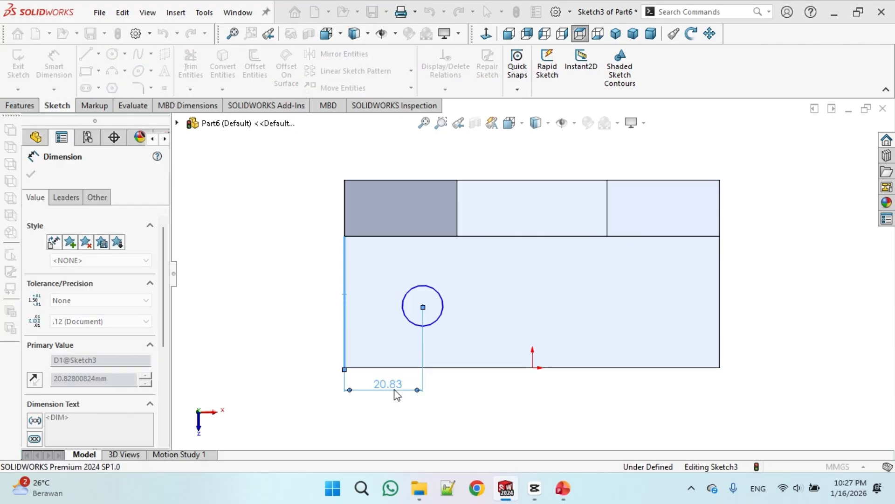
# Dimension the circle's center 17.5 mm from the base's front edge
pyautogui.click(464, 368)
pyautogui.click(429, 306)
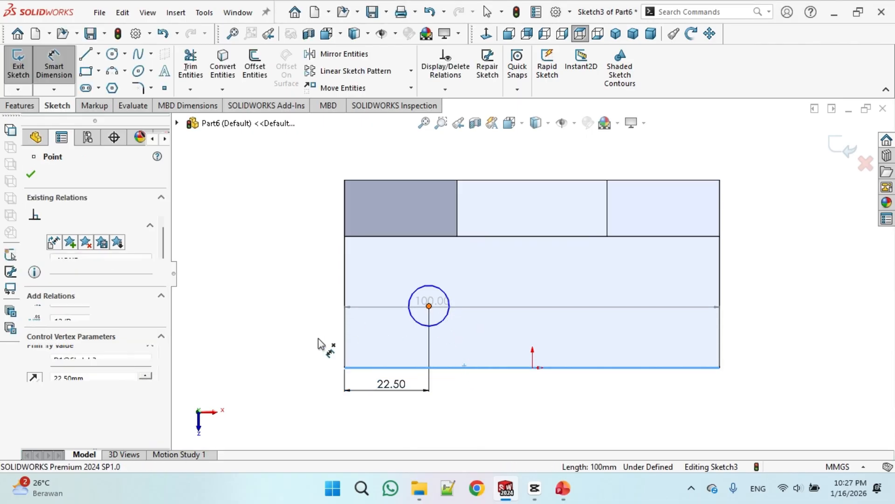
pyautogui.click(286, 337)
pyautogui.write('17.')
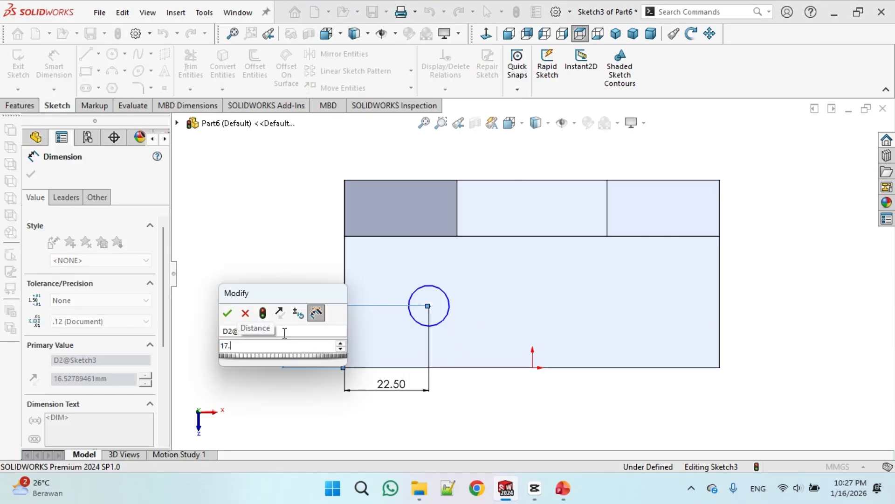
pyautogui.write('5')
pyautogui.click(228, 313)
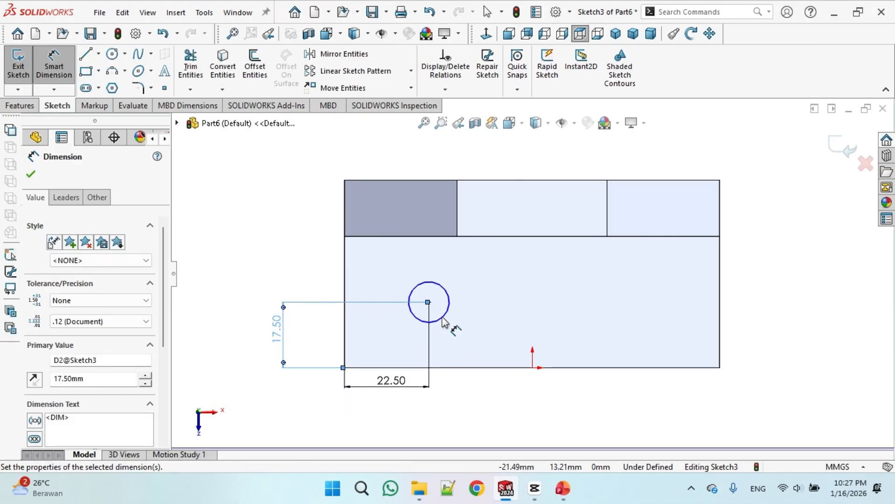
# Set the circle's diameter to 12 mm
pyautogui.click(447, 327)
pyautogui.click(473, 397)
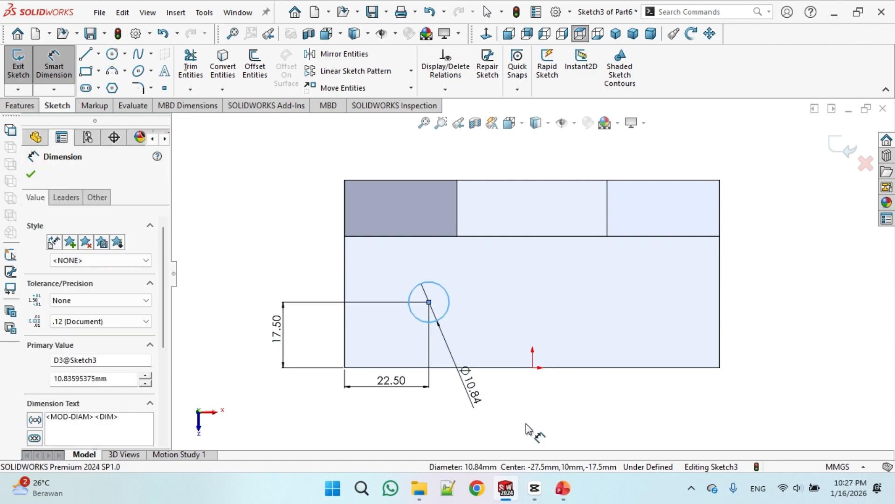
pyautogui.write('12')
pyautogui.press('Return')
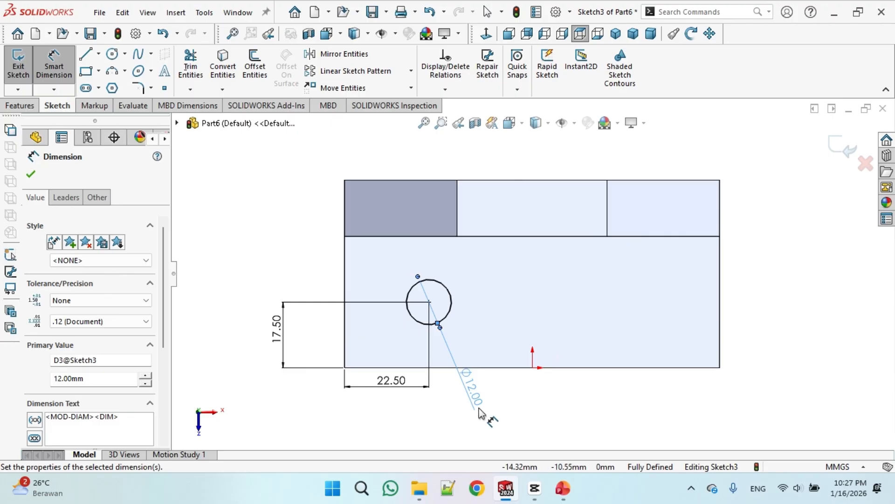
# Cut-extrude the circle Through All to make the base hole
pyautogui.moveTo(467, 395); pyautogui.dragTo(469, 358, button='middle')
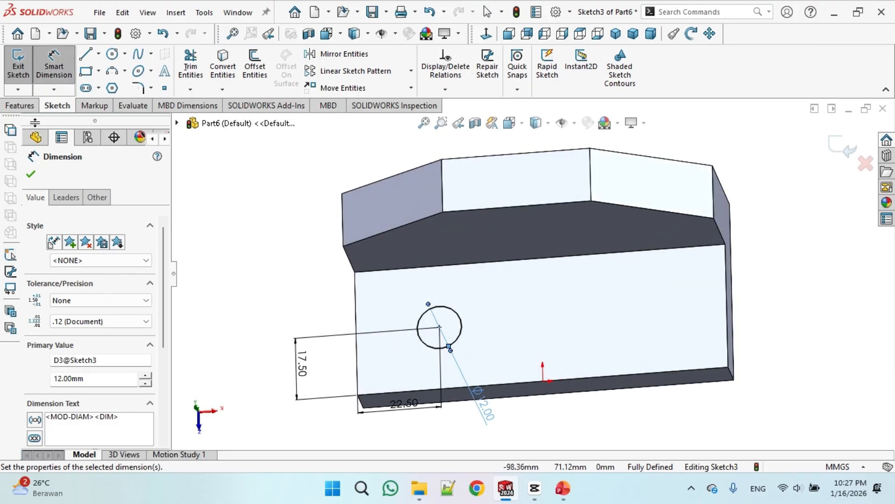
pyautogui.click(19, 105)
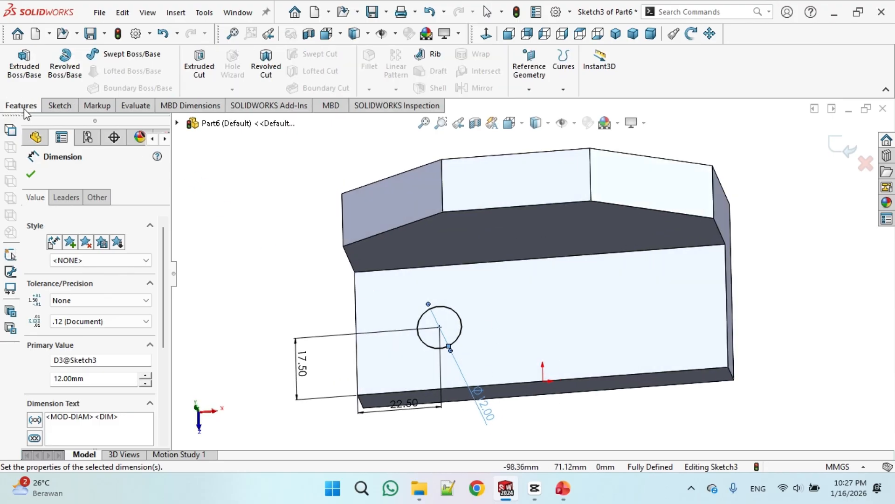
pyautogui.click(215, 60)
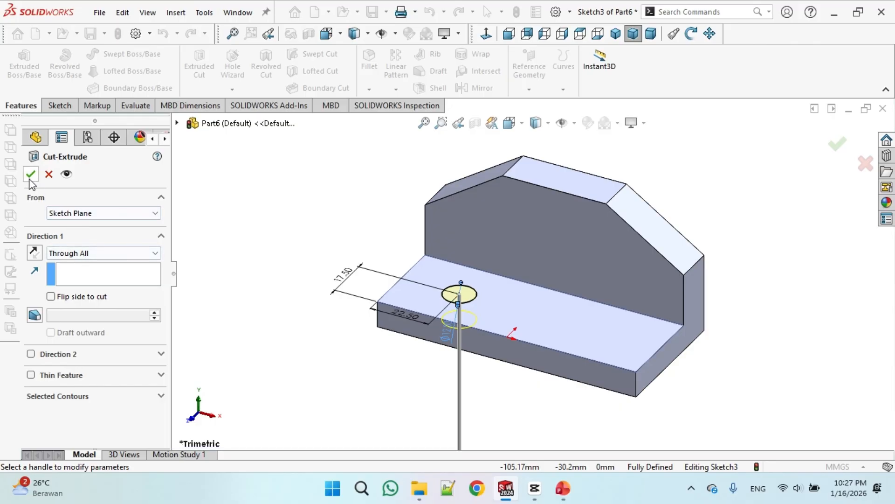
pyautogui.click(30, 177)
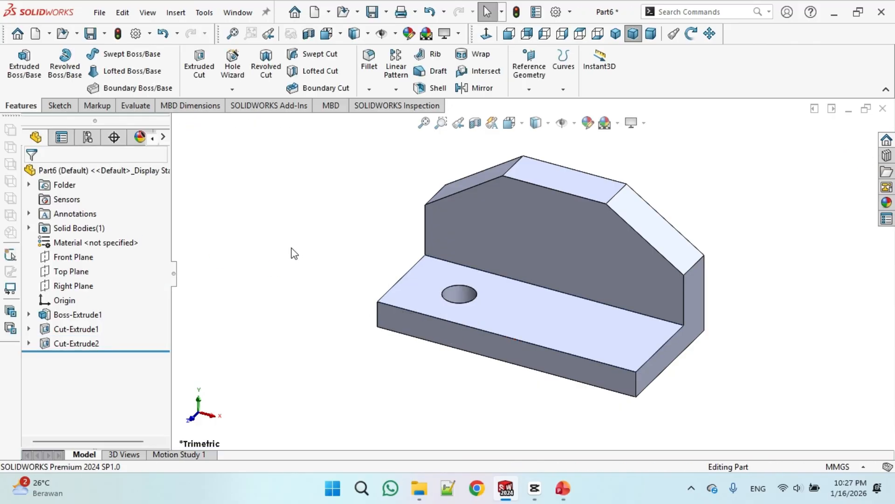
pyautogui.click(60, 105)
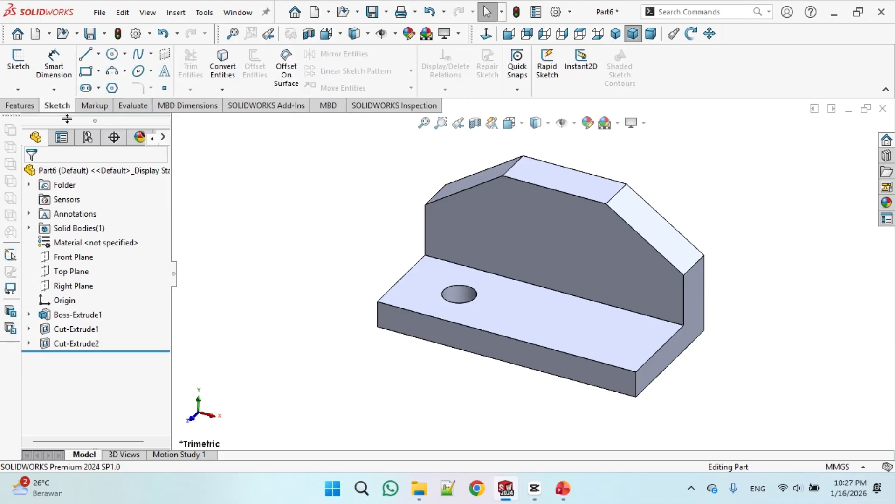
pyautogui.click(18, 107)
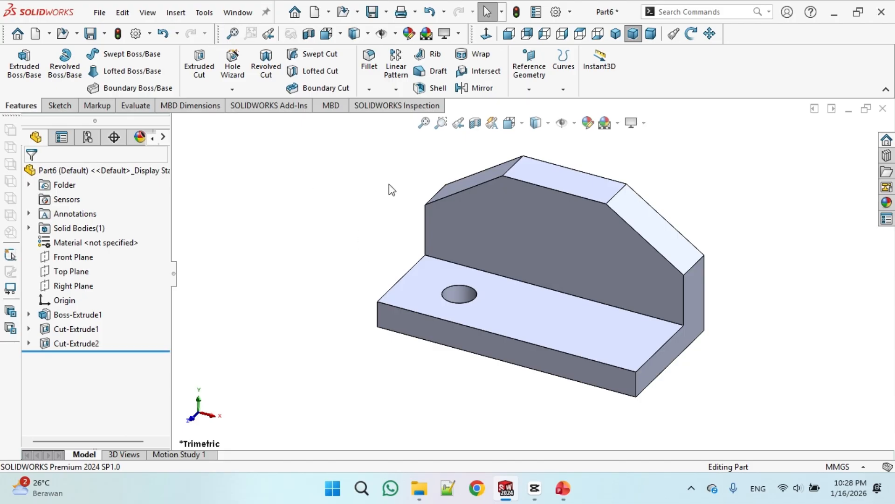
# Mirror the base hole cut (Cut-Extrude2) about the Right Plane to create the second hole
pyautogui.click(480, 89)
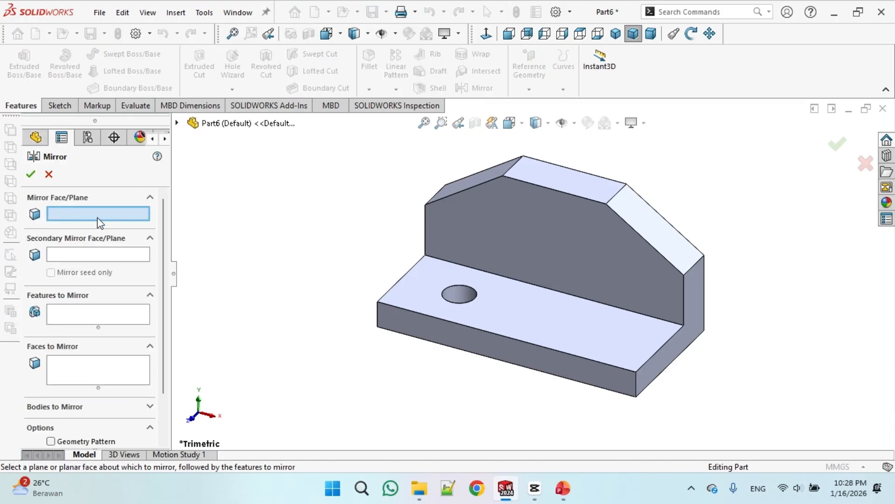
pyautogui.click(177, 123)
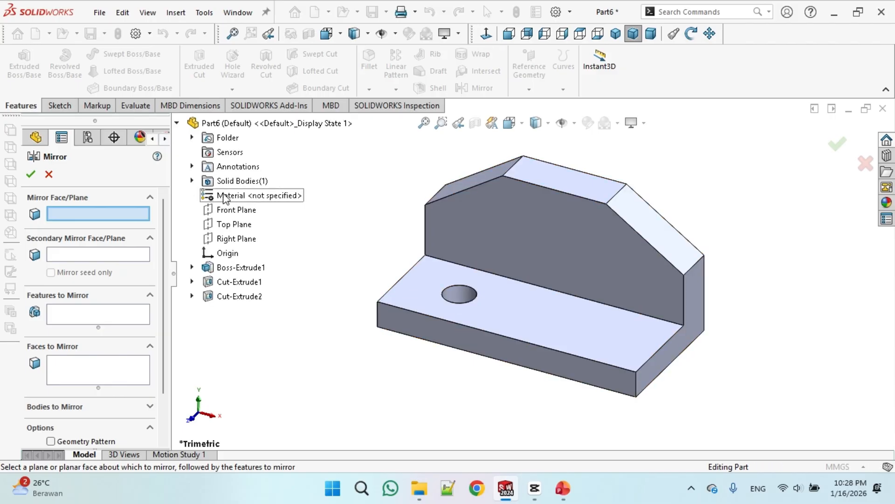
pyautogui.click(245, 240)
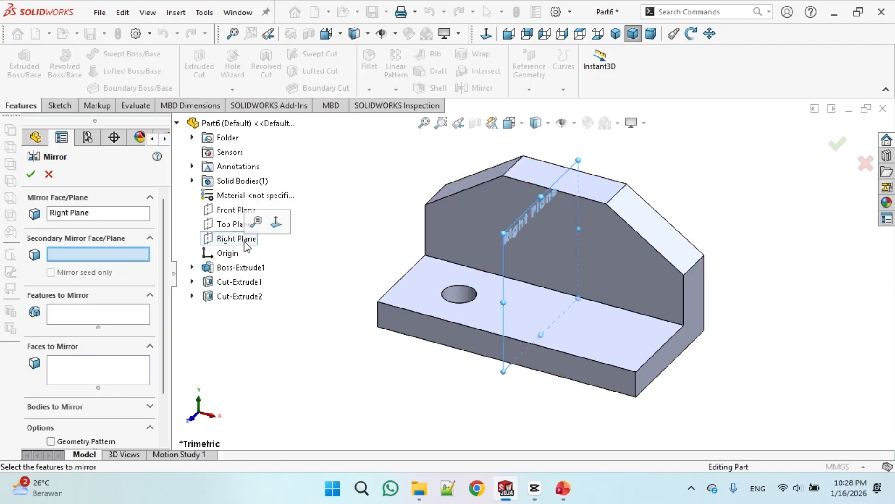
pyautogui.moveTo(365, 222); pyautogui.dragTo(380, 228, button='middle')
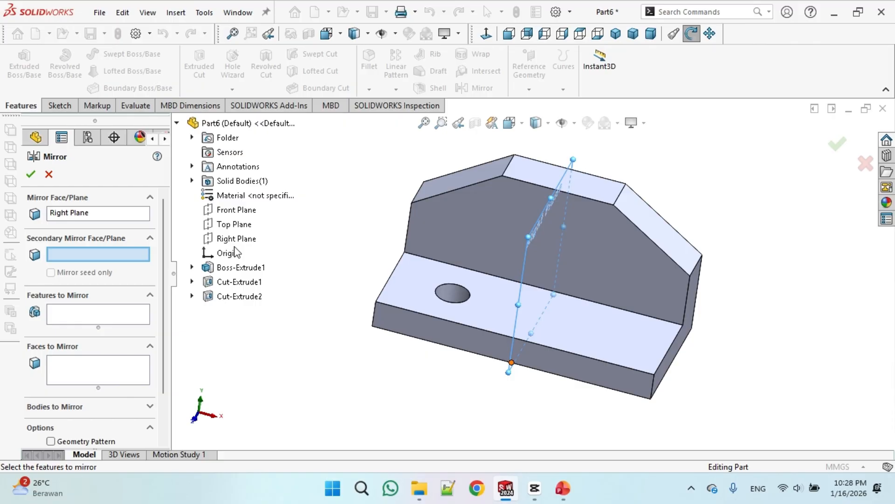
pyautogui.click(64, 311)
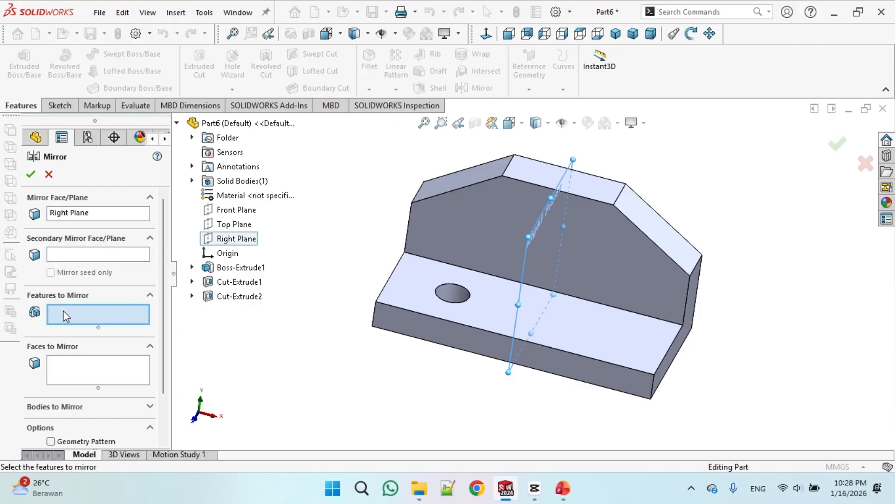
pyautogui.click(244, 297)
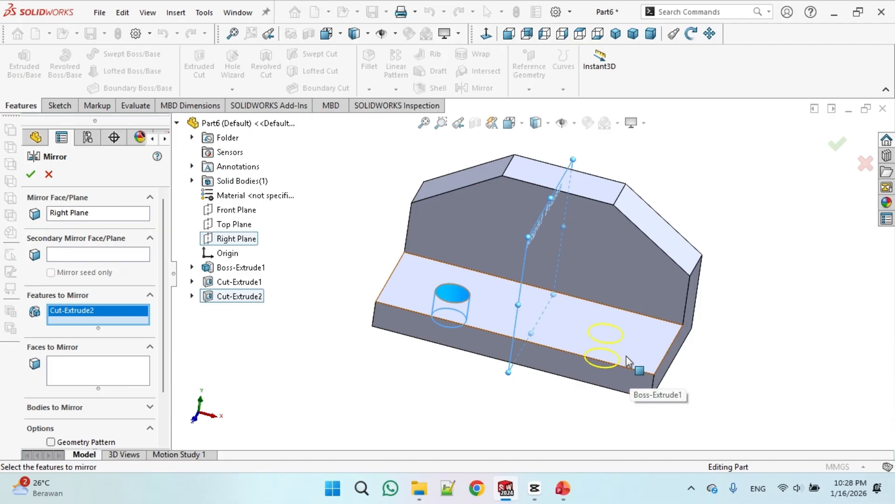
pyautogui.click(31, 175)
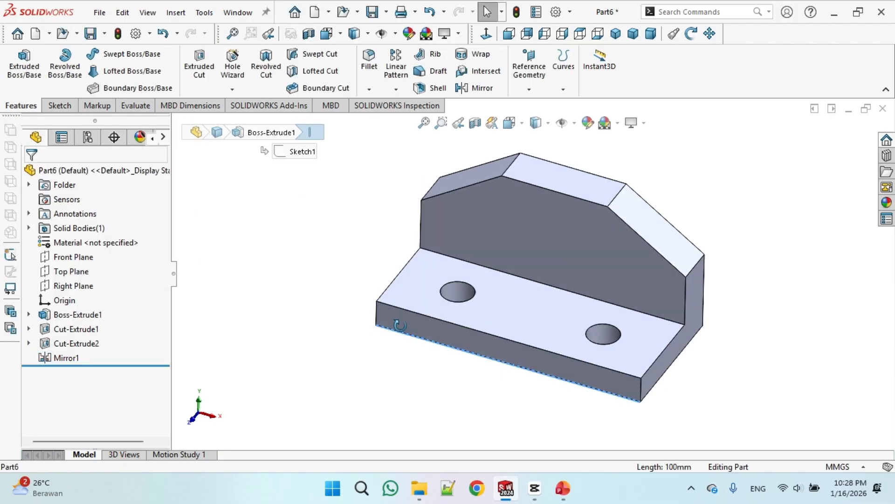
# Start a new sketch on the Right Plane
pyautogui.moveTo(400, 325); pyautogui.dragTo(533, 236, button='middle')
pyautogui.moveTo(354, 250); pyautogui.dragTo(510, 264, button='middle')
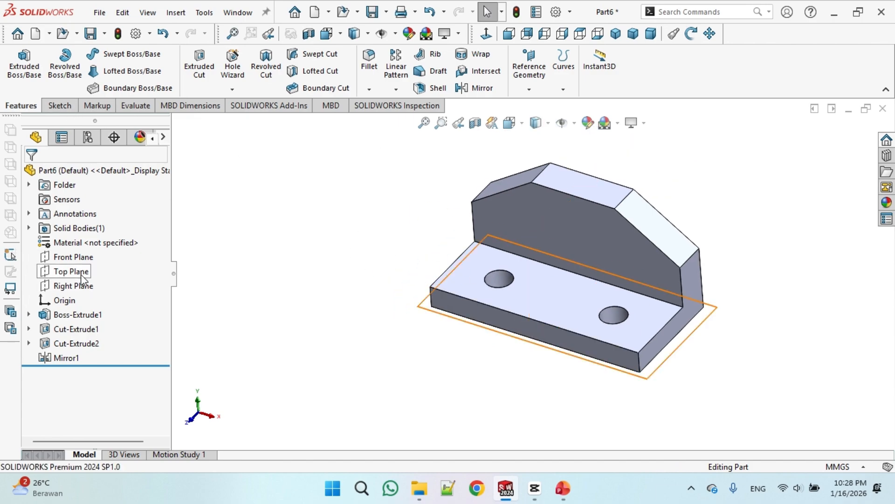
pyautogui.click(73, 286)
pyautogui.click(83, 286)
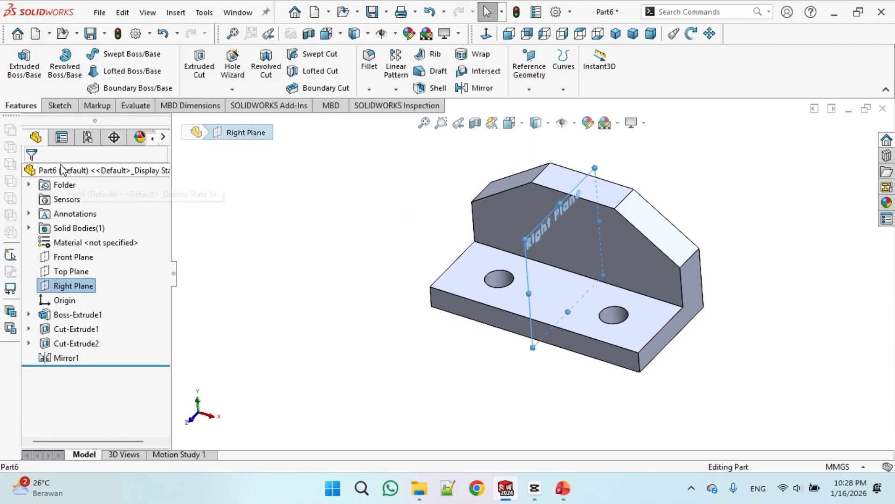
pyautogui.click(60, 106)
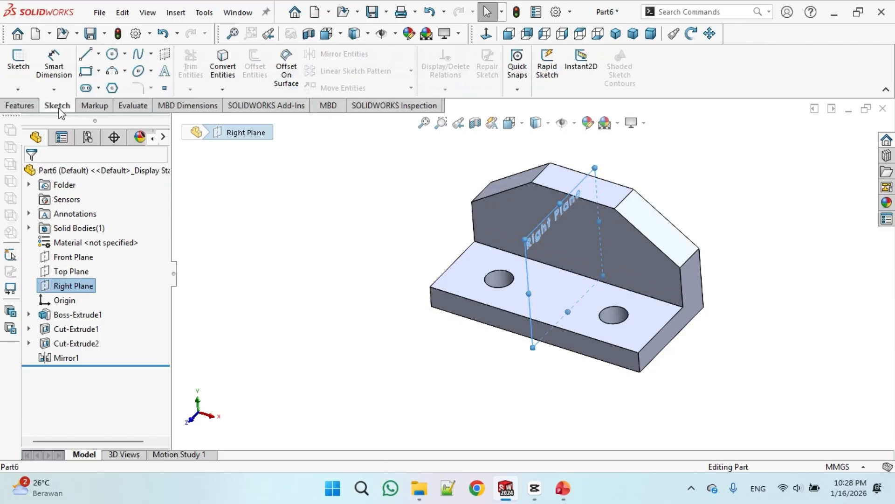
pyautogui.click(18, 60)
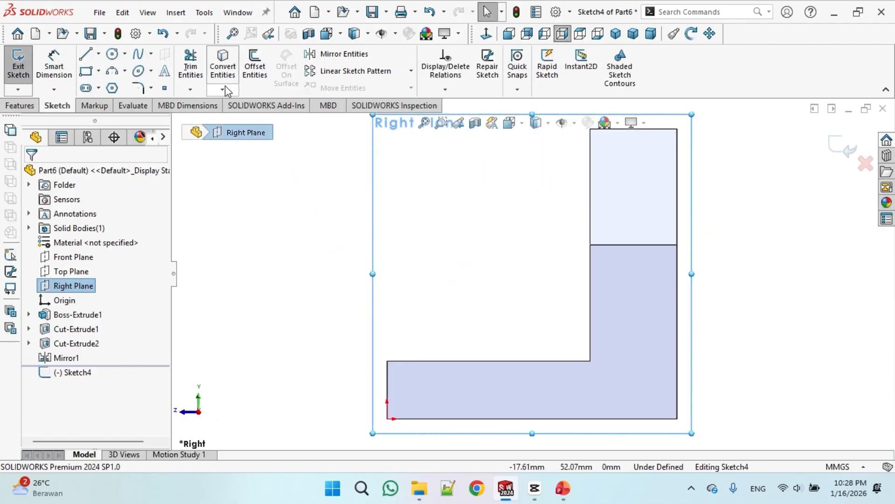
# Draw a diagonal line from the base's outer top corner to the upright's top inner corner
pyautogui.click(86, 55)
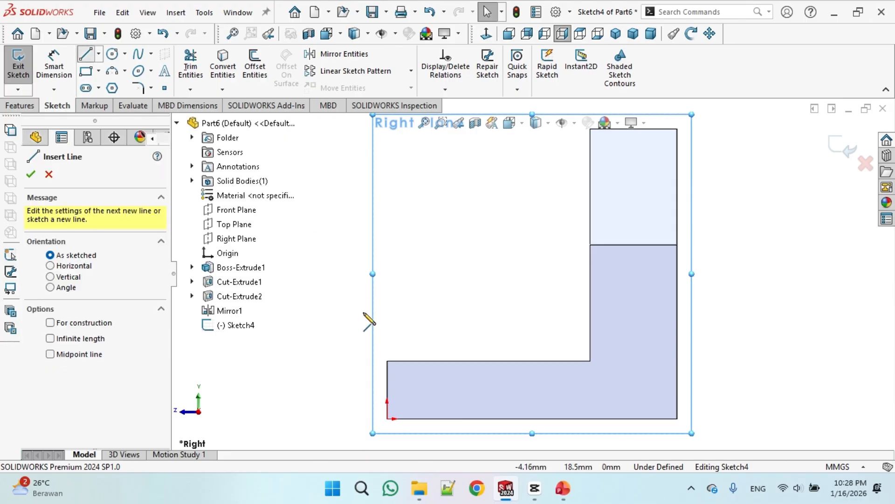
pyautogui.click(387, 362)
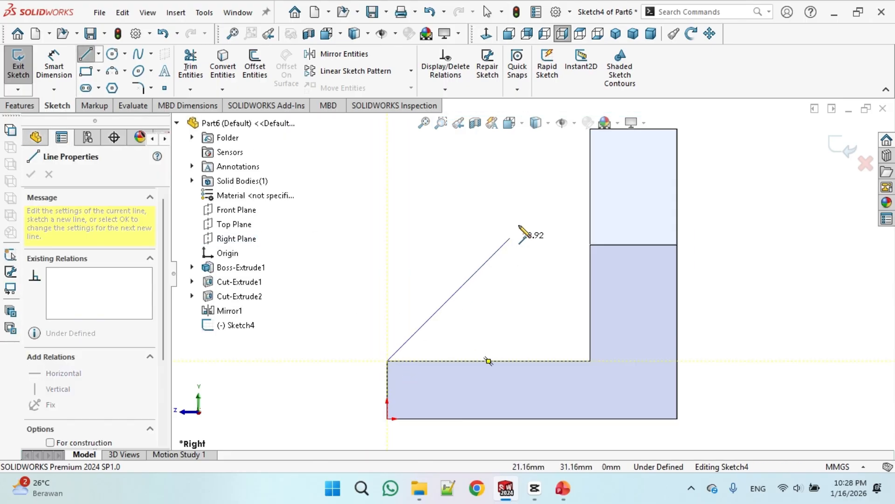
pyautogui.scroll(2, 532, 252)
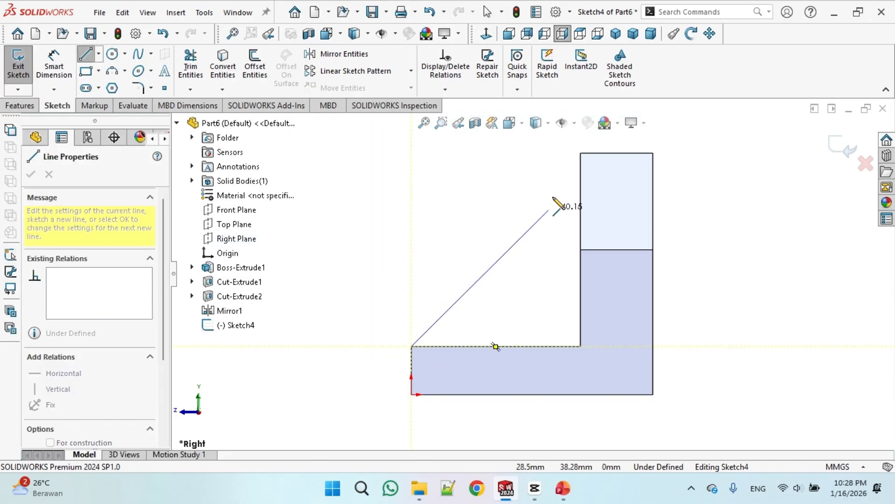
pyautogui.click(581, 153)
pyautogui.rightClick(467, 210)
pyautogui.click(468, 210)
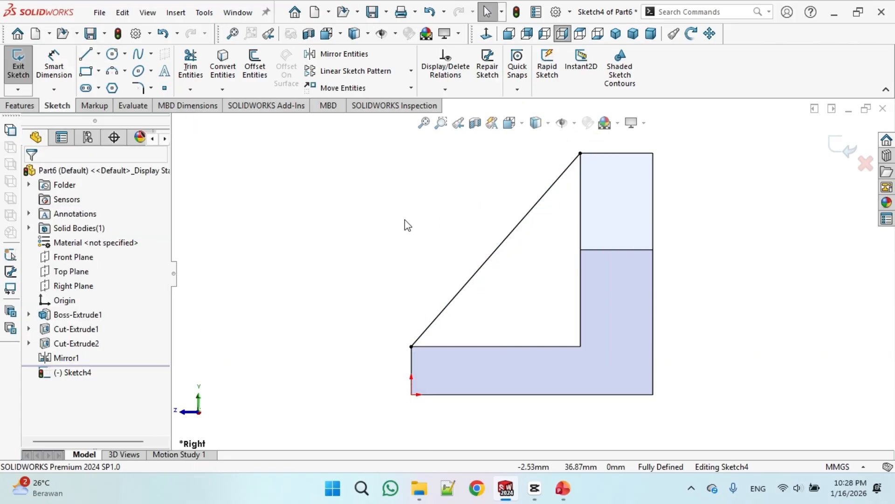
# Create a 10 mm thick rib from the diagonal line sketch
pyautogui.moveTo(406, 222); pyautogui.dragTo(429, 244, button='middle')
pyautogui.scroll(2, 533, 274)
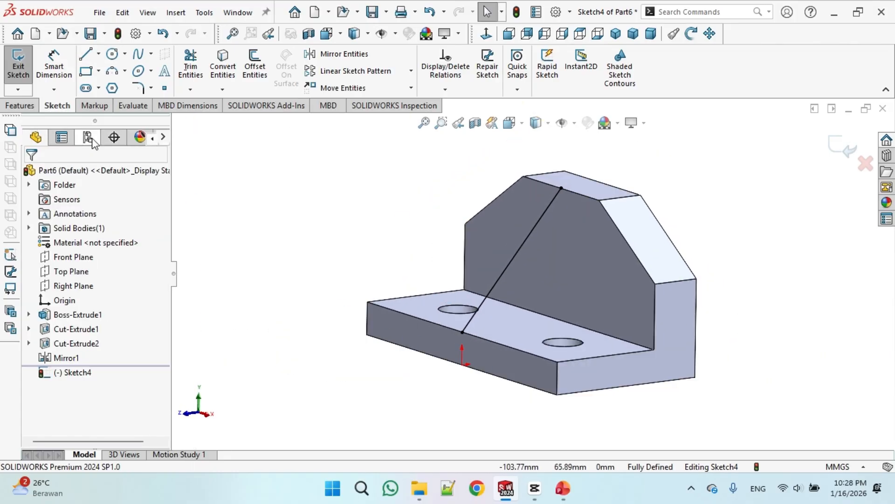
pyautogui.click(21, 106)
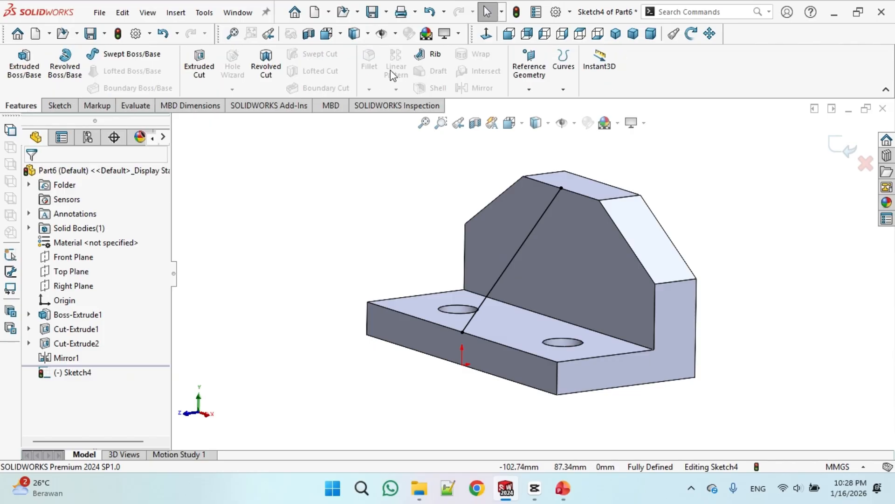
pyautogui.click(435, 56)
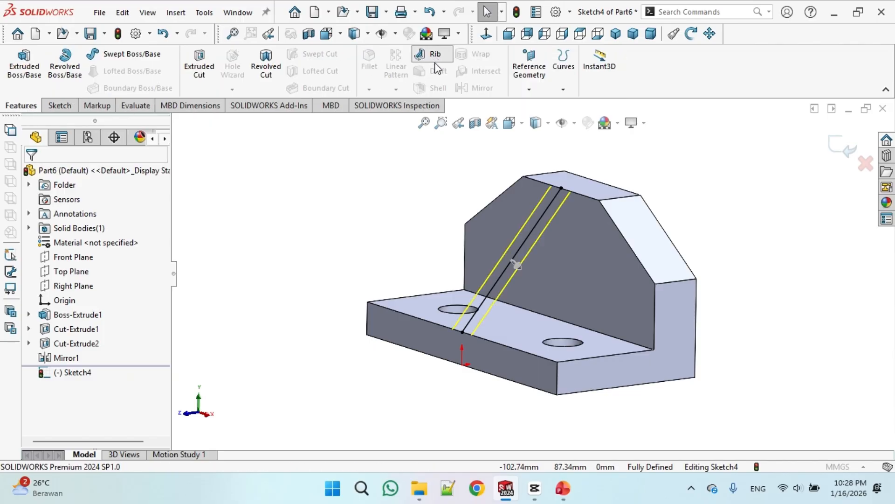
pyautogui.moveTo(395, 223); pyautogui.dragTo(366, 211)
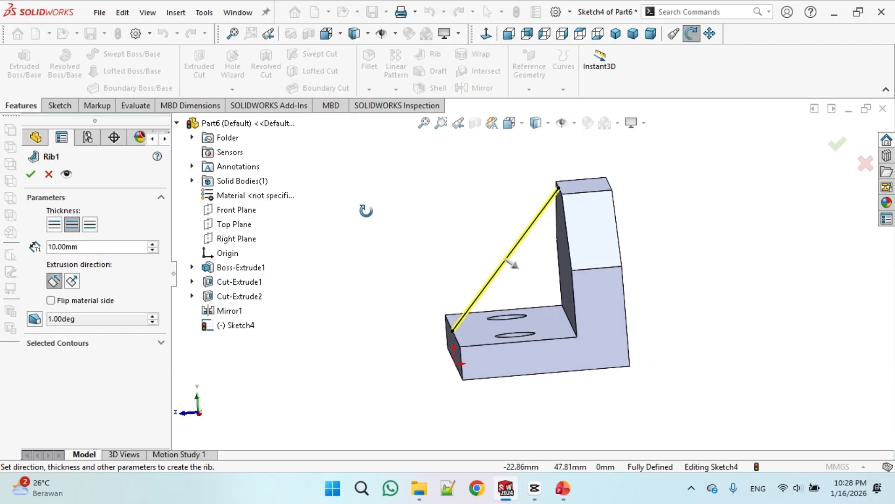
pyautogui.moveTo(367, 210); pyautogui.dragTo(371, 213, button='middle')
pyautogui.scroll(-2, 514, 270)
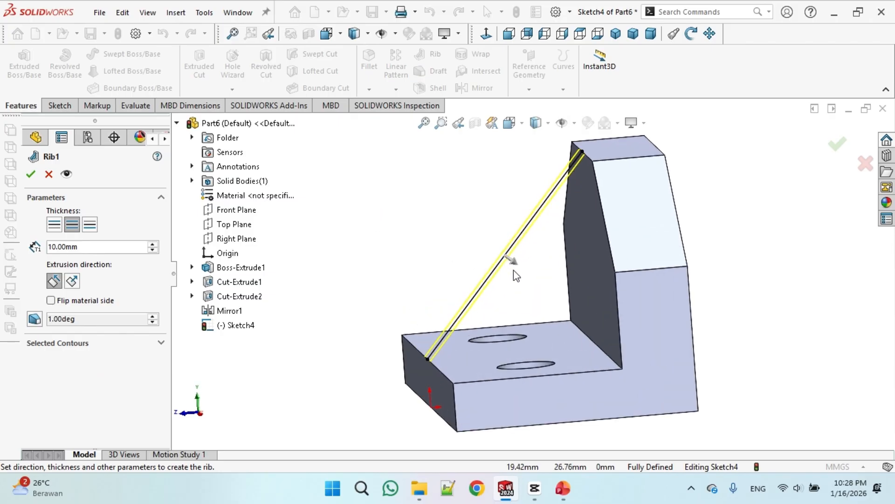
pyautogui.moveTo(449, 251); pyautogui.dragTo(476, 280, button='middle')
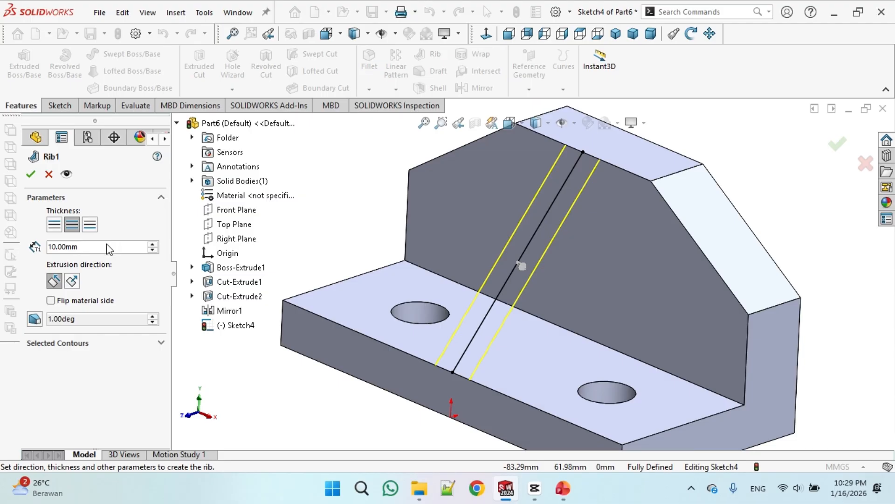
pyautogui.click(36, 172)
pyautogui.press('f')
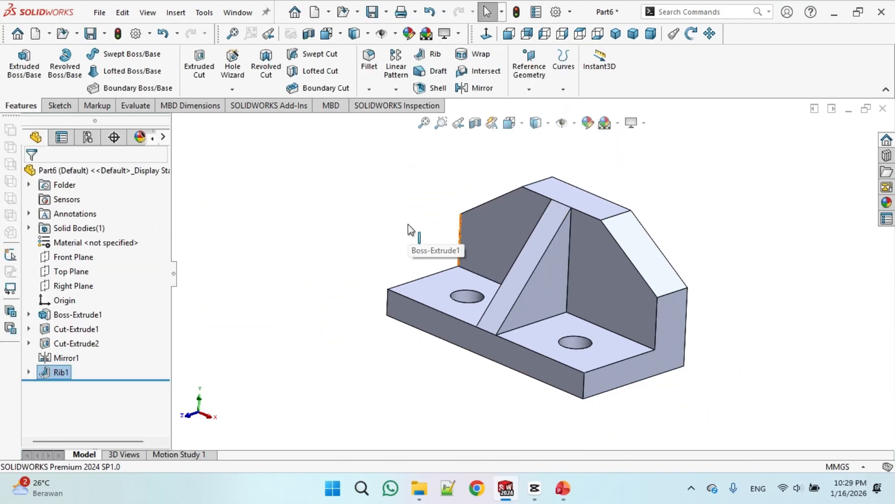
# Tile the open part windows vertically and view both in isometric to compare the bracket with Part5
pyautogui.click(237, 13)
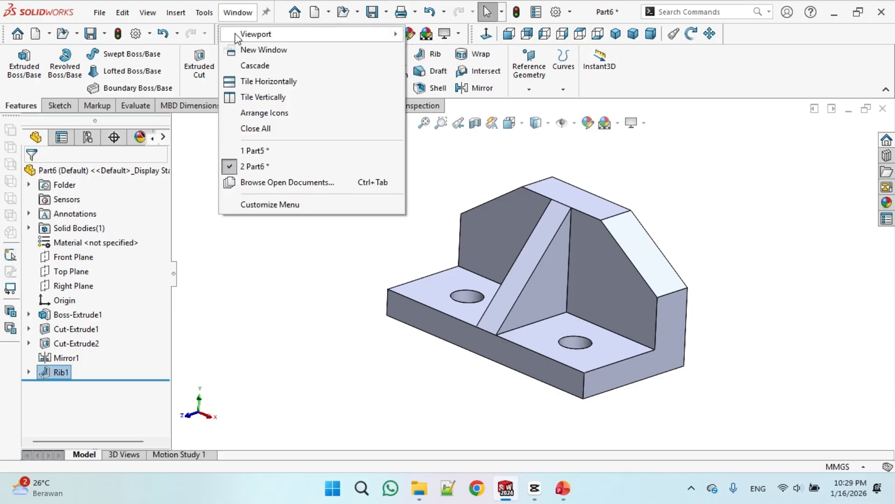
pyautogui.click(255, 97)
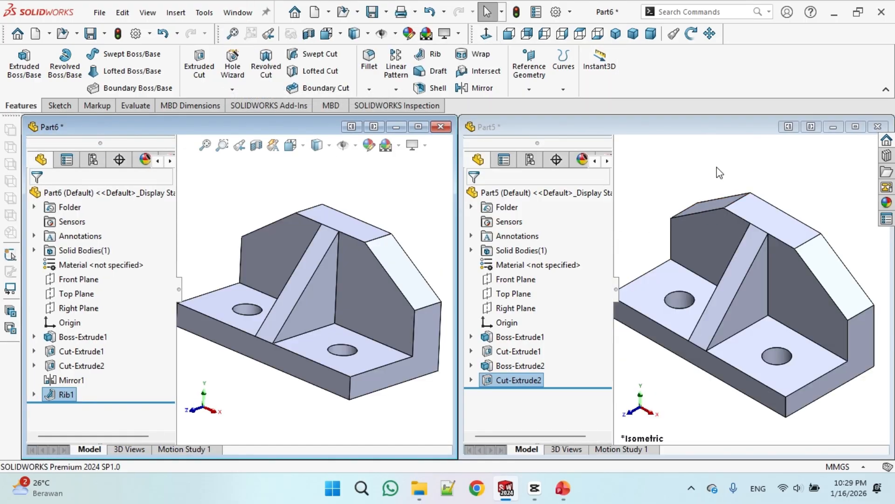
pyautogui.click(720, 173)
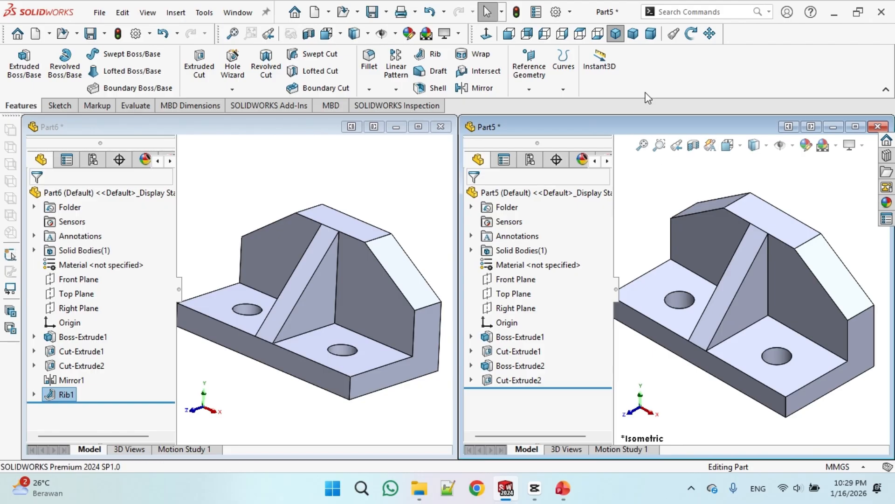
pyautogui.click(642, 145)
pyautogui.click(310, 189)
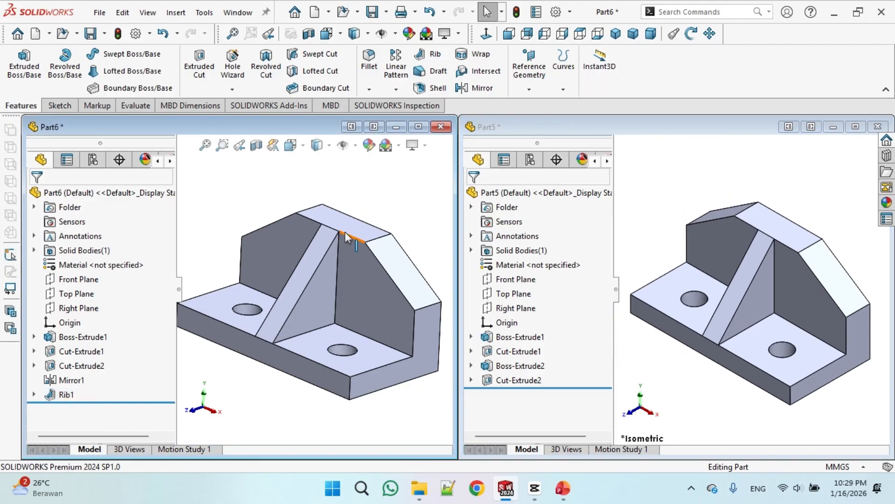
pyautogui.click(616, 34)
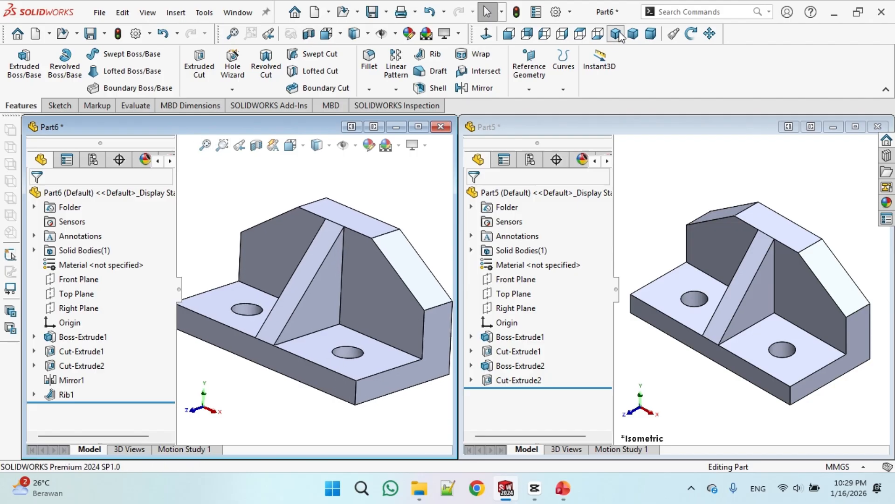